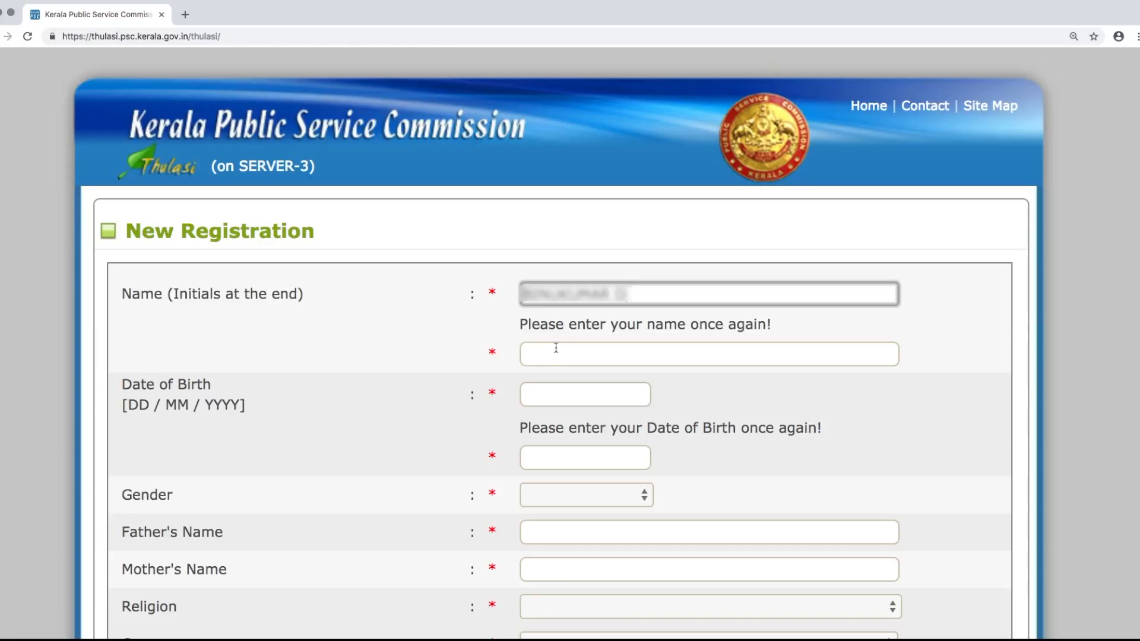
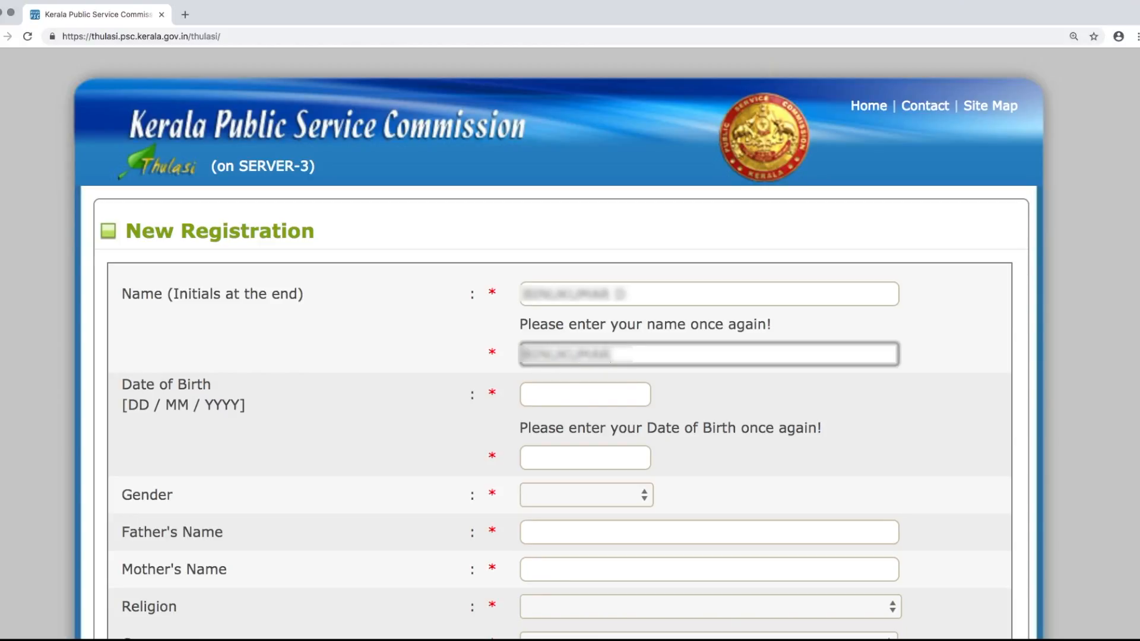
# Retype the candidate's name for confirmation and enter the date of birth in both fields
pyautogui.click(561, 390)
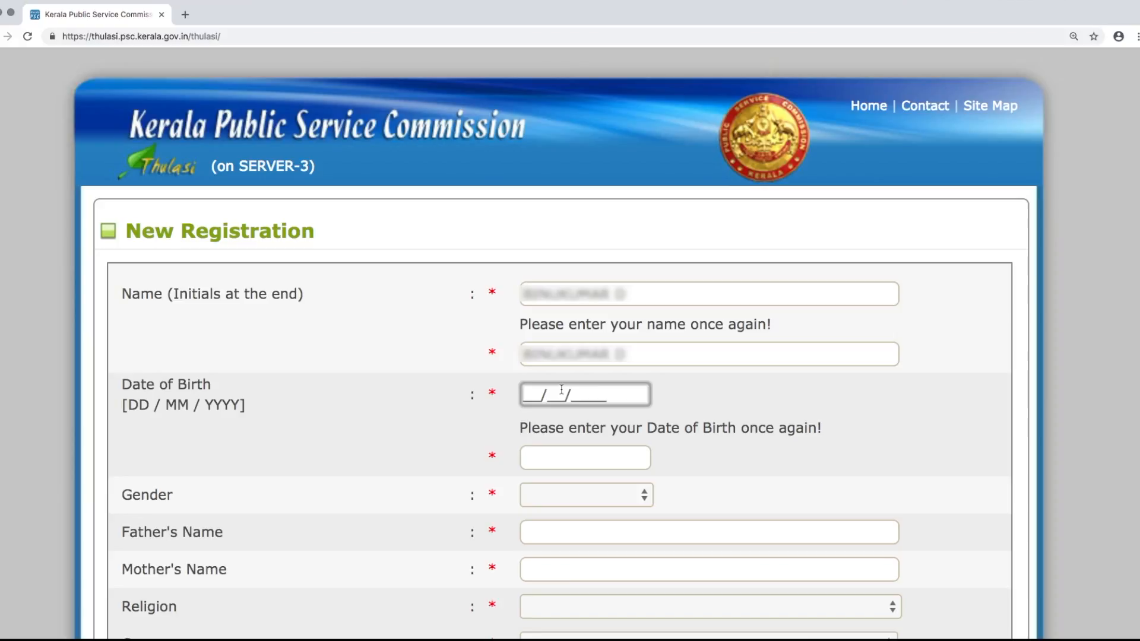
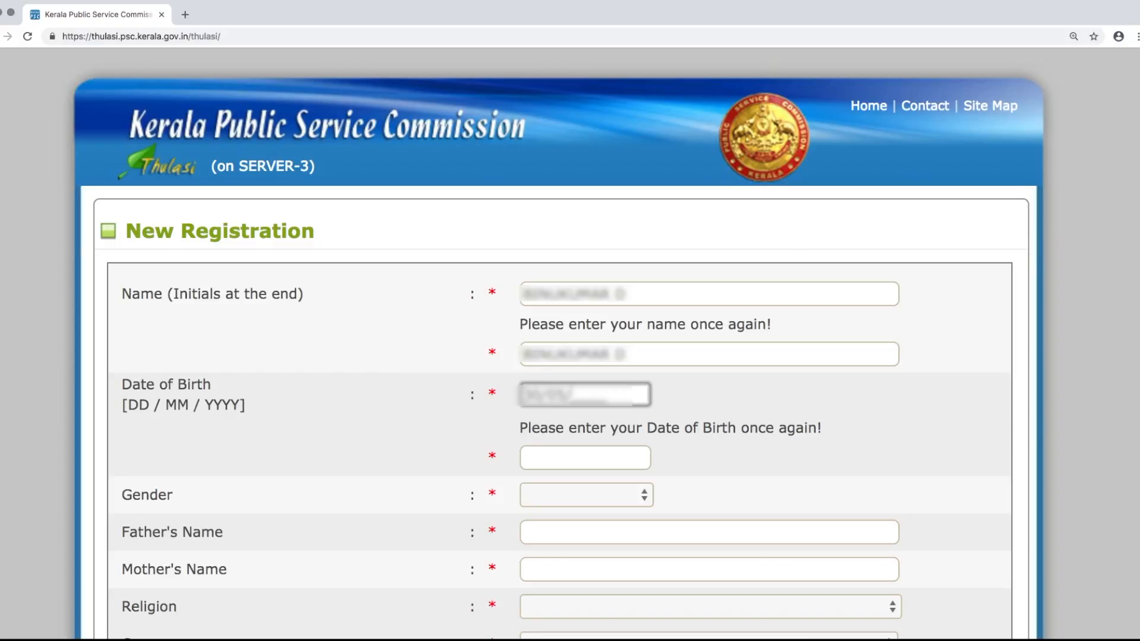
pyautogui.click(601, 452)
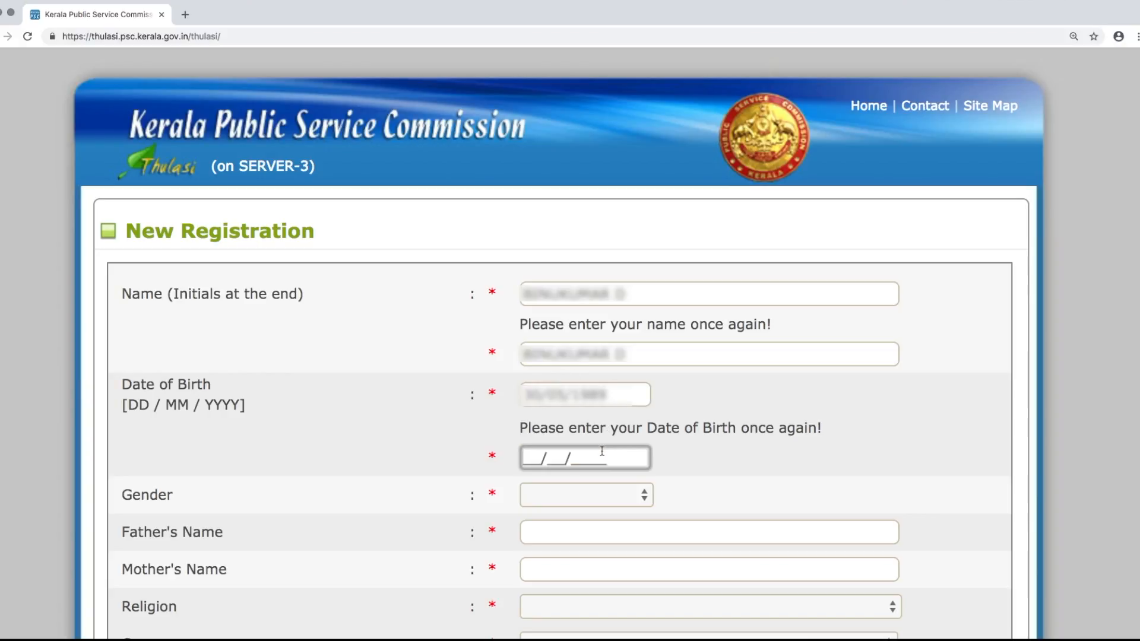
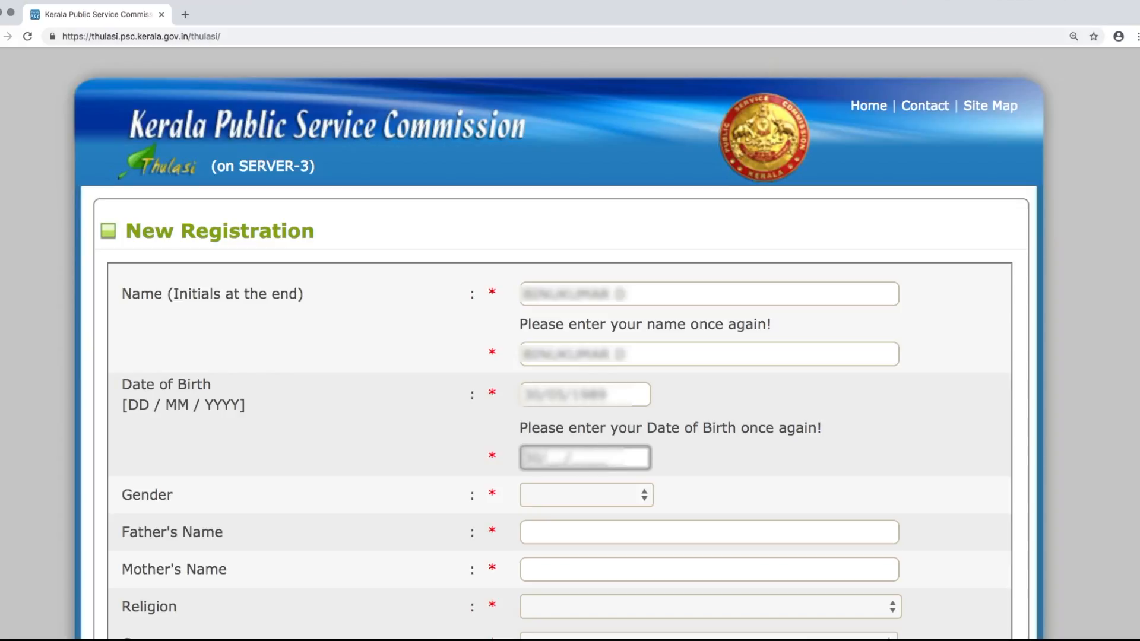
# Set gender to Male, enter the father's and mother's names, and choose religion Christian
pyautogui.click(591, 499)
pyautogui.click(574, 505)
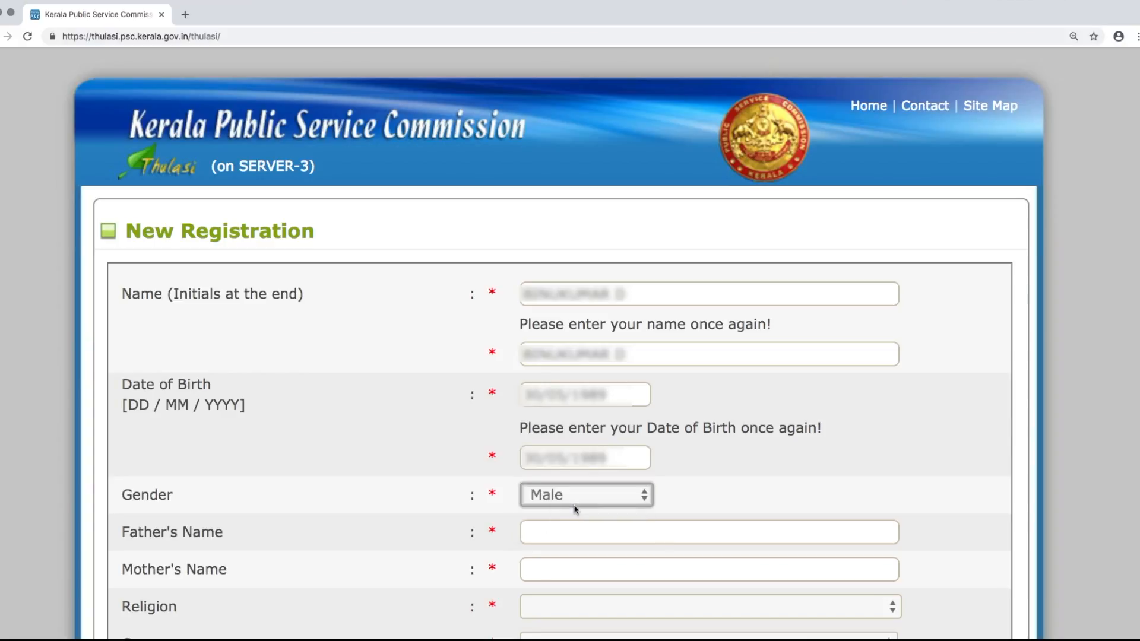
pyautogui.click(578, 535)
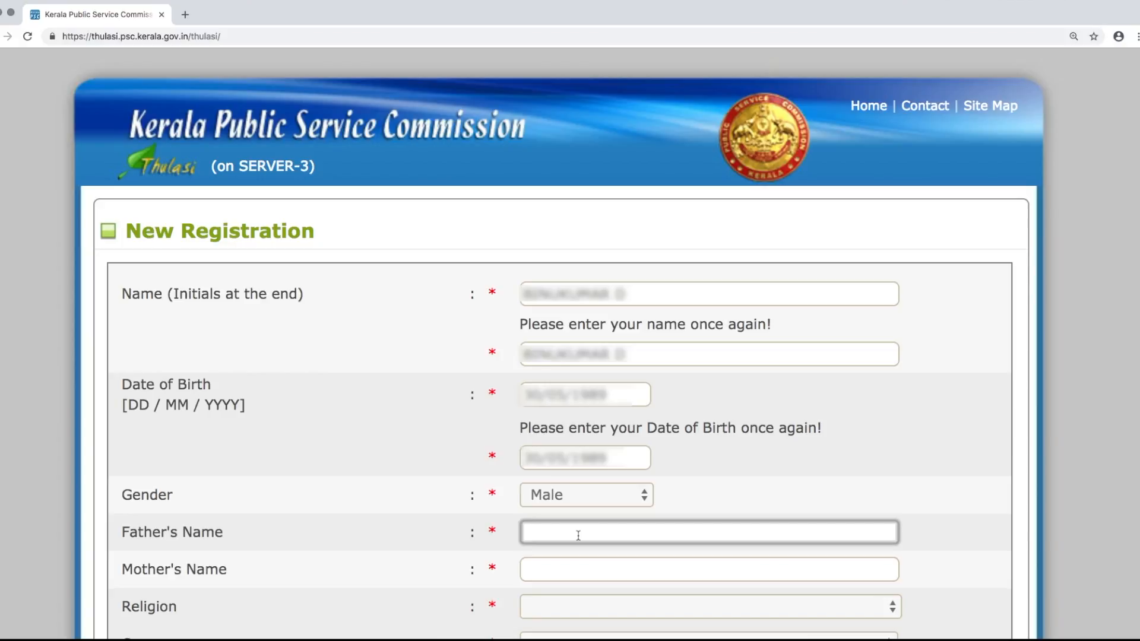
pyautogui.write('DIVAKARAN')
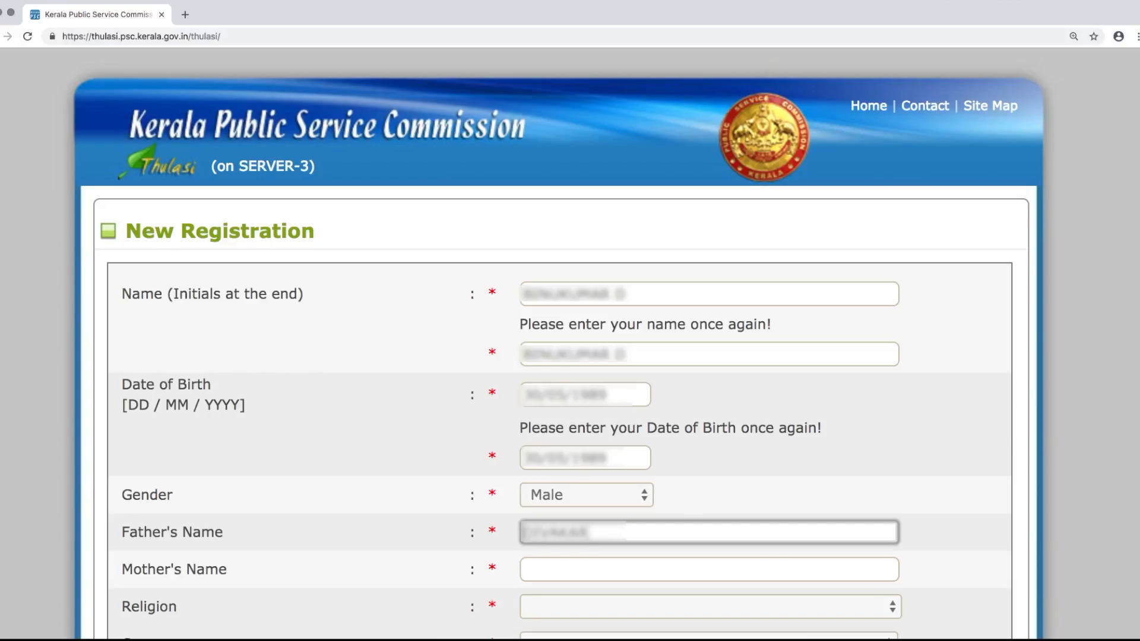
pyautogui.write('N')
pyautogui.click(557, 569)
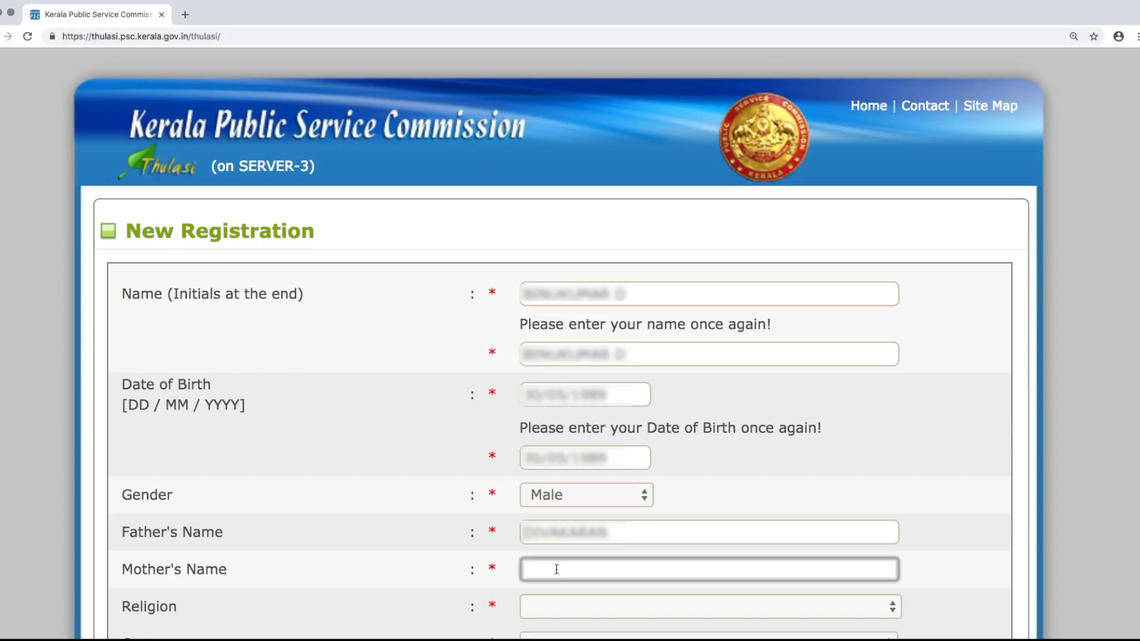
pyautogui.write('SOBHANA')
pyautogui.click(569, 607)
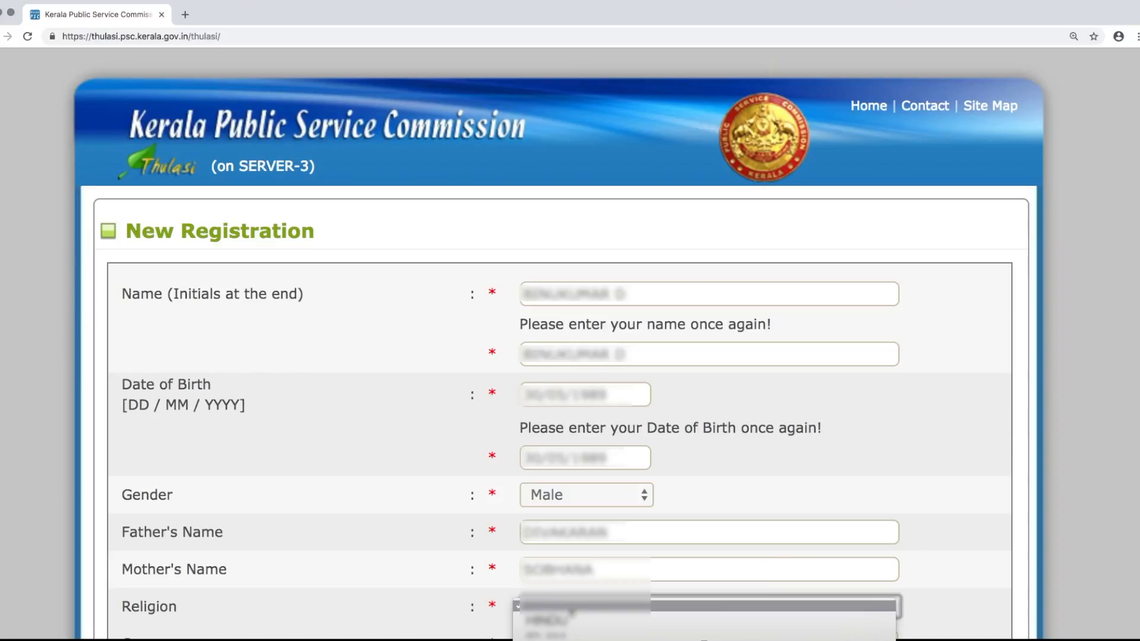
pyautogui.moveTo(585, 638)
pyautogui.click(569, 606)
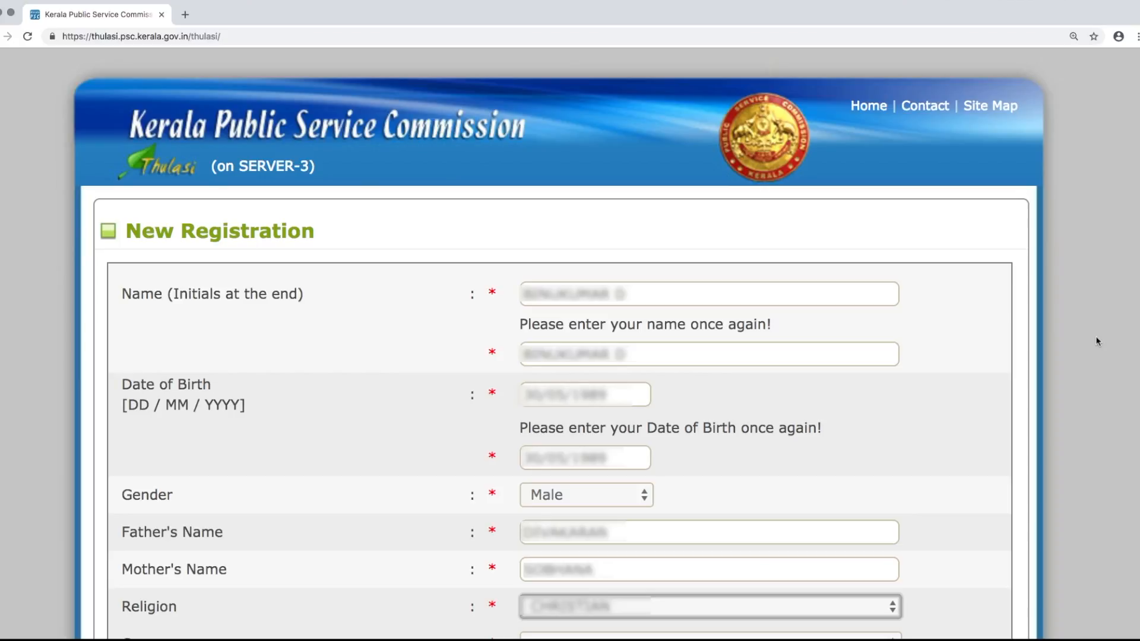
# Select the candidate's caste and sub caste, which fills in the reservation group
pyautogui.scroll(-10, 829, 205)
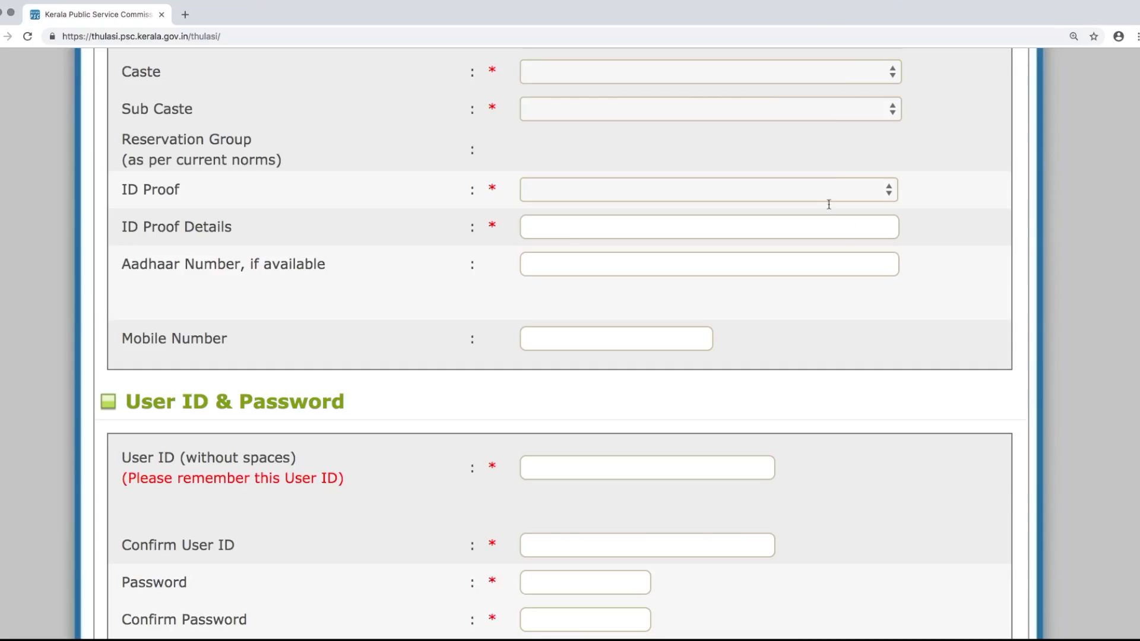
pyautogui.click(828, 75)
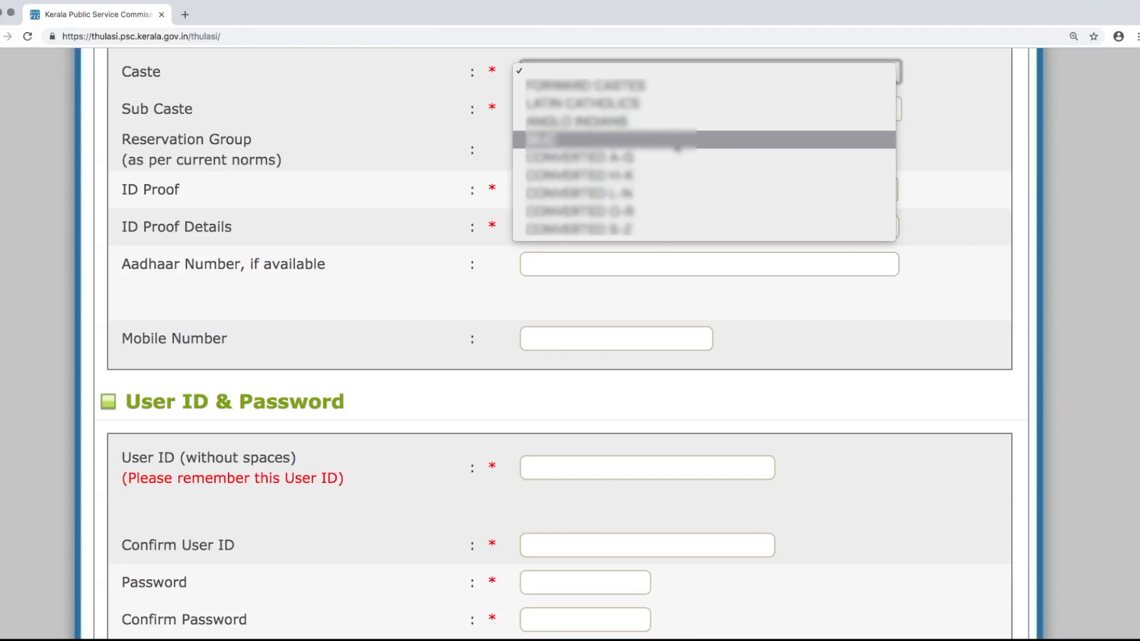
pyautogui.click(677, 142)
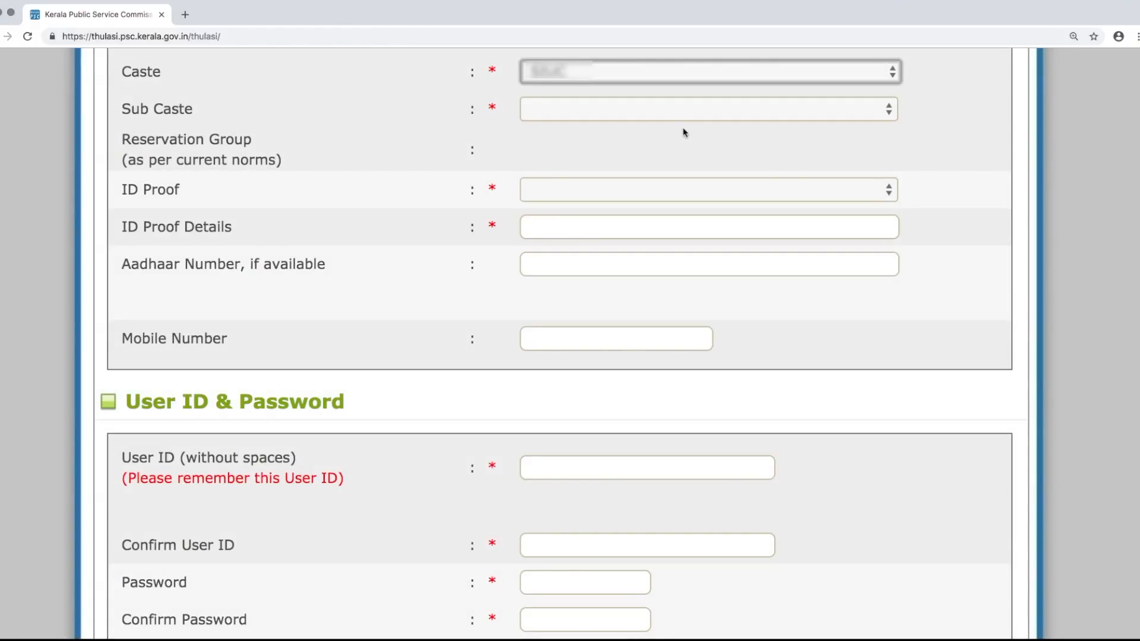
pyautogui.click(712, 112)
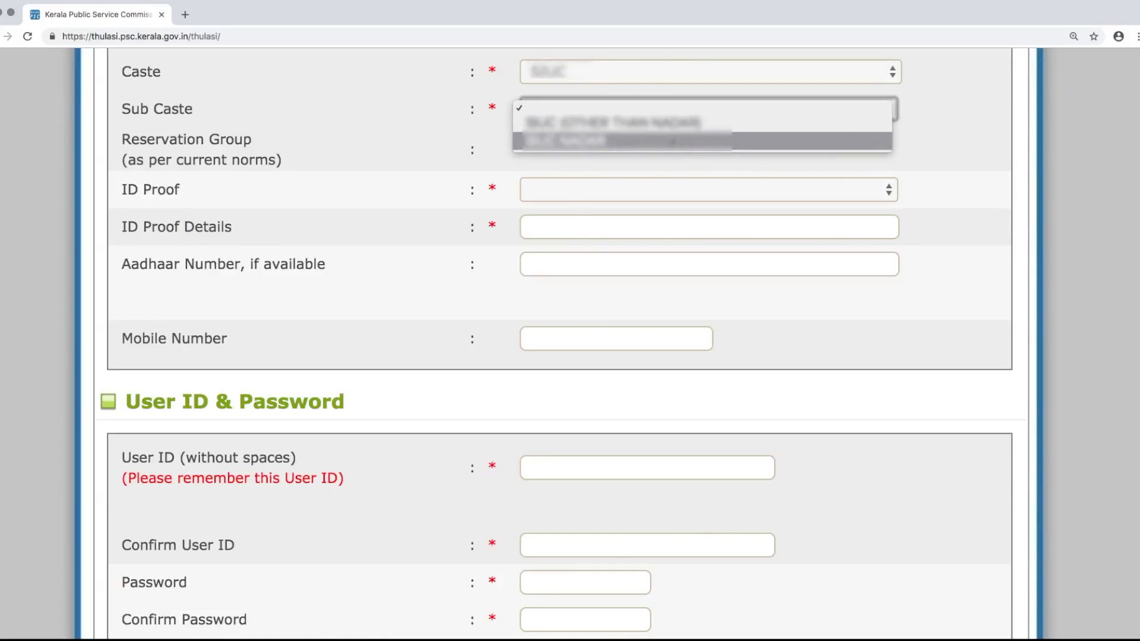
pyautogui.click(673, 142)
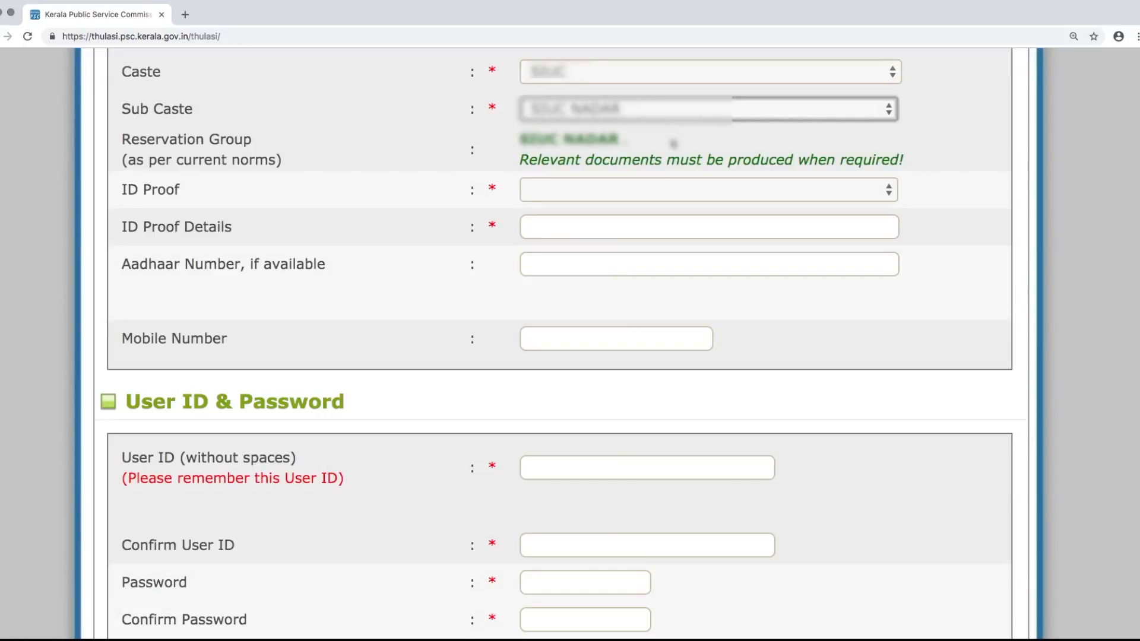
# Choose AADHAAR as ID proof, enter the Aadhaar number, and enter the mobile number
pyautogui.click(748, 188)
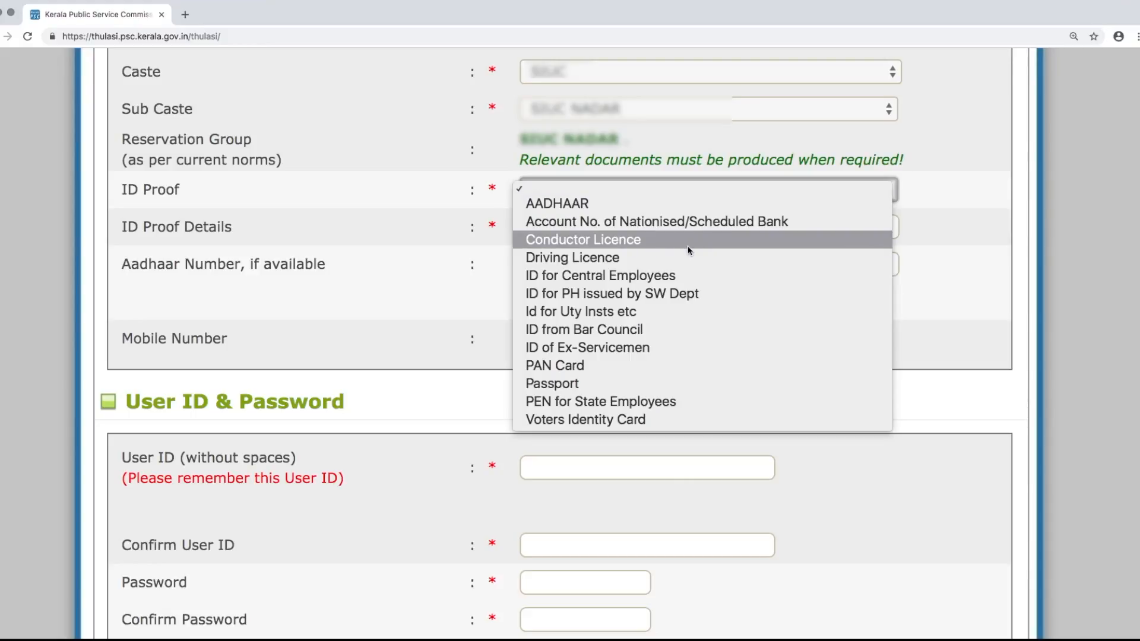
pyautogui.click(677, 204)
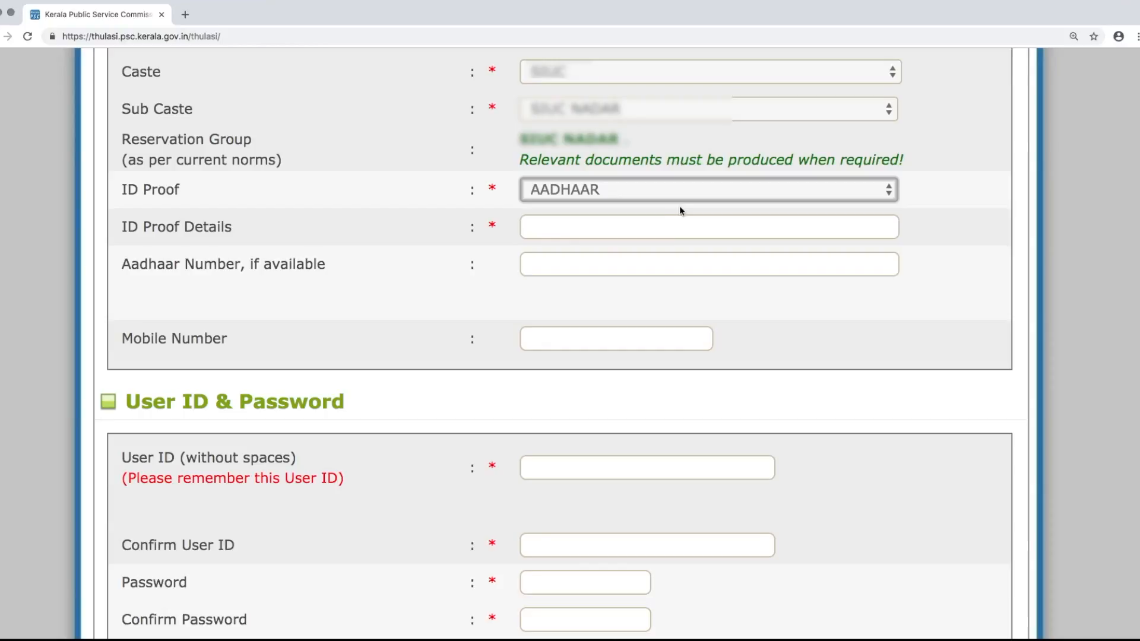
pyautogui.click(680, 229)
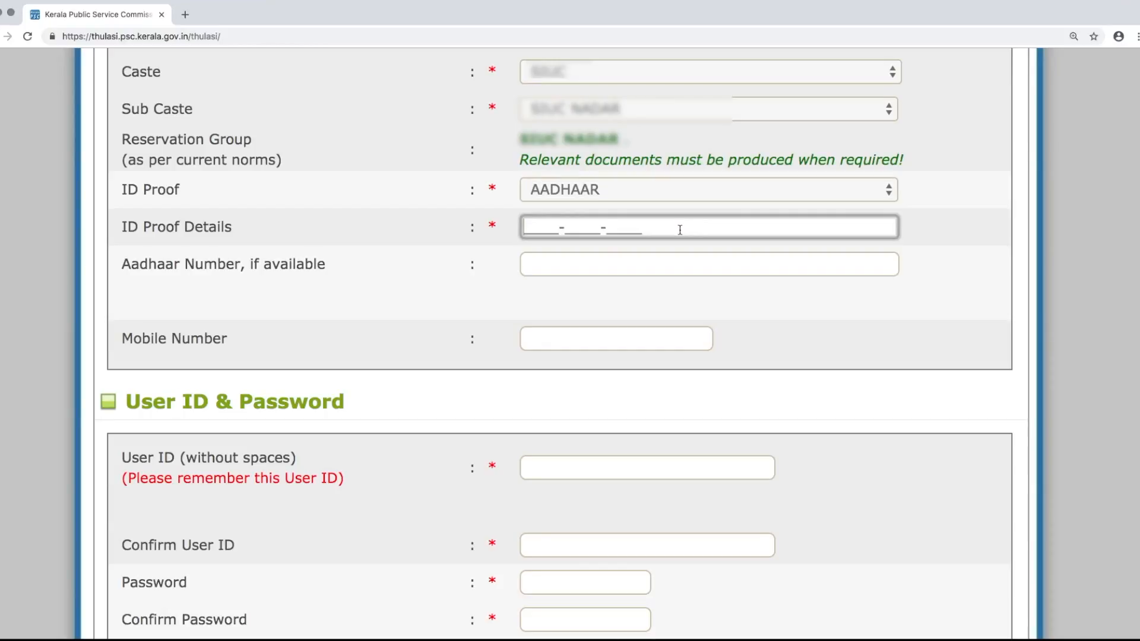
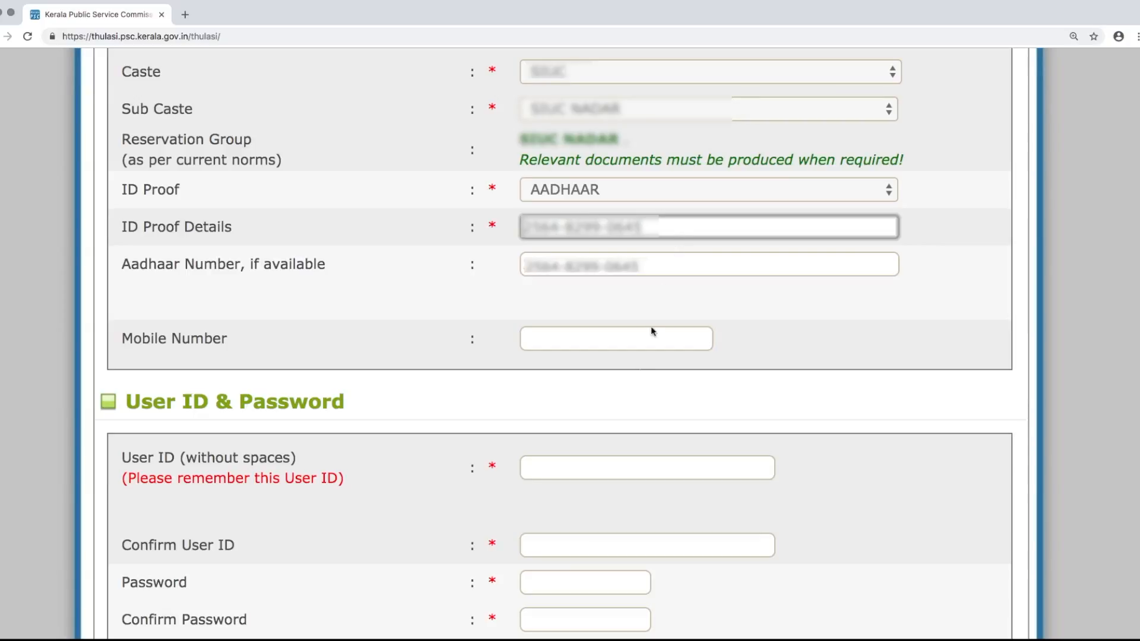
pyautogui.click(562, 340)
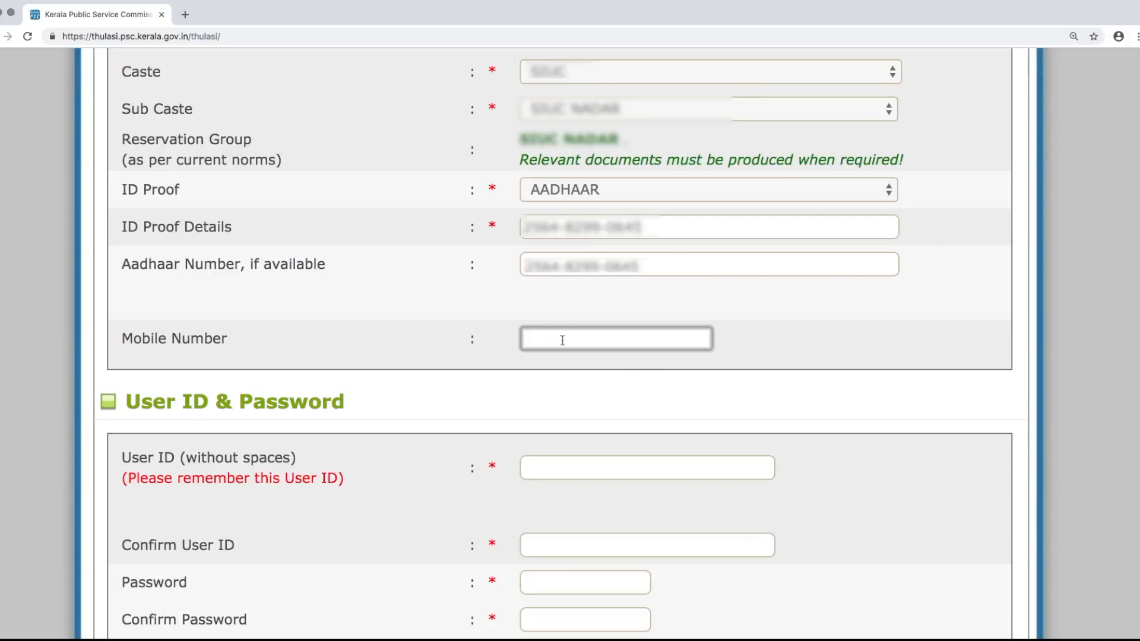
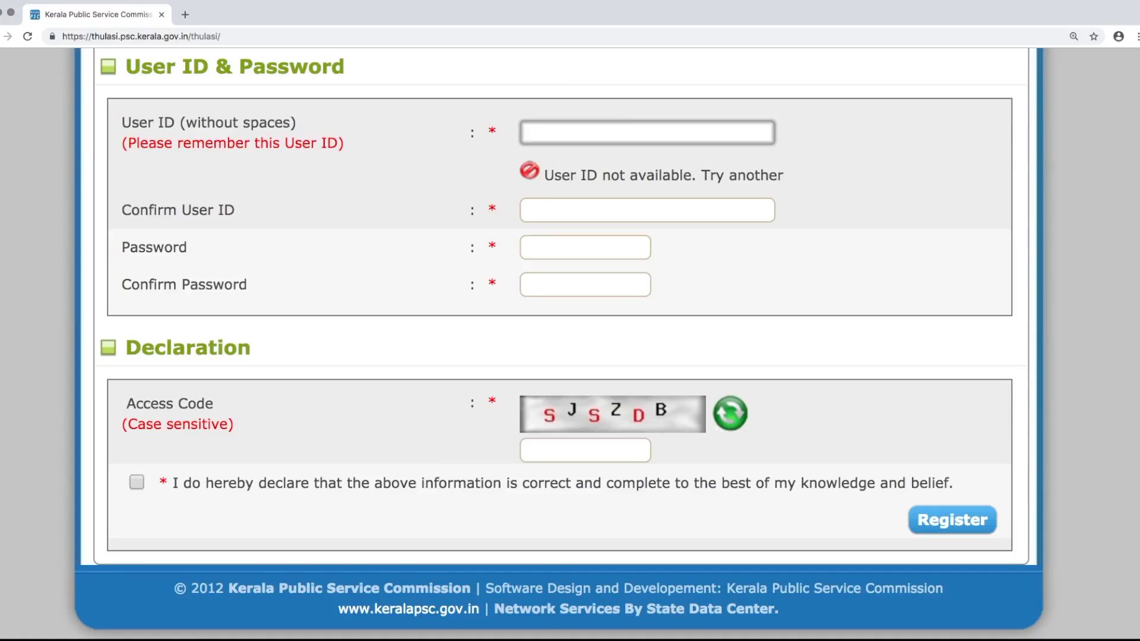
# Enter and confirm the user ID, then enter and confirm the account password
pyautogui.write('aINU')
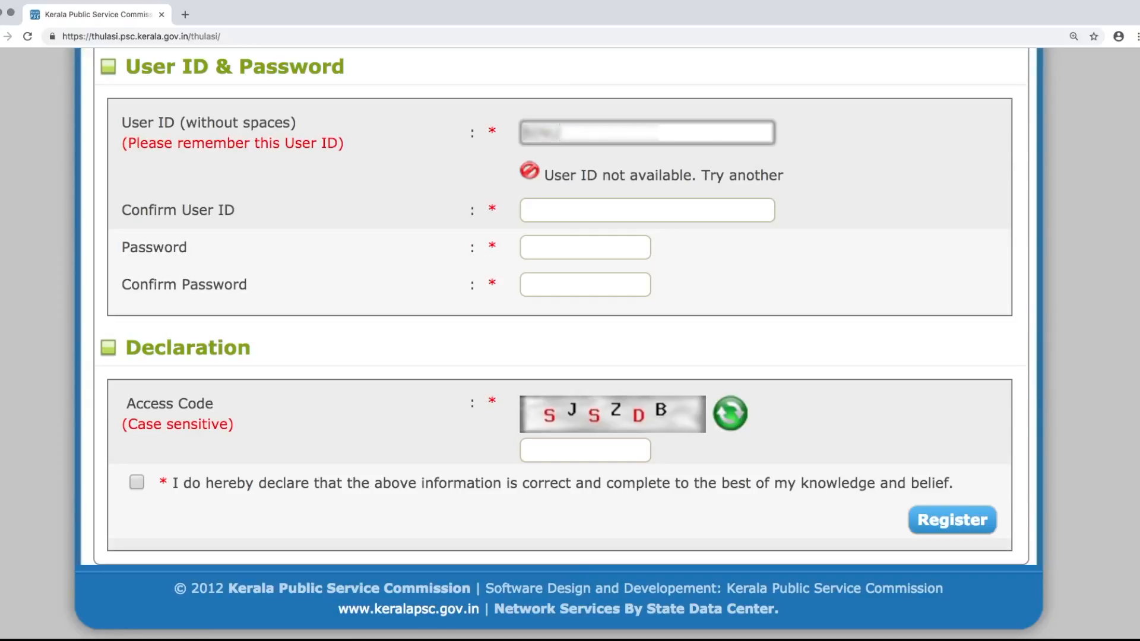
pyautogui.write('KUMAR13')
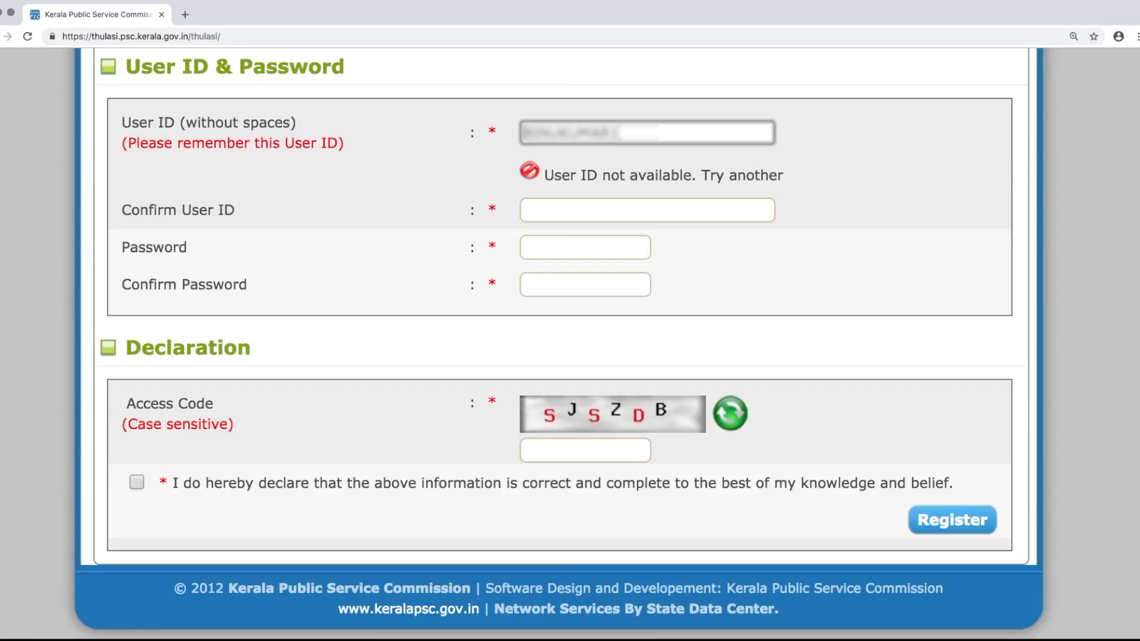
pyautogui.write('89')
pyautogui.click(528, 209)
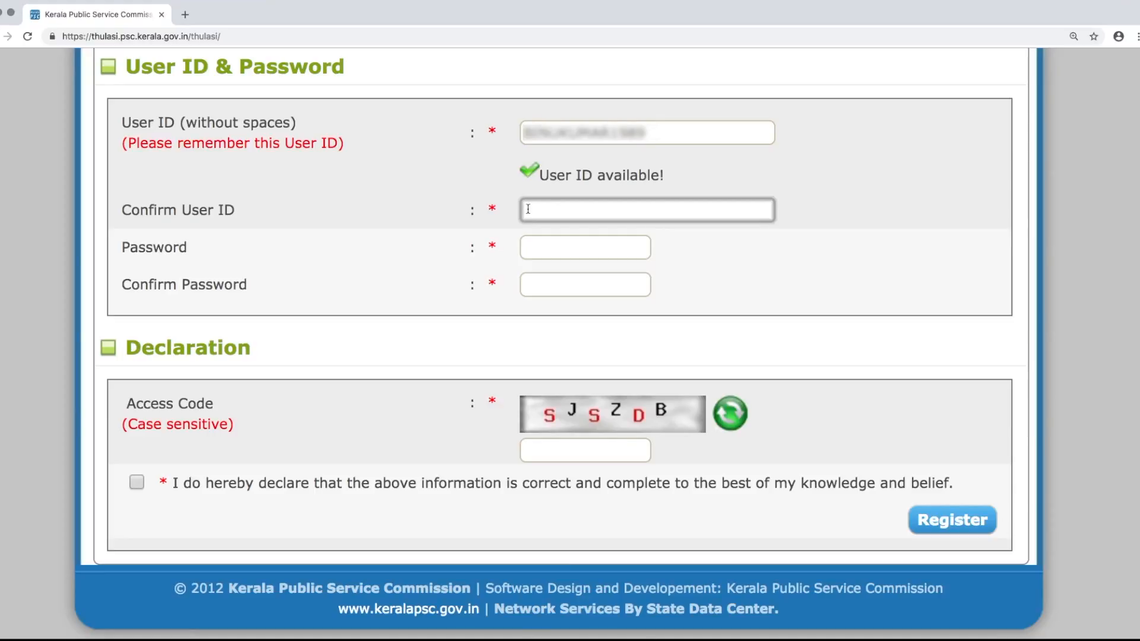
pyautogui.write('BINUKUMAR')
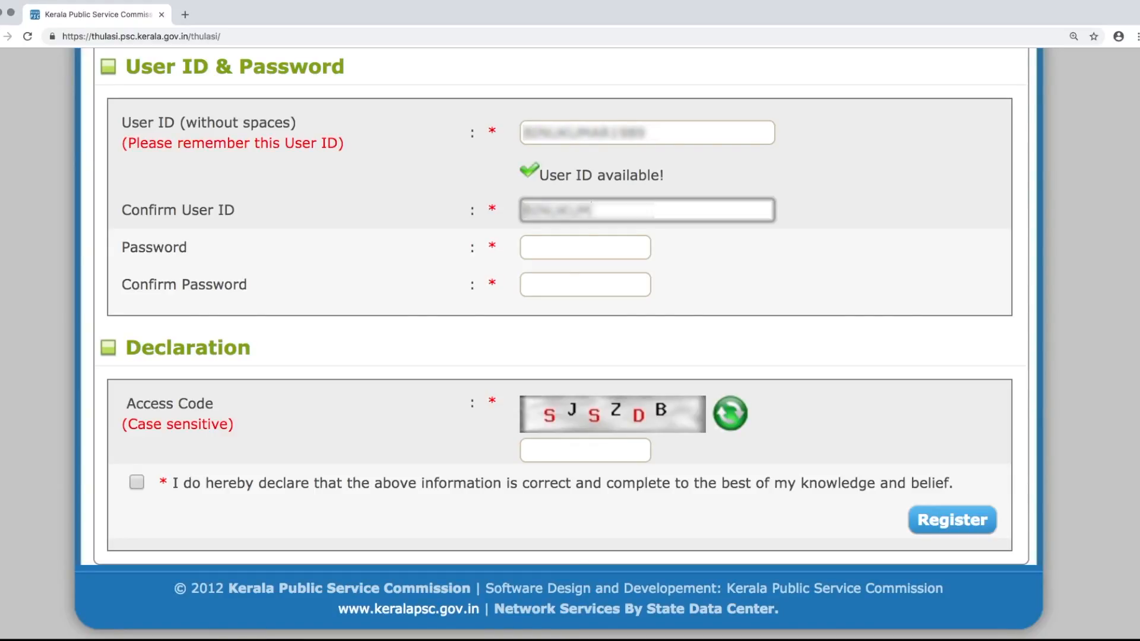
pyautogui.write('1989')
pyautogui.click(568, 254)
pyautogui.write('********')
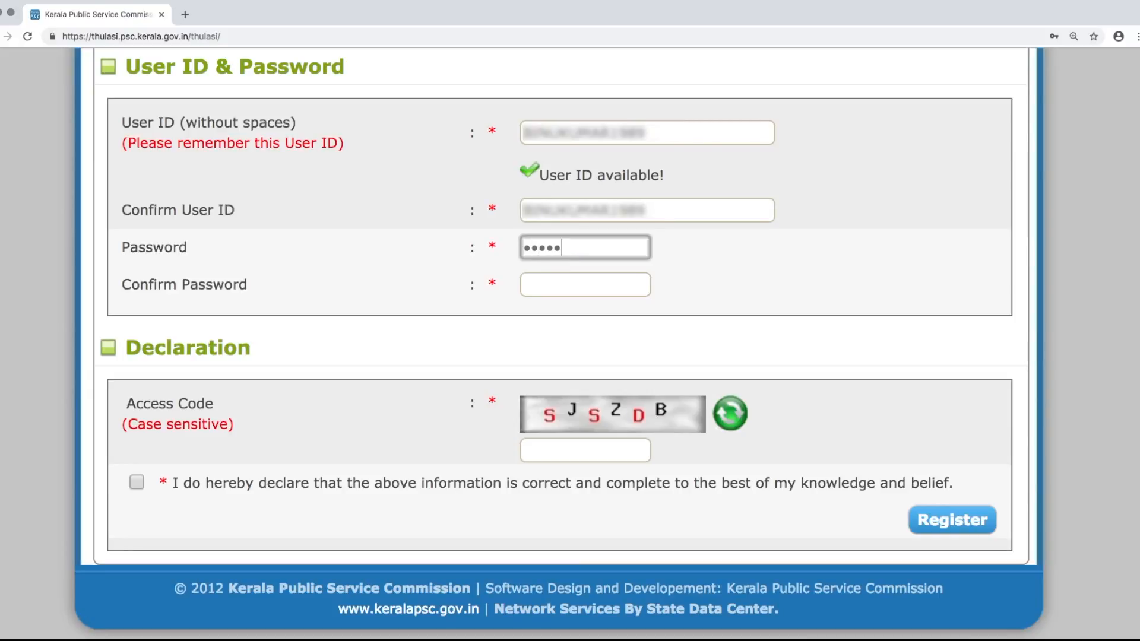
pyautogui.click(568, 280)
pyautogui.write('********')
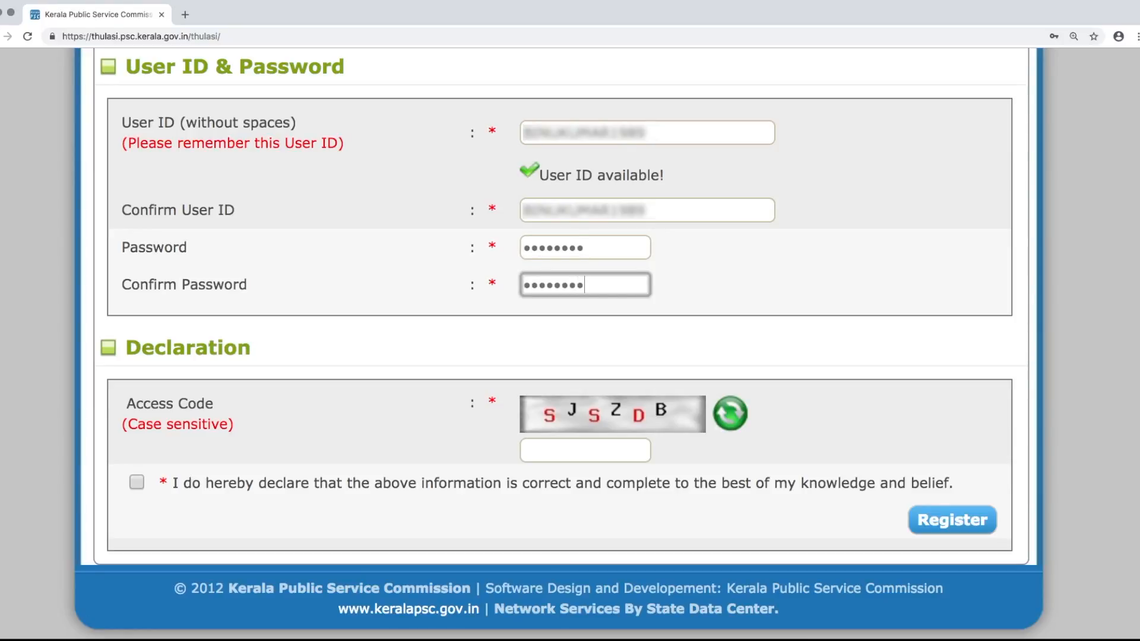
# Enter the access code, accept the declaration, and submit the registration
pyautogui.click(551, 452)
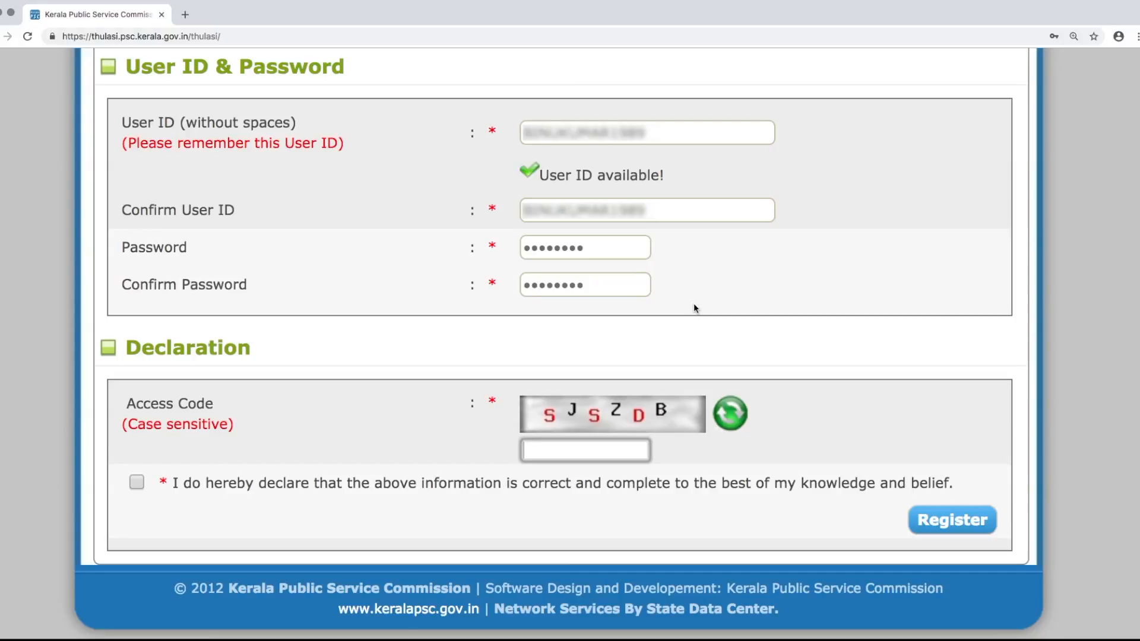
pyautogui.write('SJSZDB')
pyautogui.click(136, 483)
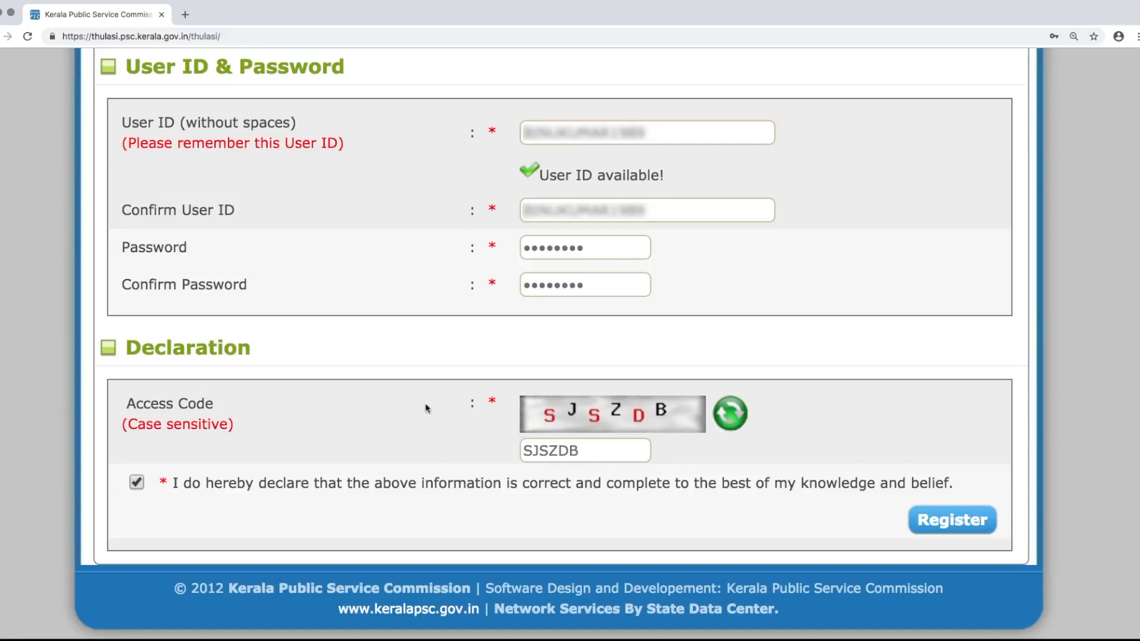
pyautogui.click(964, 520)
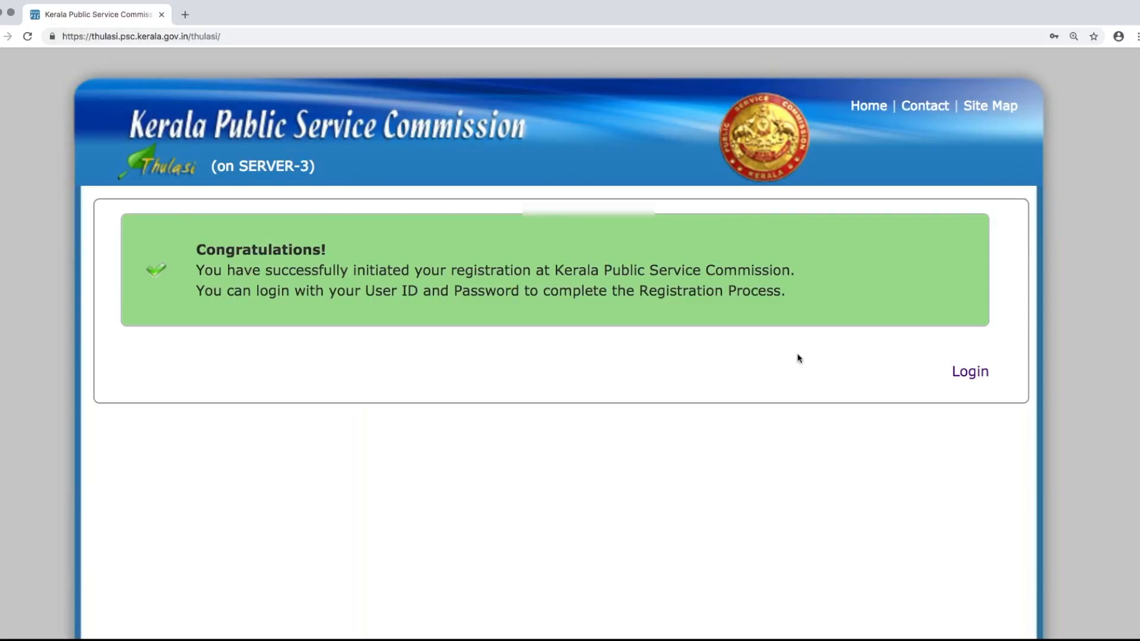
# Follow the Login link on the Congratulations page to the registered user login
pyautogui.click(981, 372)
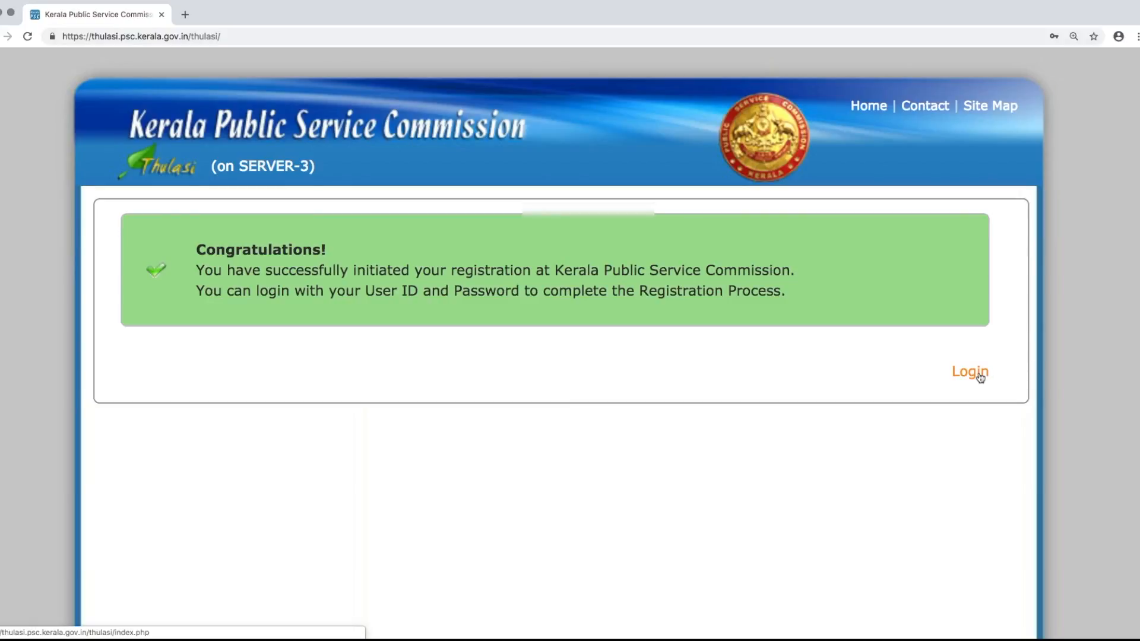
# Enter the user ID and password, and start typing the login access code
pyautogui.click(799, 286)
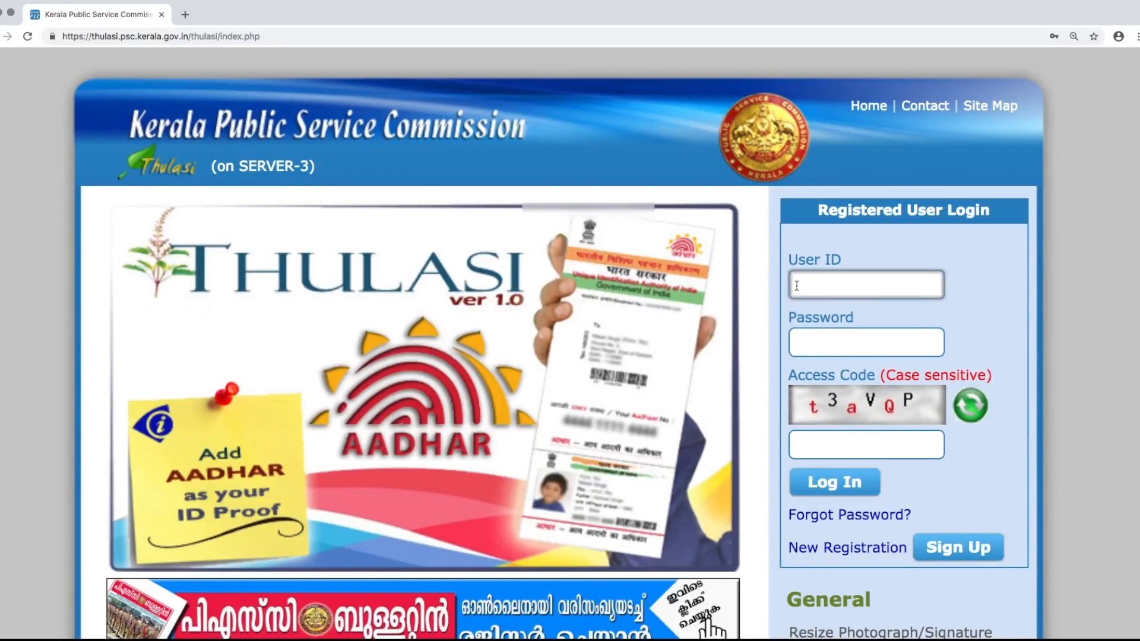
pyautogui.write('************')
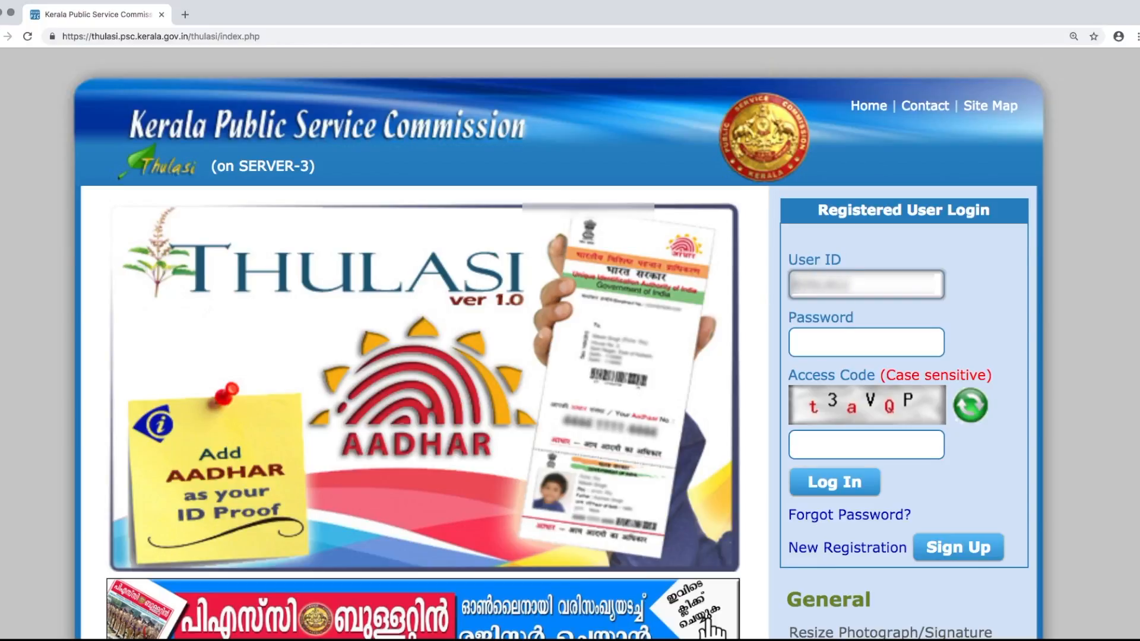
pyautogui.write('******')
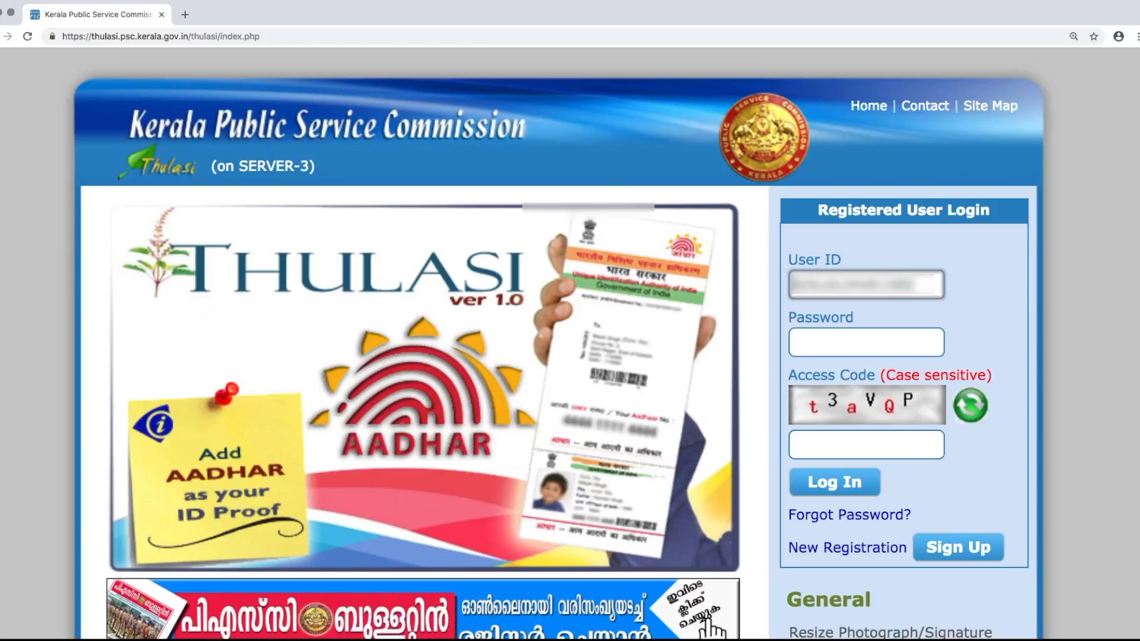
pyautogui.press('Tab')
pyautogui.write('*')
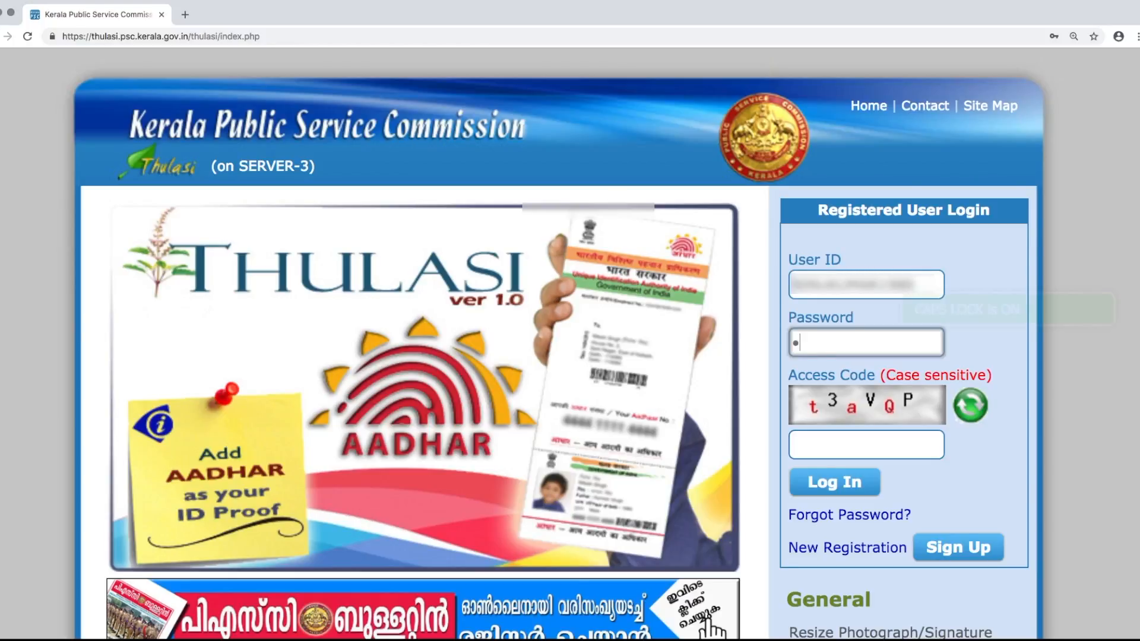
pyautogui.write('*******')
pyautogui.click(838, 443)
pyautogui.write('T')
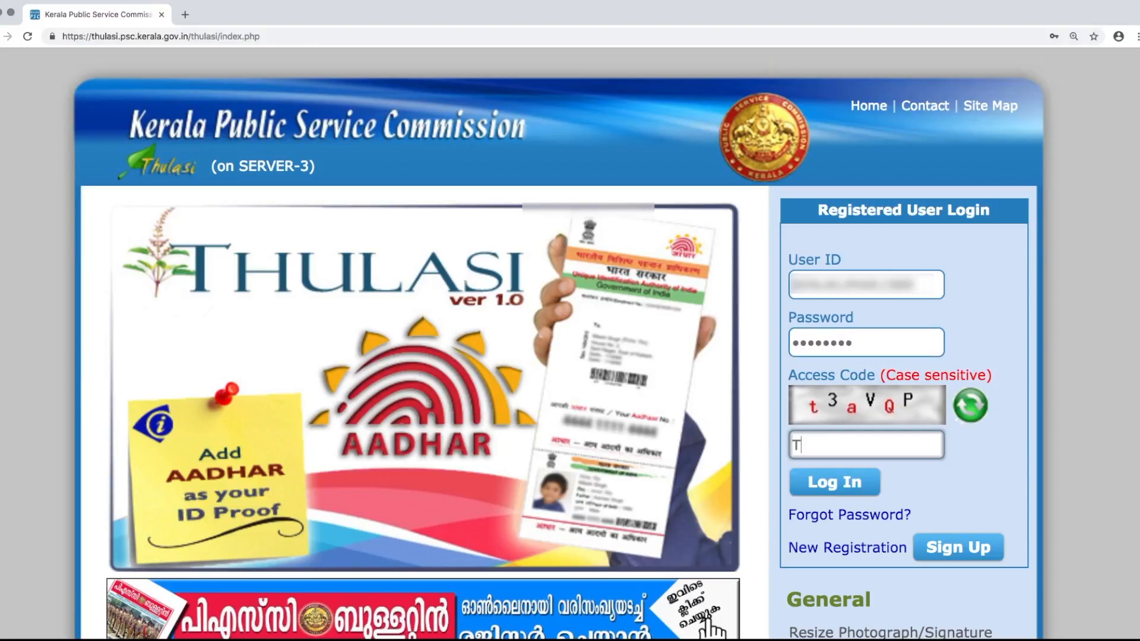
pyautogui.press('BackSpace')
pyautogui.write('t3aVQ')
# Correct the mistyped access code and log in
pyautogui.press('BackSpace')
pyautogui.write('q')
pyautogui.press('BackSpace')
pyautogui.write('Q')
pyautogui.press('BackSpace')
pyautogui.press('BackSpace')
pyautogui.press('BackSpace')
pyautogui.press('BackSpace')
pyautogui.press('BackSpace')
pyautogui.write('t')
pyautogui.press('BackSpace')
pyautogui.write('t3aVQP')
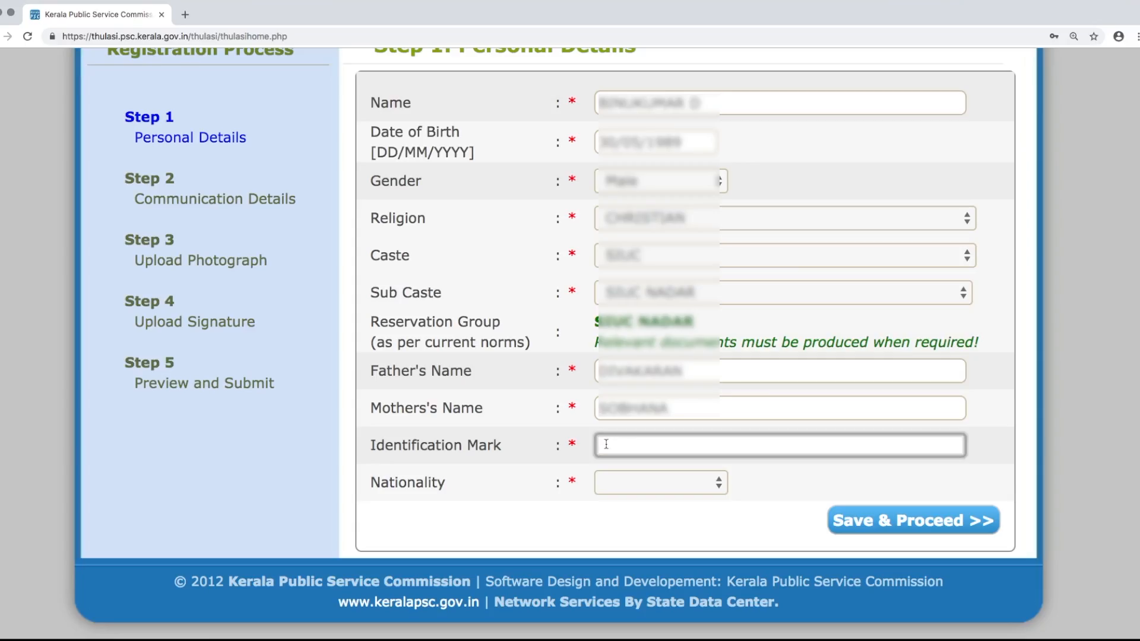
# Enter identification mark 'BLACK MOLE ON CHEST', set nationality Indian, and save personal details
pyautogui.write('BLACK MOLE')
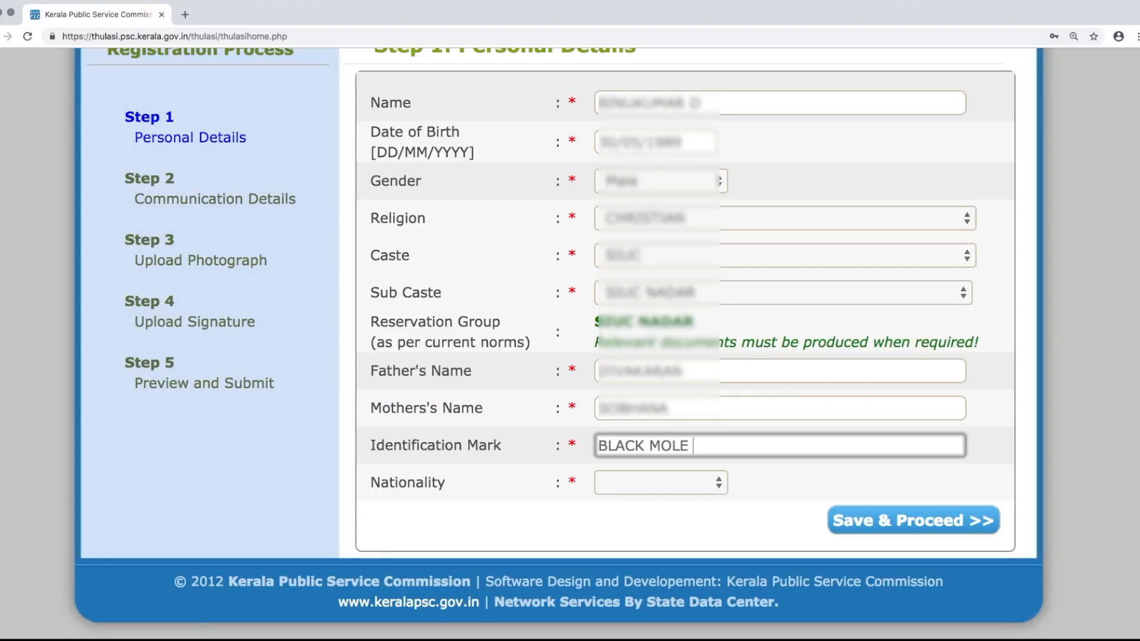
pyautogui.write(' ON CHEST')
pyautogui.click(650, 487)
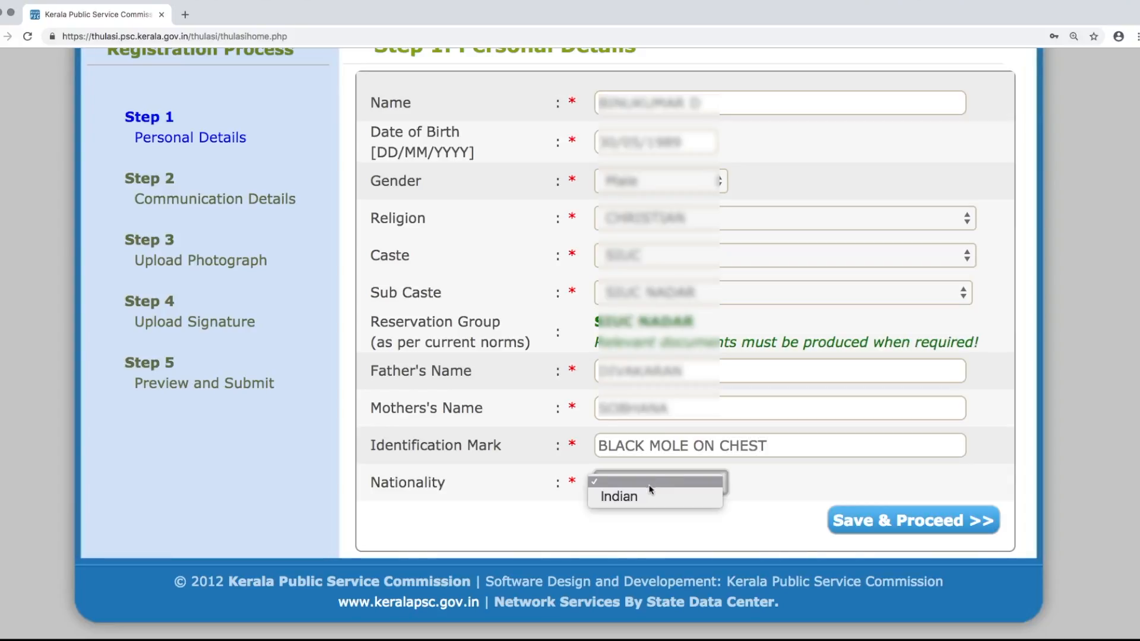
pyautogui.click(646, 502)
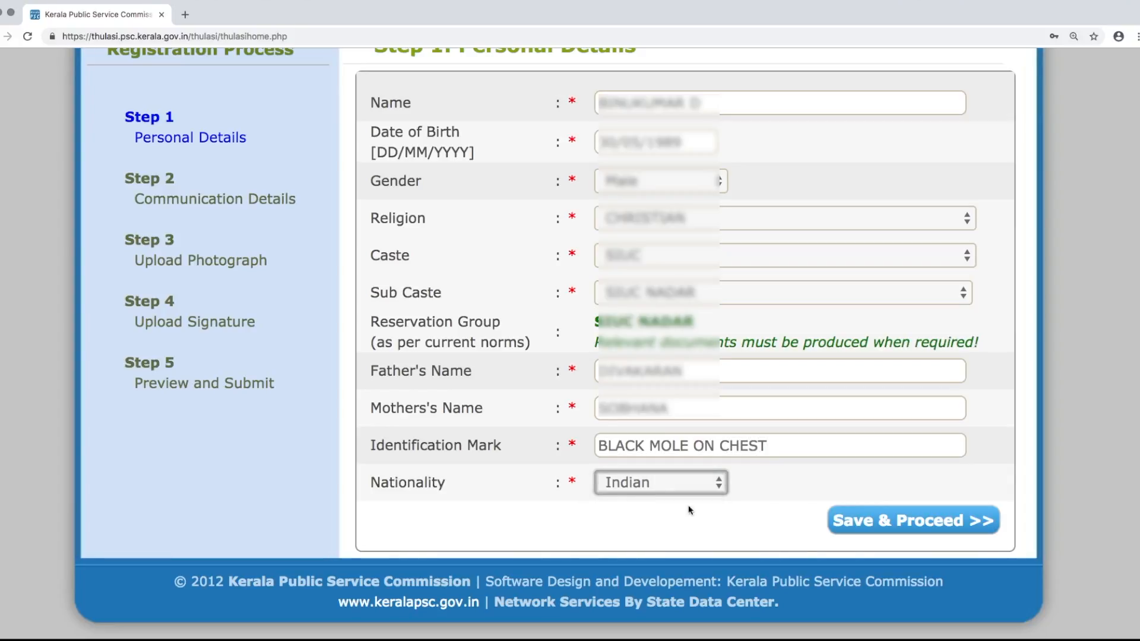
pyautogui.click(914, 523)
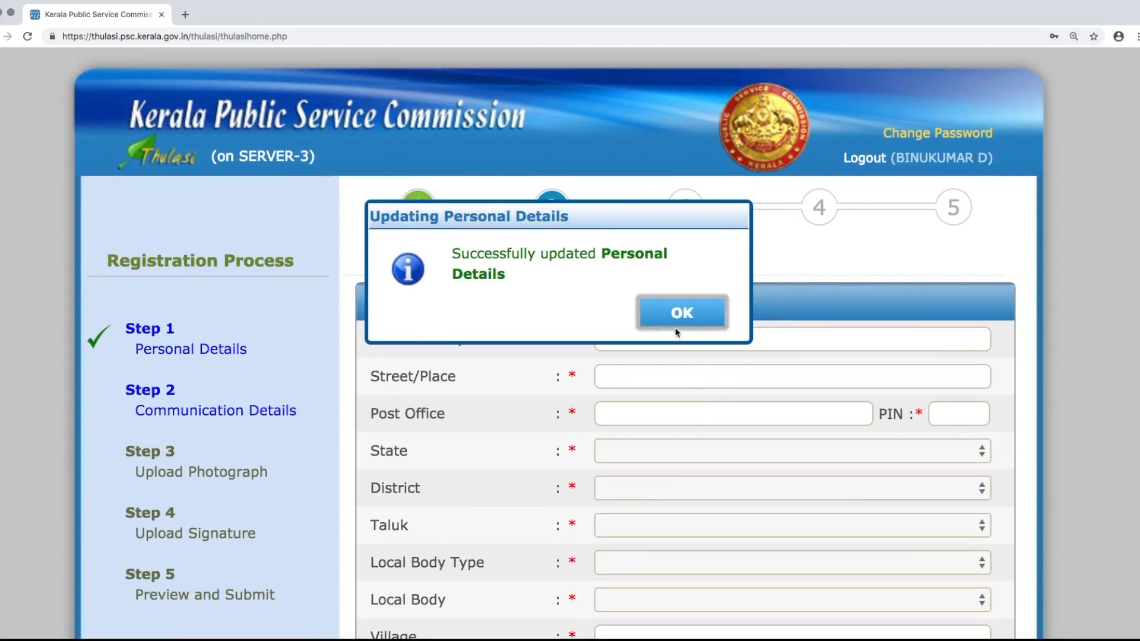
# Enter the permanent address house name, street, post office and PIN code
pyautogui.click(679, 321)
pyautogui.click(602, 340)
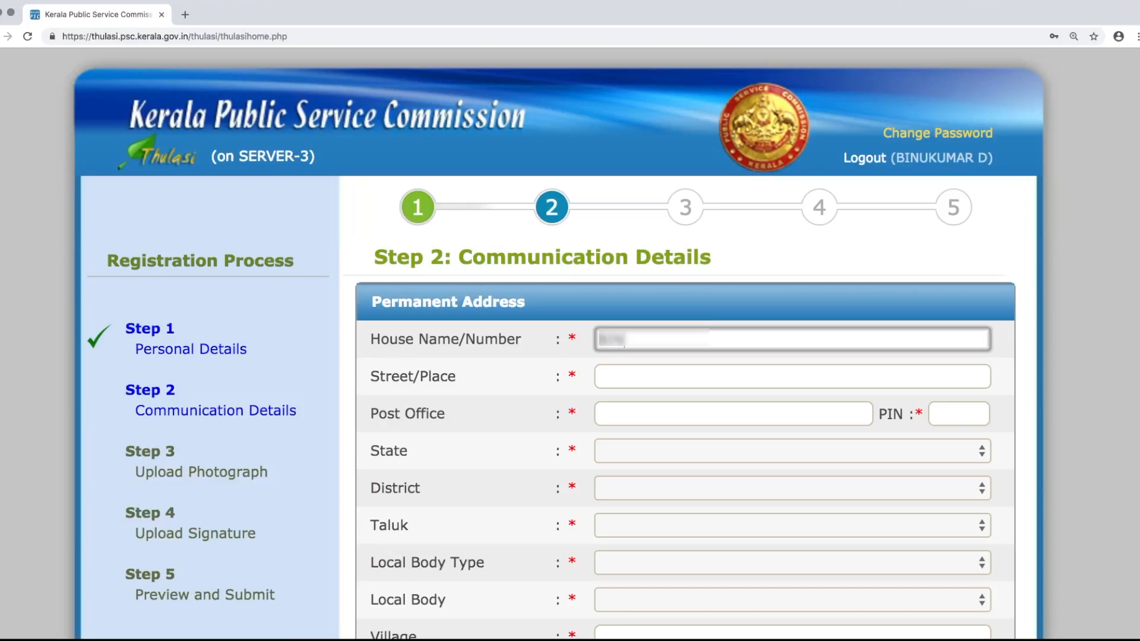
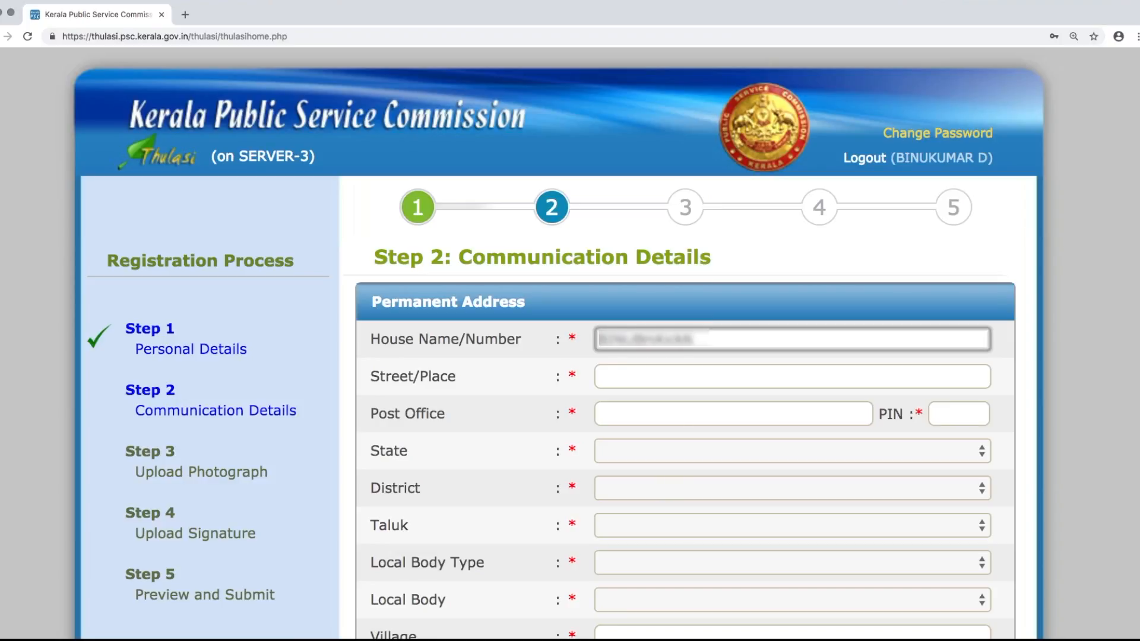
pyautogui.click(615, 377)
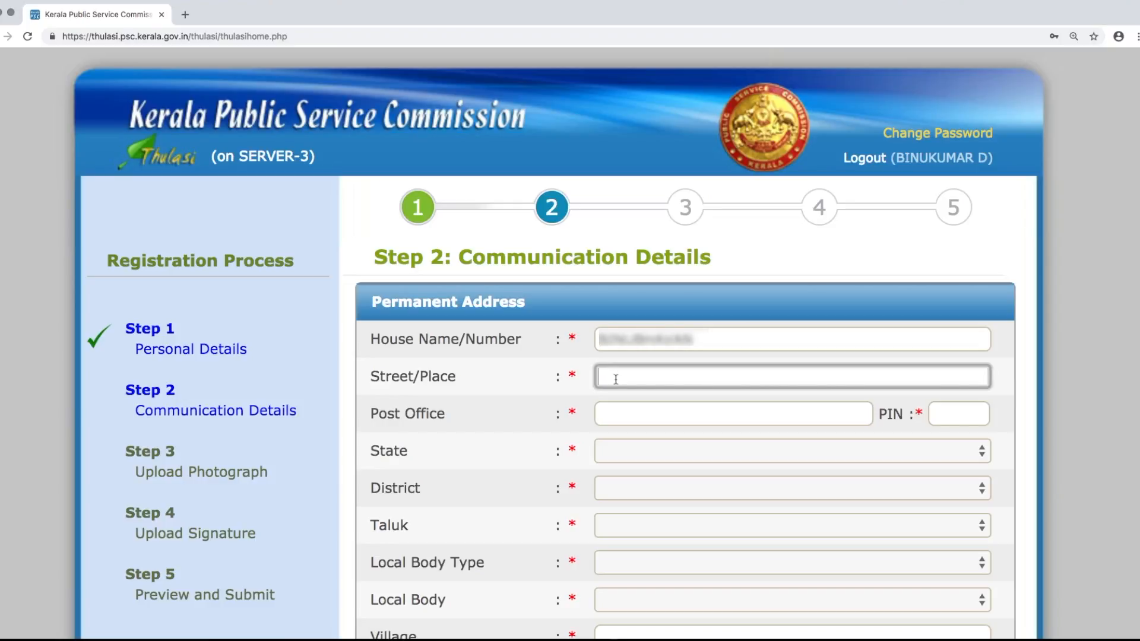
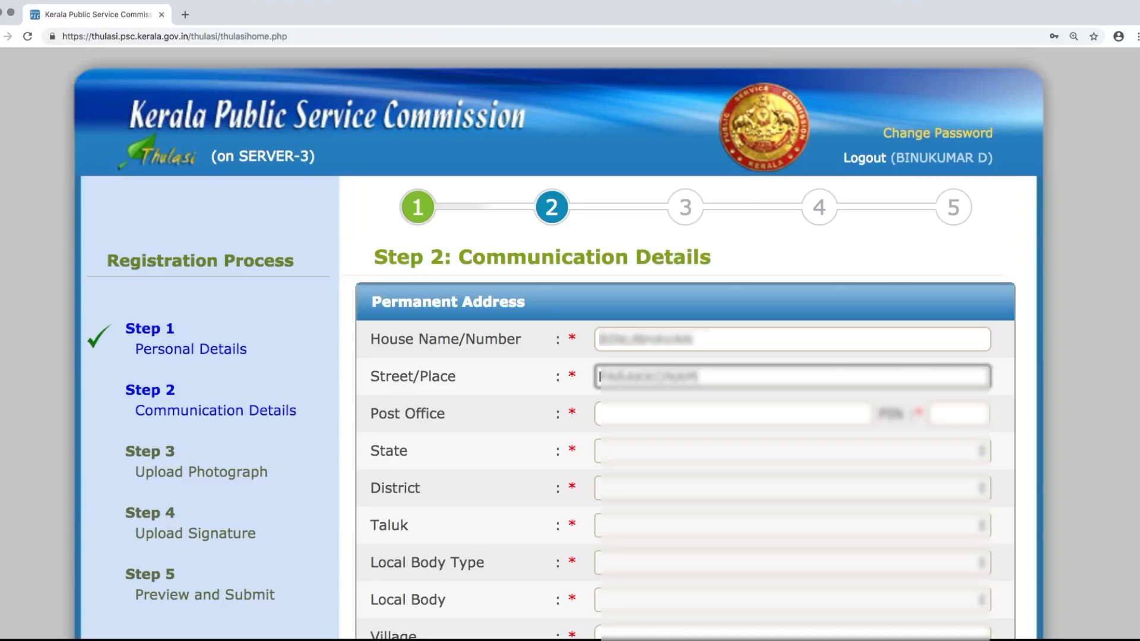
pyautogui.click(633, 414)
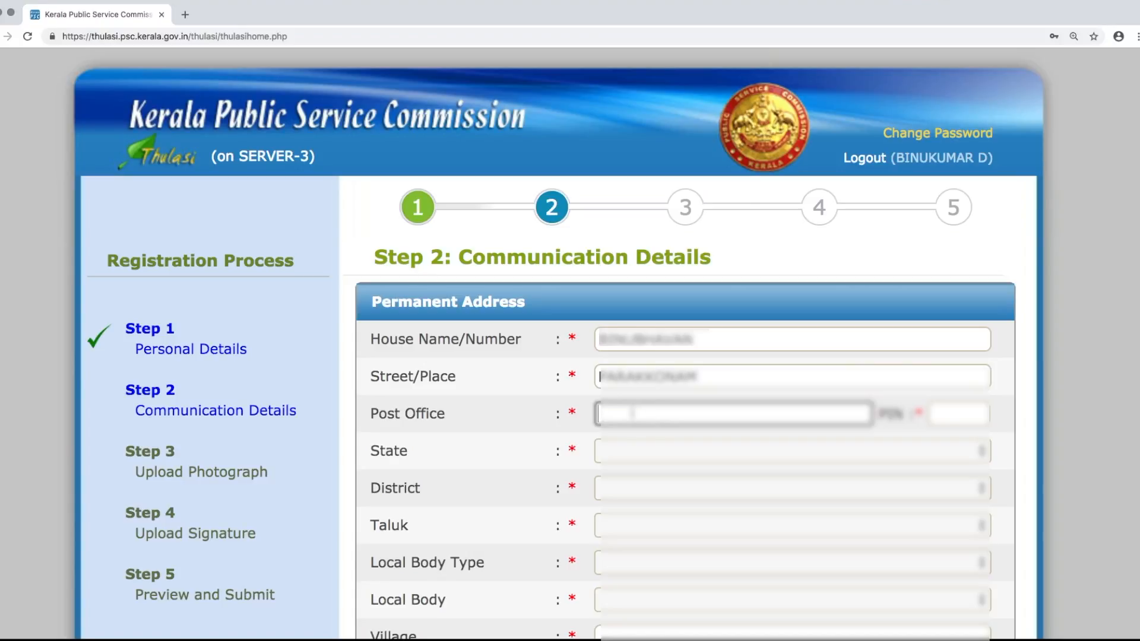
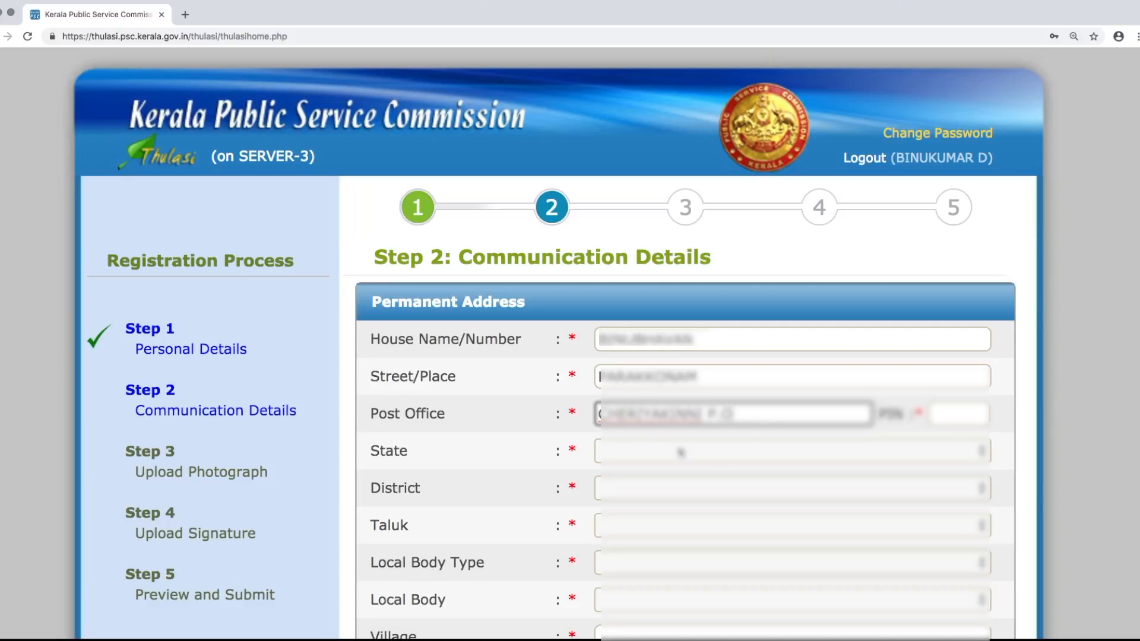
pyautogui.click(938, 419)
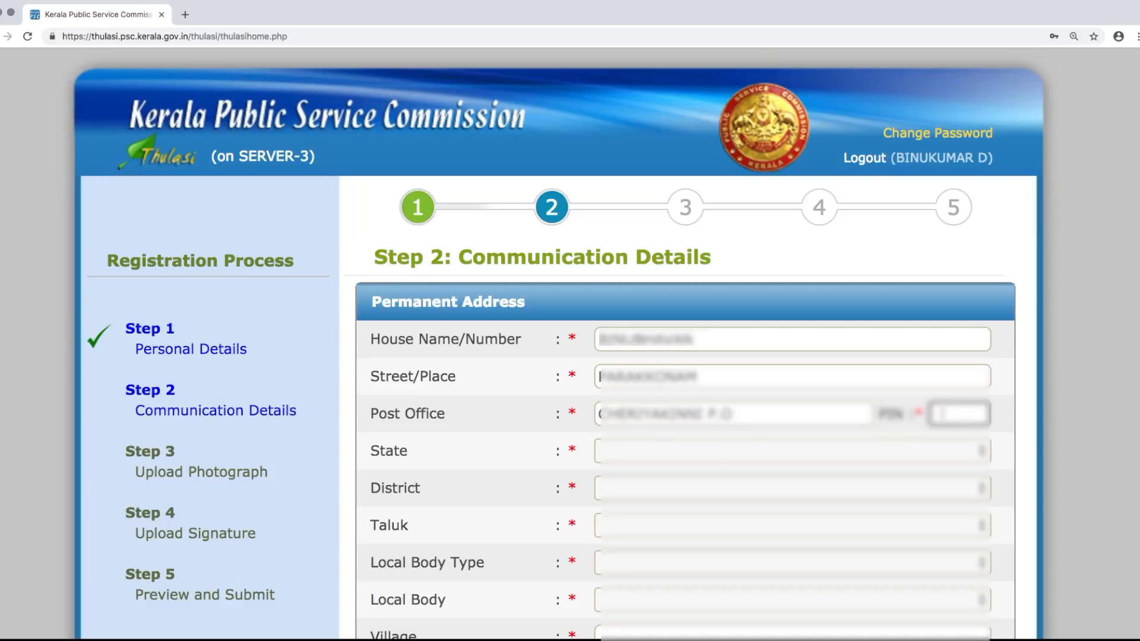
pyautogui.write('695013')
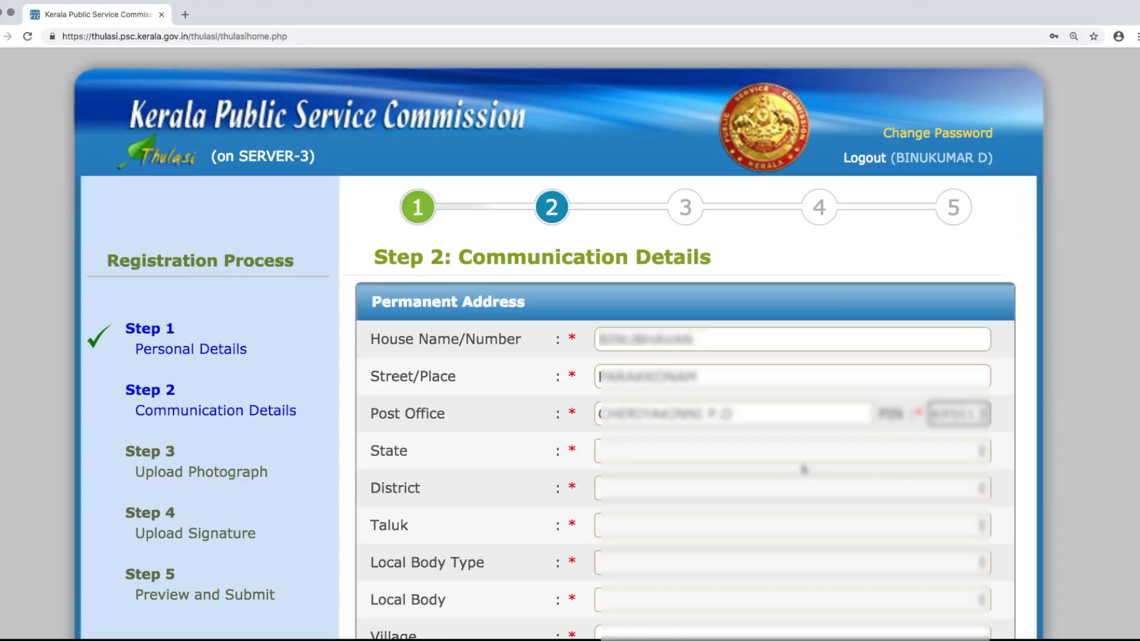
# Set state Kerala, then district, taluk, local body type Panchayath and local body
pyautogui.click(968, 456)
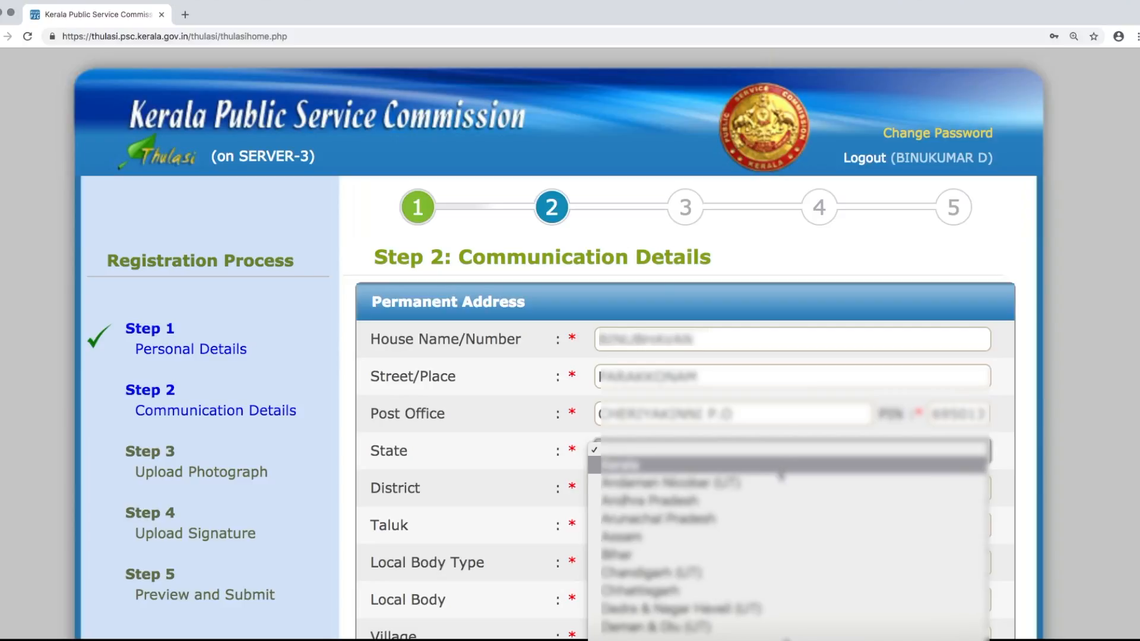
pyautogui.click(780, 469)
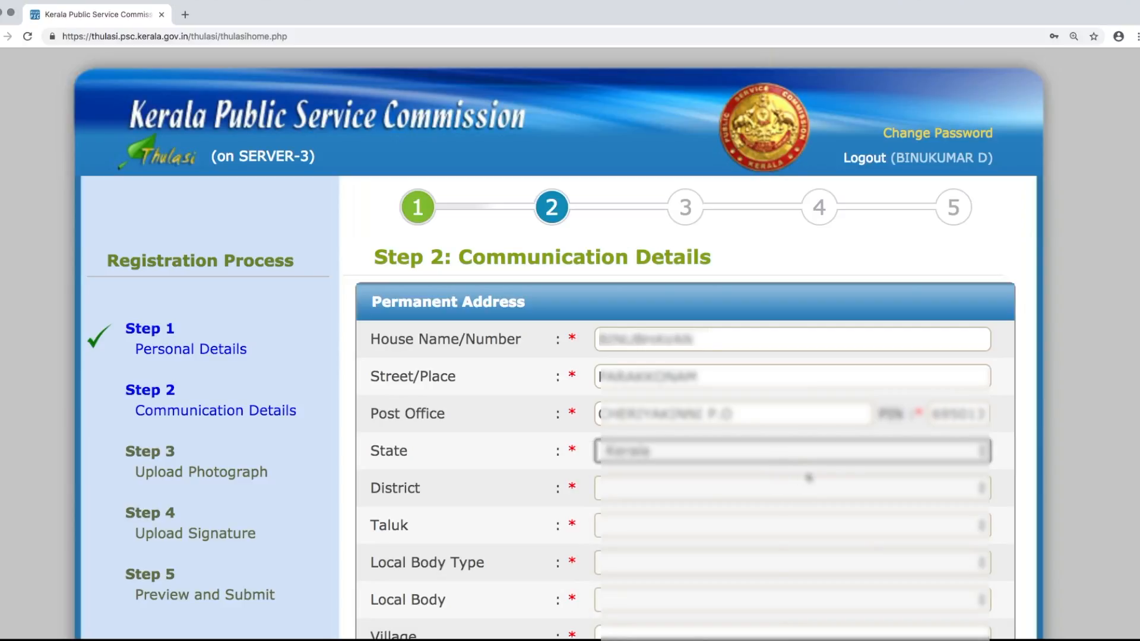
pyautogui.click(974, 487)
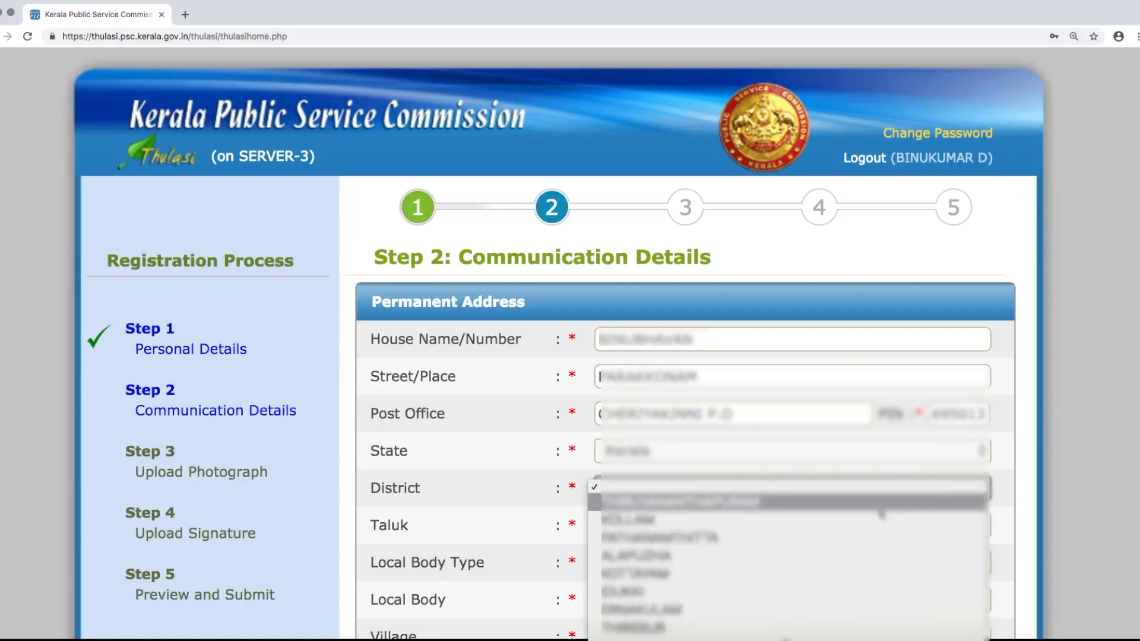
pyautogui.click(881, 515)
pyautogui.click(979, 530)
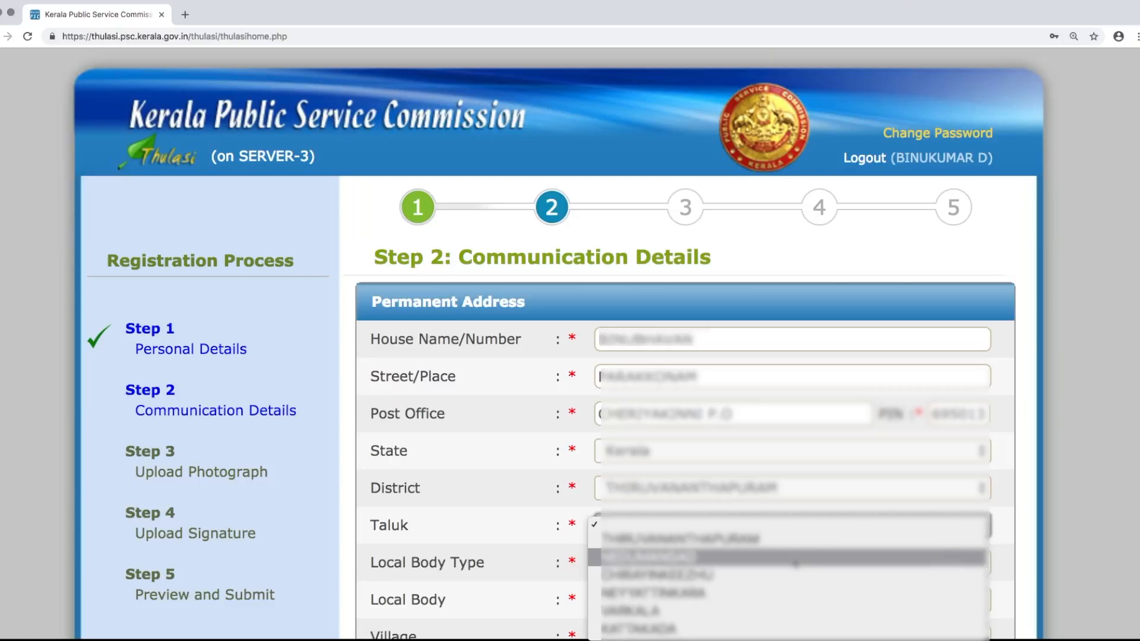
pyautogui.click(796, 558)
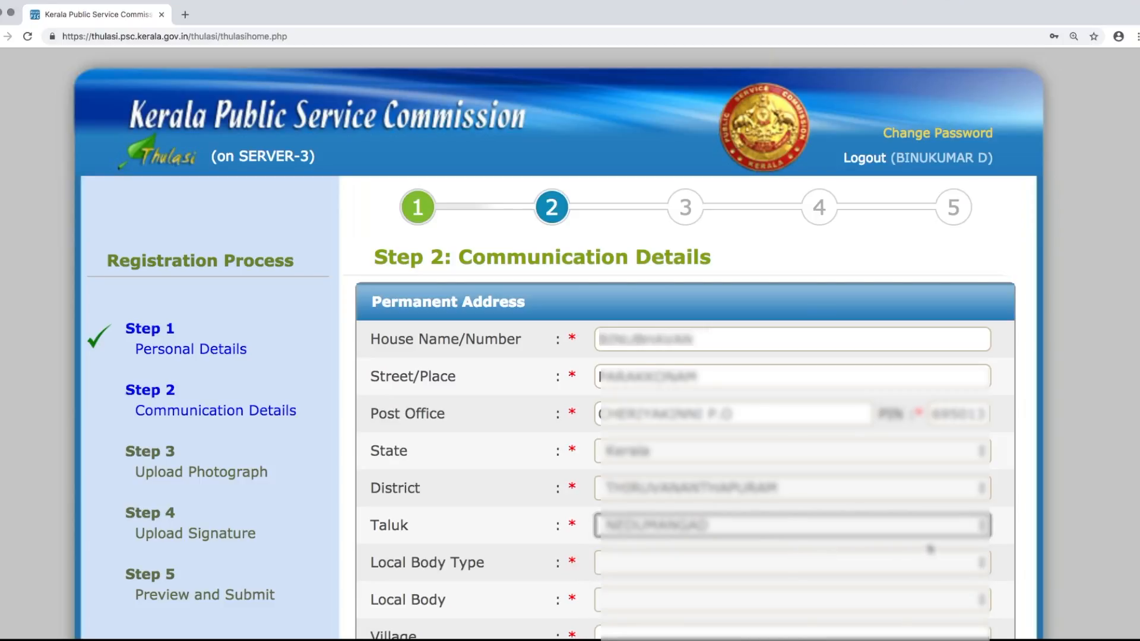
pyautogui.click(977, 570)
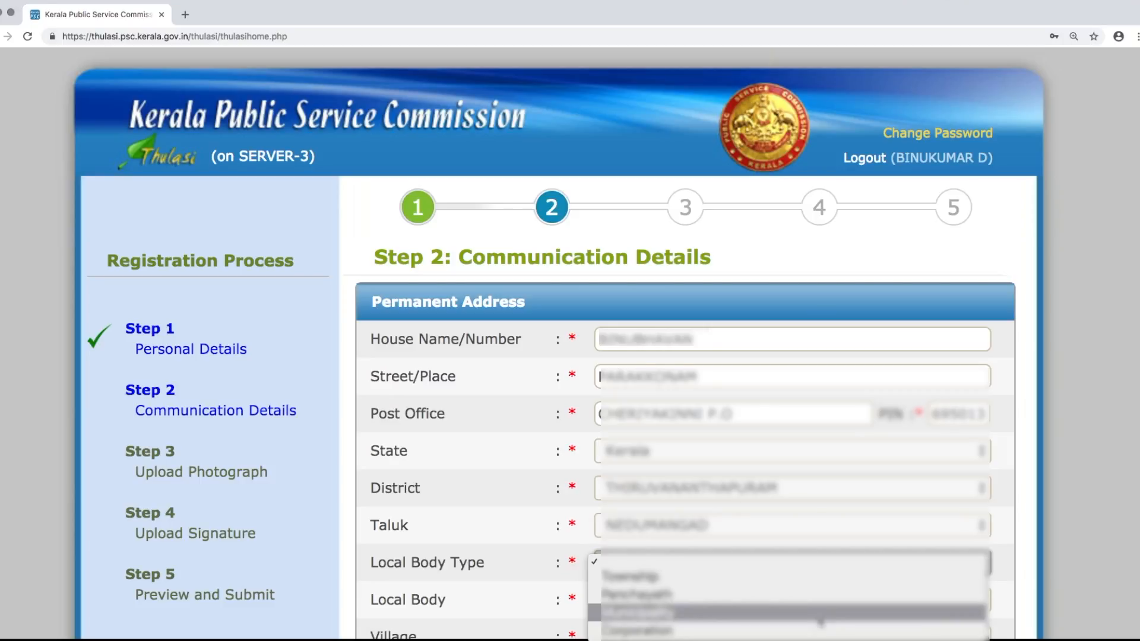
pyautogui.click(794, 601)
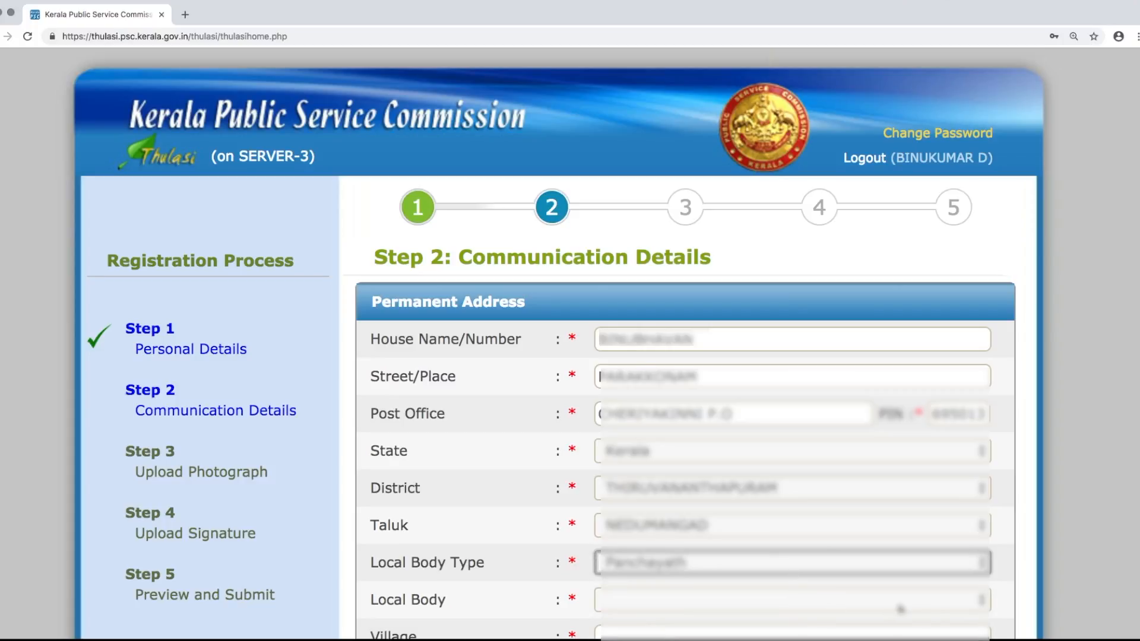
pyautogui.click(976, 605)
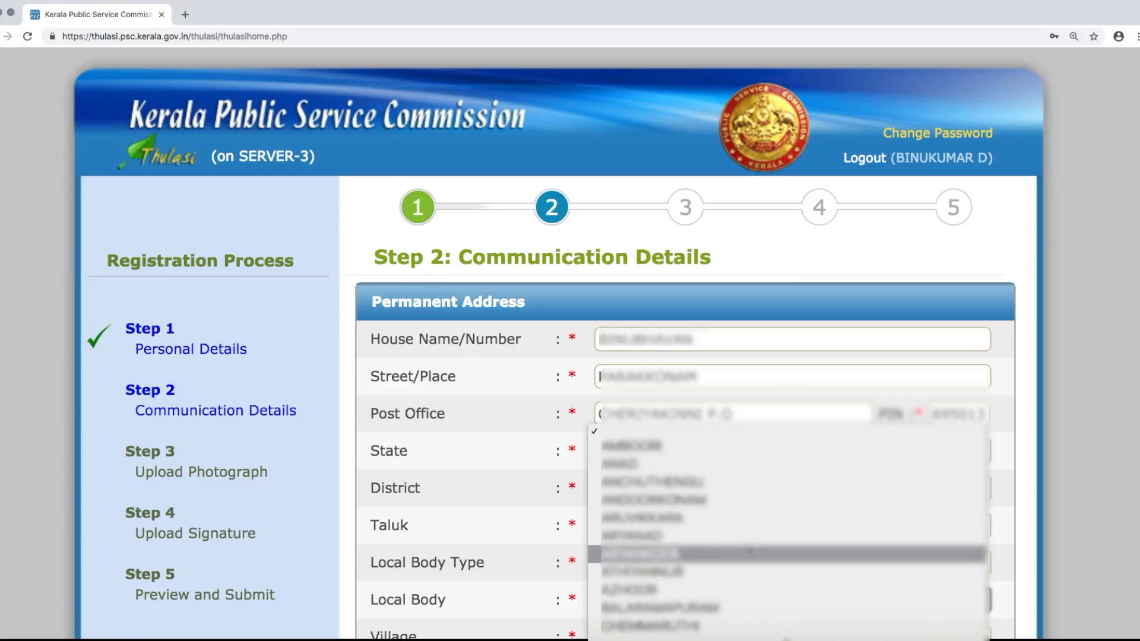
pyautogui.click(745, 523)
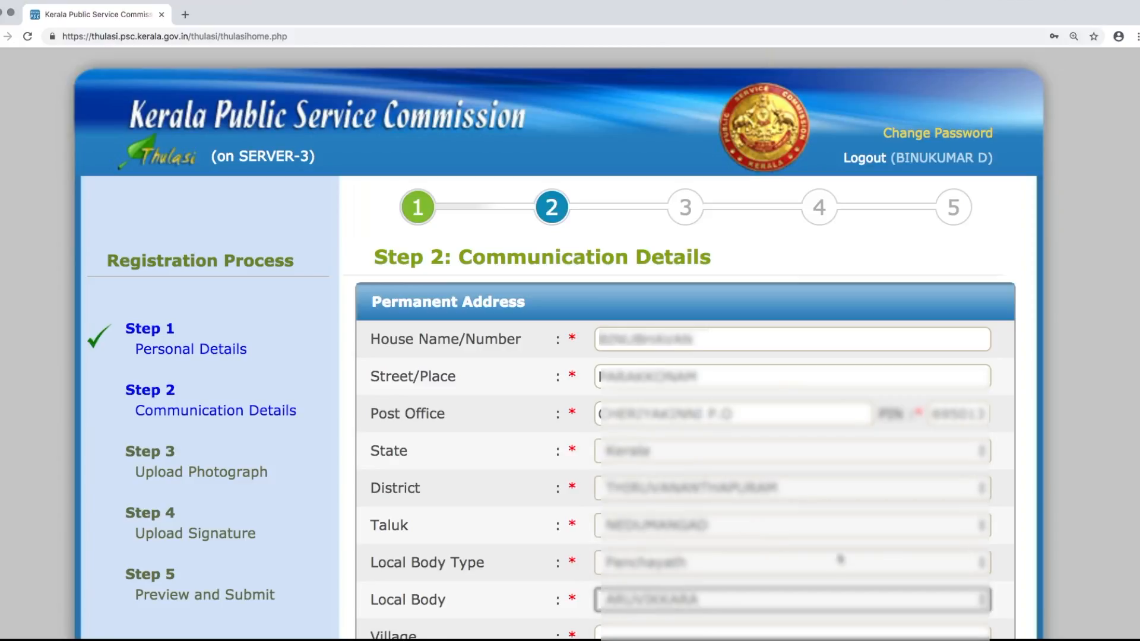
# Enter the village and mark the present address as same as the permanent address
pyautogui.press('Tab')
pyautogui.scroll(-8, 570, 345)
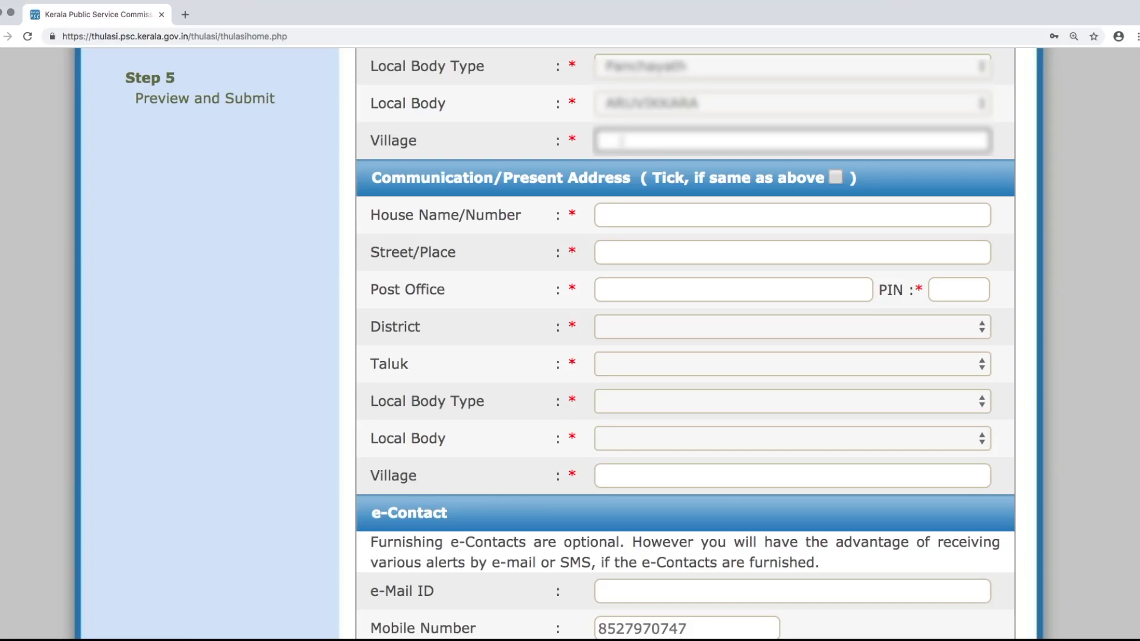
pyautogui.write('ARUVIKKARA')
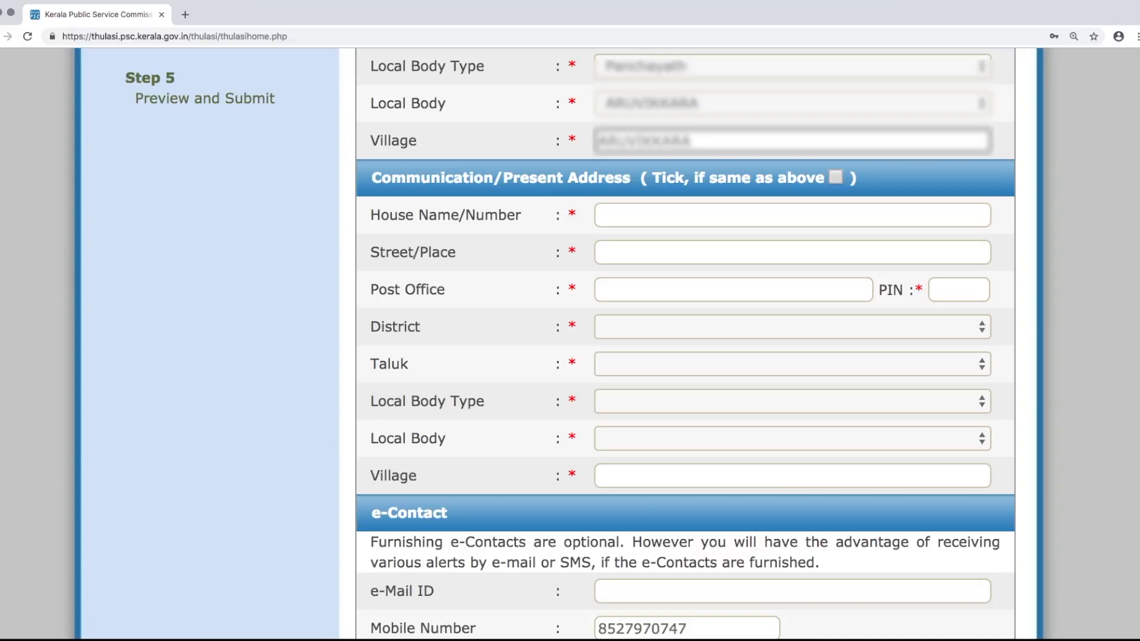
pyautogui.scroll(-3, 1074, 127)
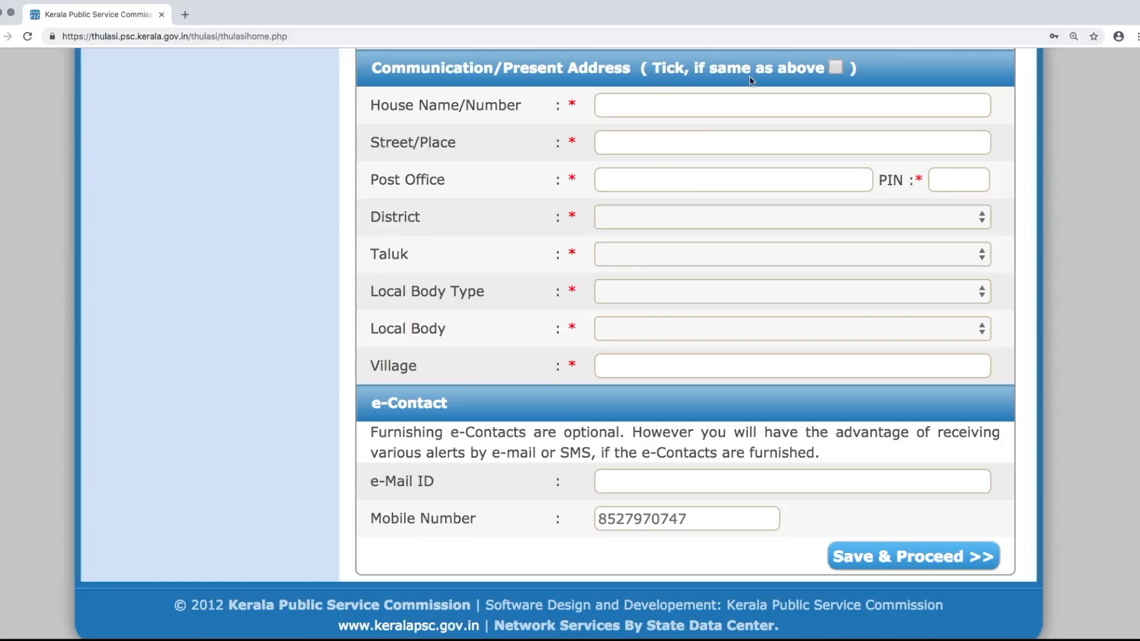
pyautogui.click(835, 69)
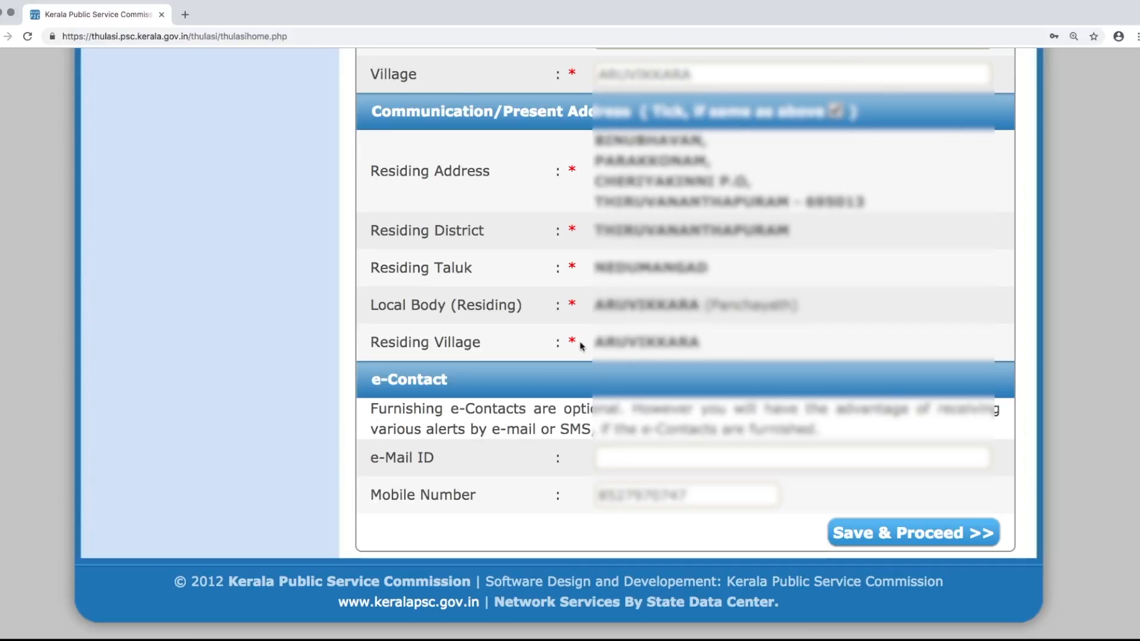
# Fill in the contact e-mail from the saved details and save communication details
pyautogui.click(619, 466)
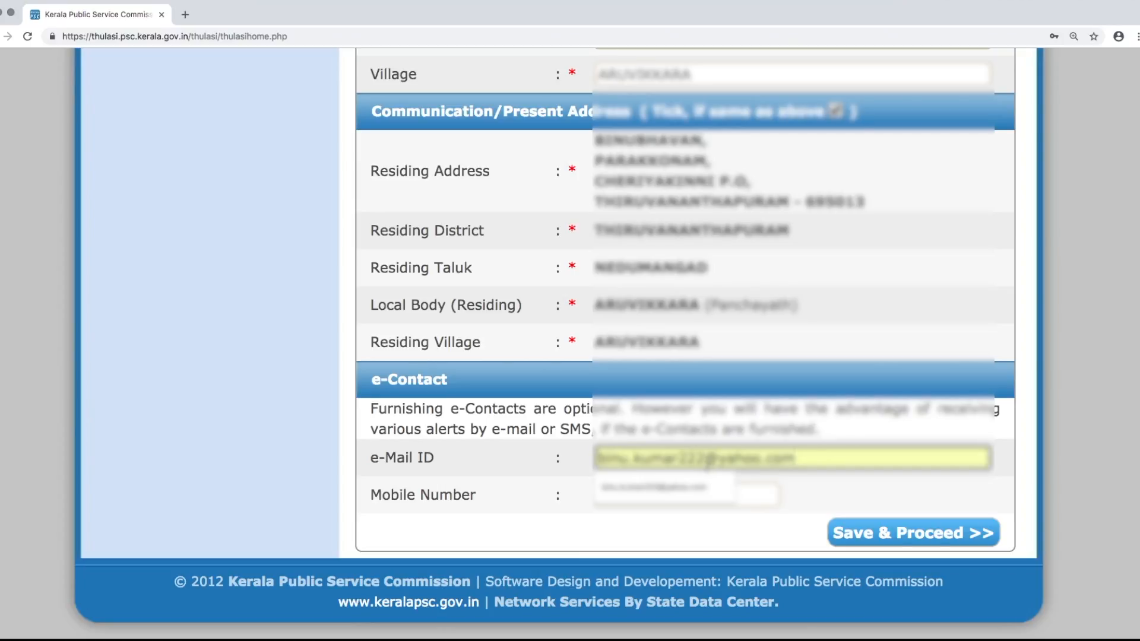
pyautogui.click(706, 471)
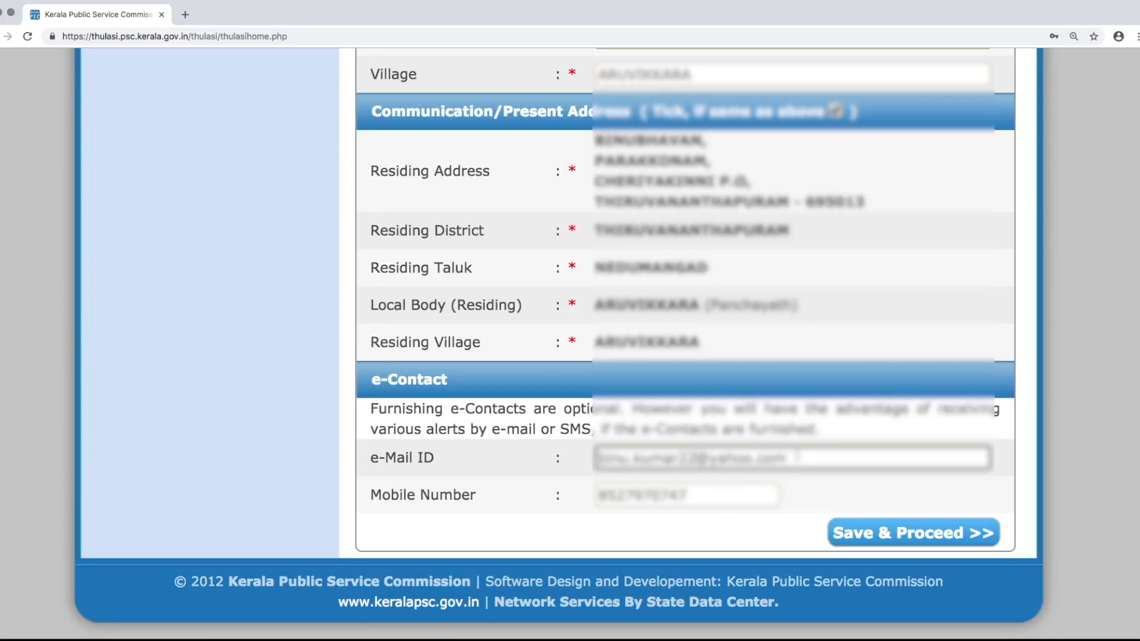
pyautogui.click(899, 533)
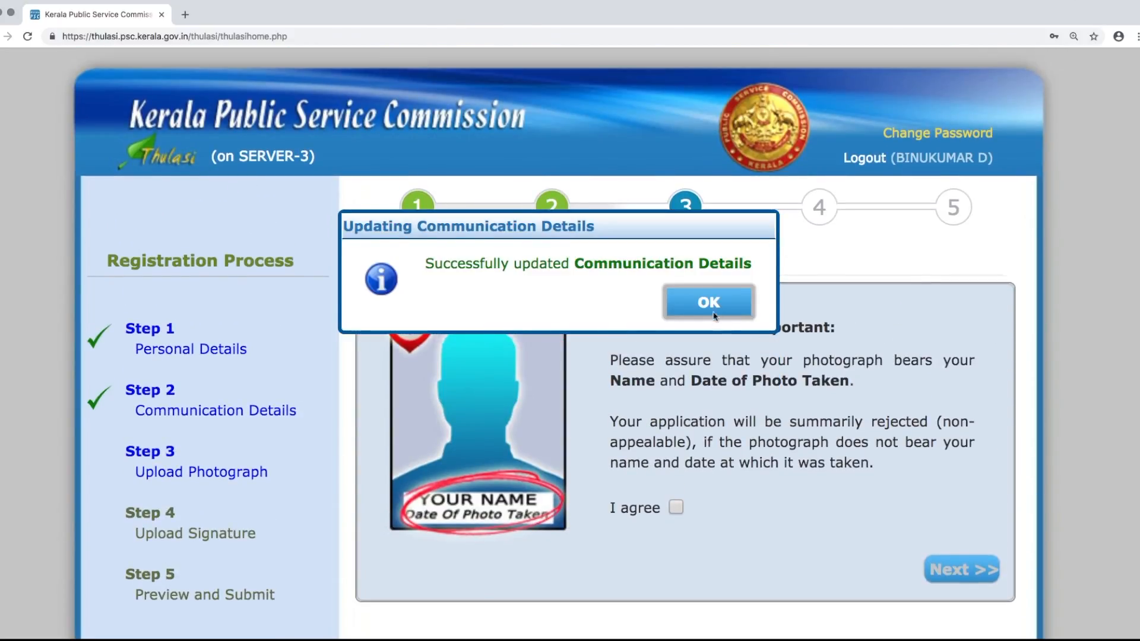
# Accept the photograph naming notice and bring up the photo upload field with its requirements
pyautogui.click(714, 302)
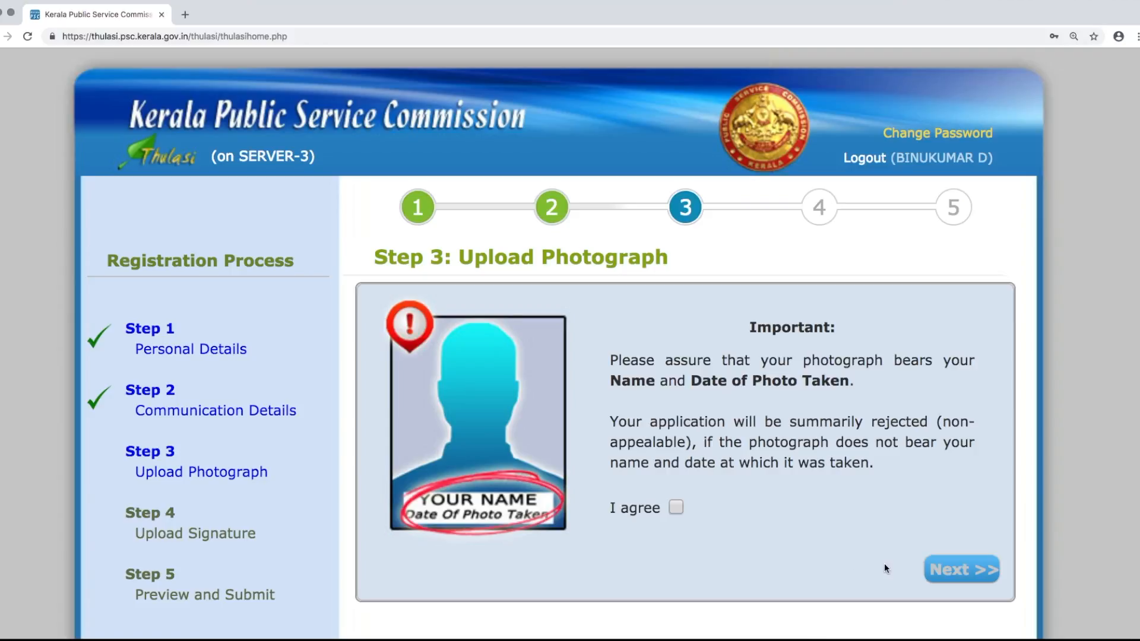
pyautogui.click(676, 508)
pyautogui.click(952, 577)
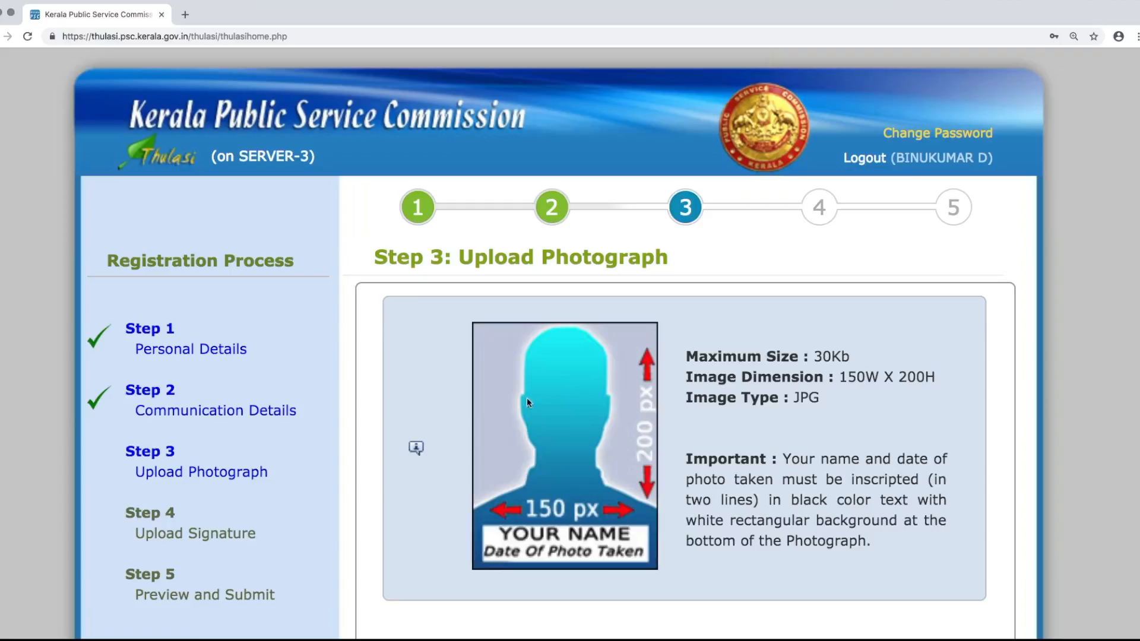
pyautogui.scroll(-1, 874, 464)
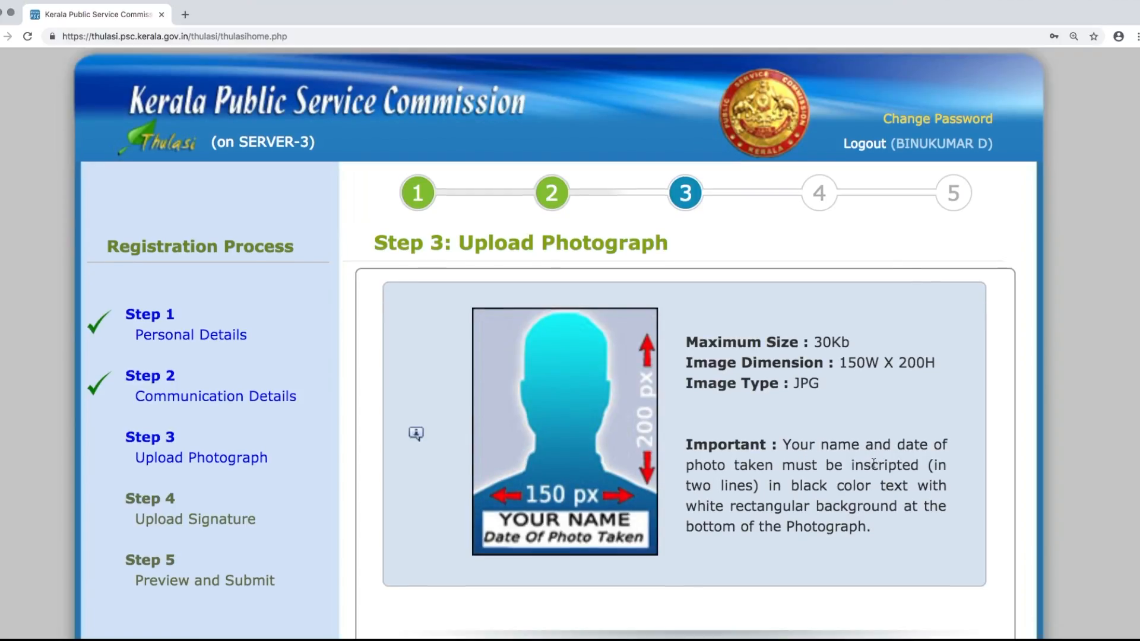
pyautogui.scroll(-10, 874, 463)
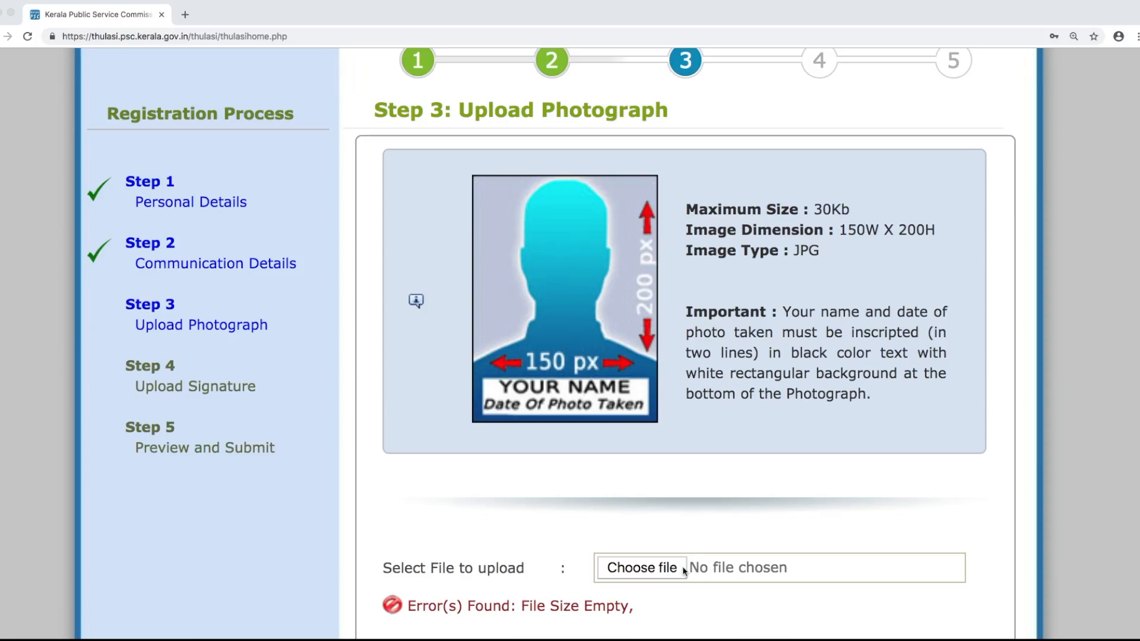
pyautogui.click(664, 569)
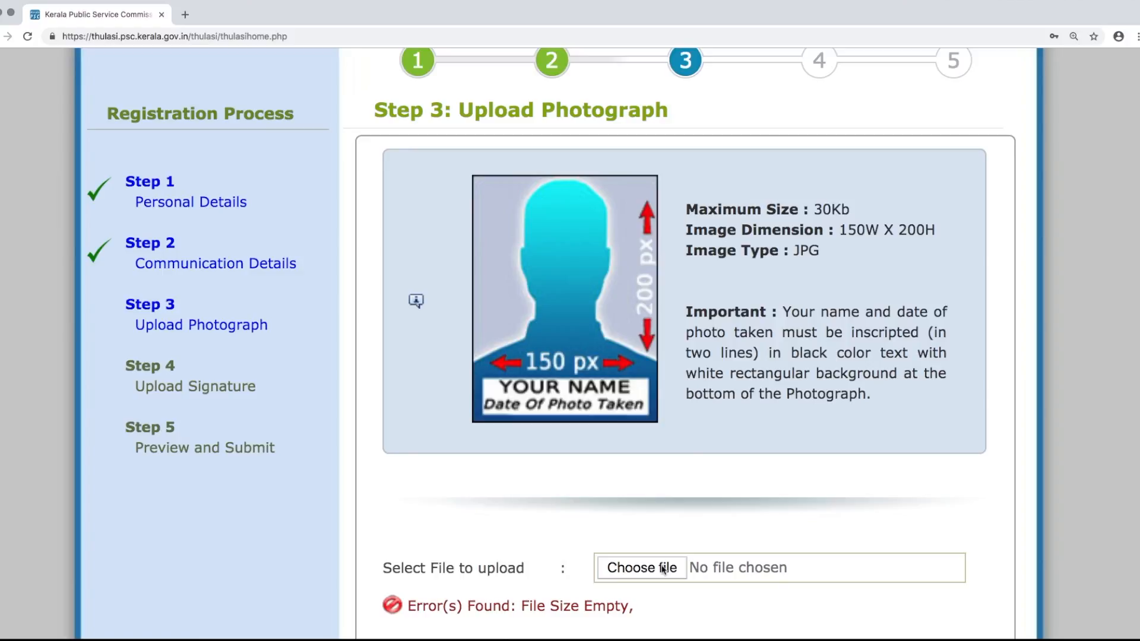
# Load the photograph file from the PSC DOCUMENTS folder for preview
pyautogui.click(667, 571)
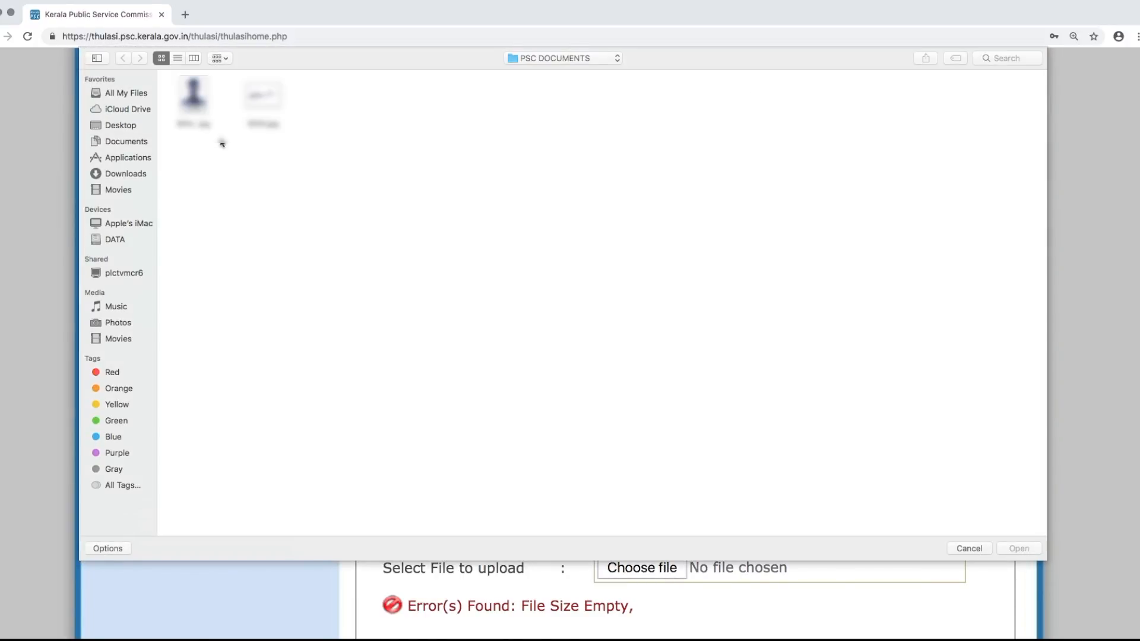
pyautogui.click(194, 113)
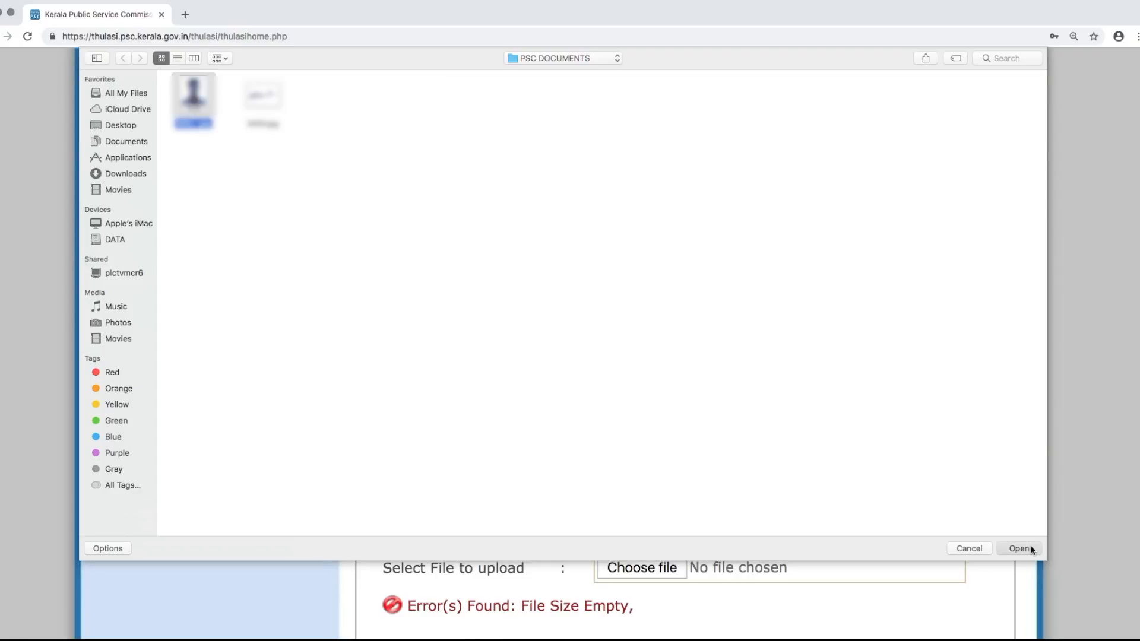
pyautogui.click(1031, 548)
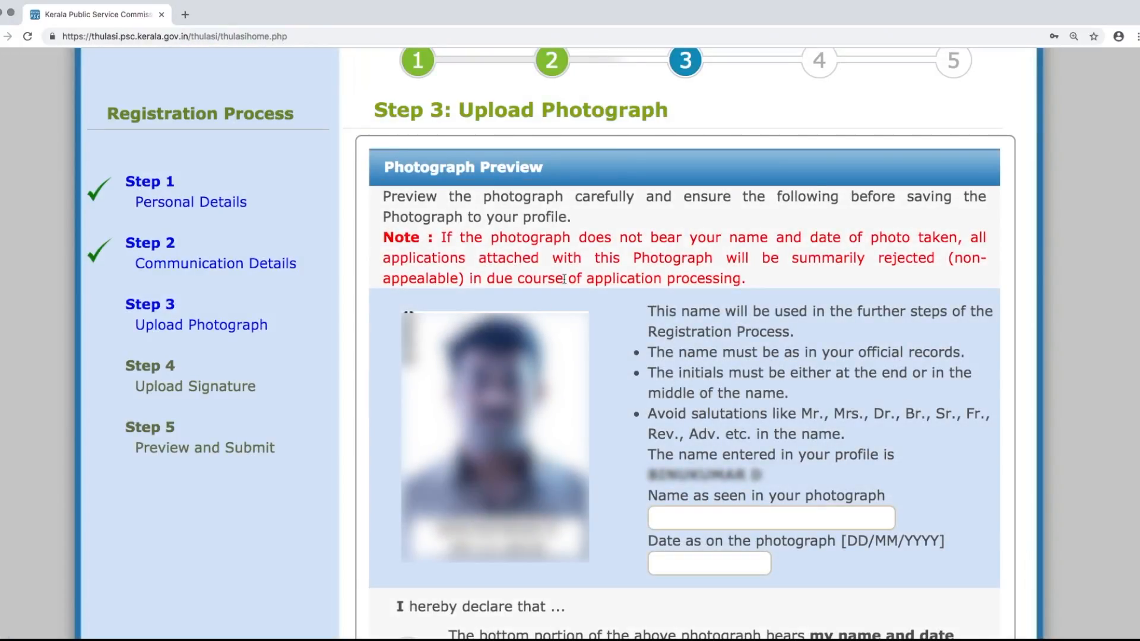
pyautogui.scroll(-3, 564, 278)
# Enter the name shown on the photo and photo date 09/11/2018
pyautogui.click(722, 384)
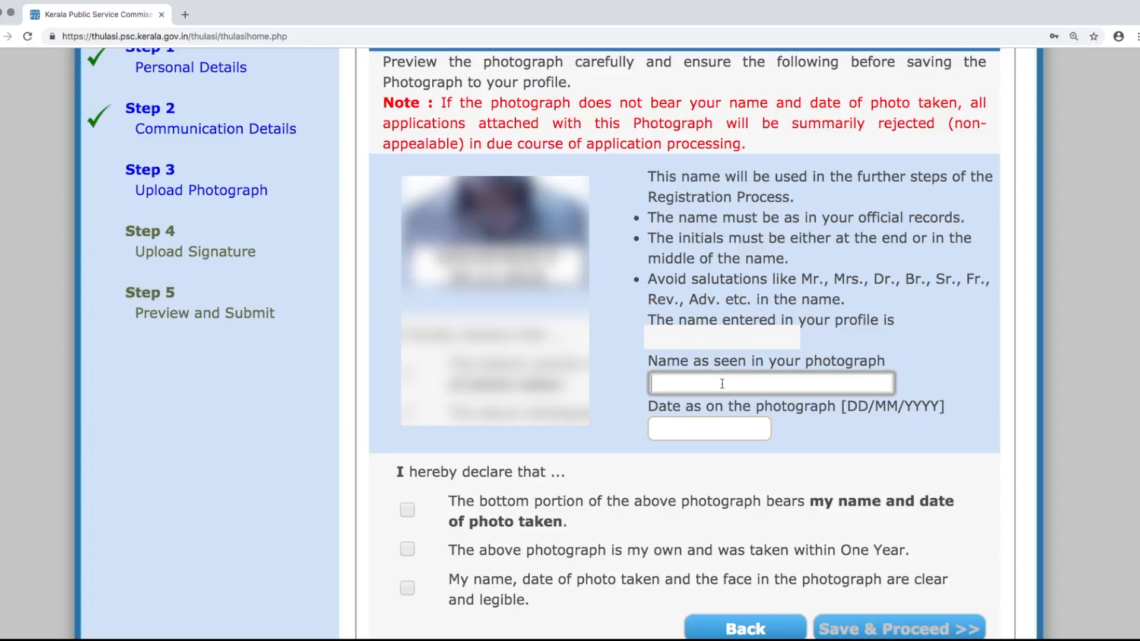
pyautogui.write('[blurred]')
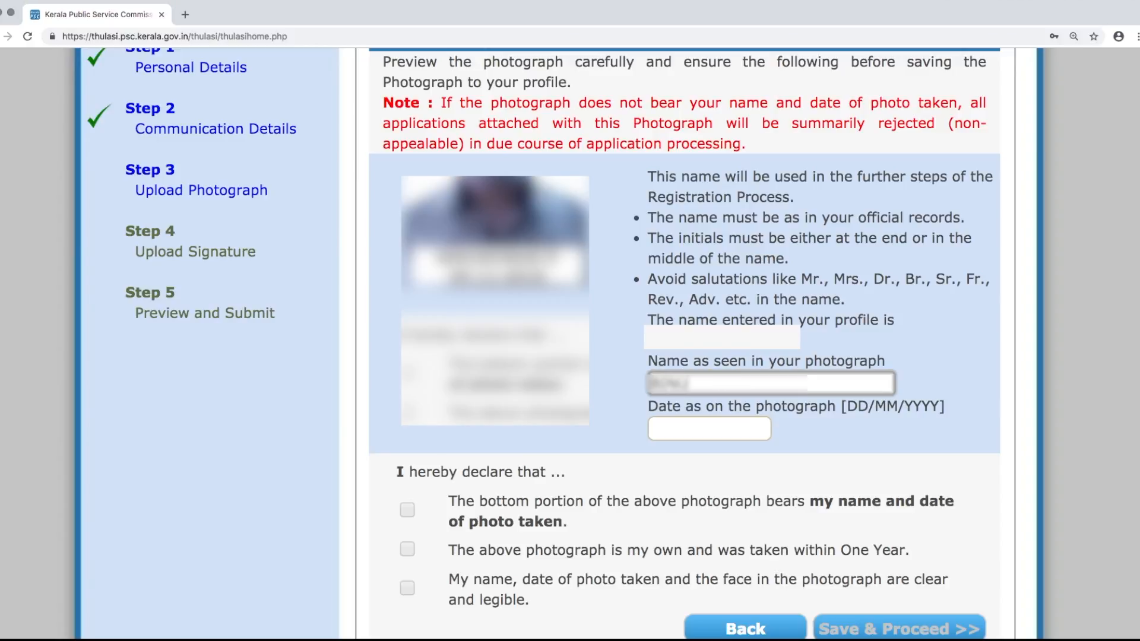
pyautogui.write('AR S')
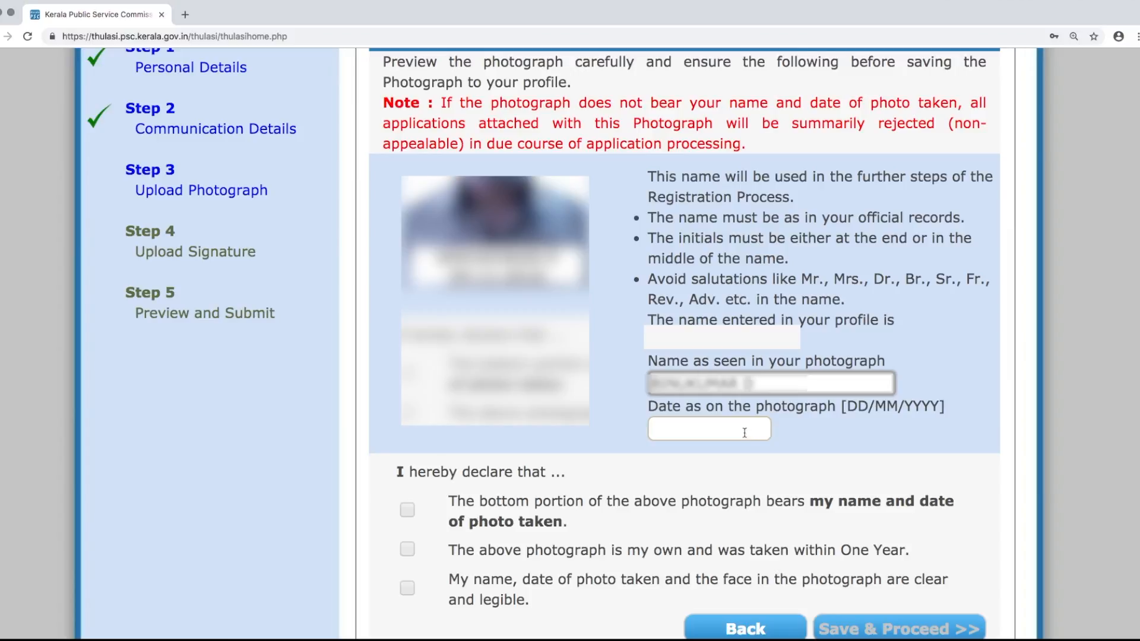
pyautogui.click(742, 430)
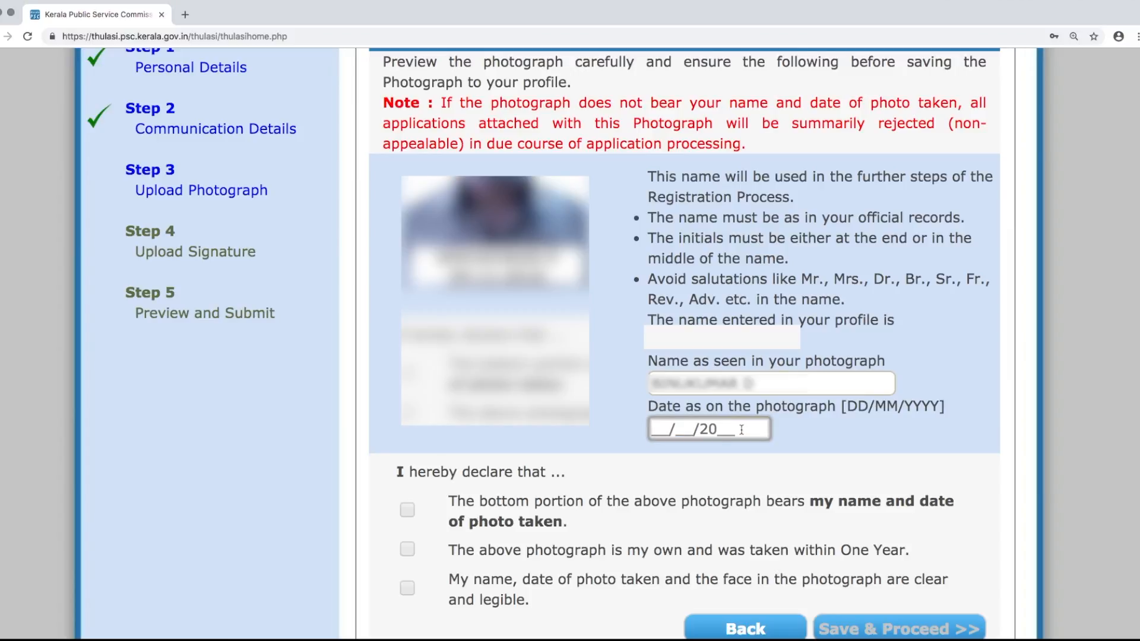
pyautogui.write('09/11/2018')
pyautogui.scroll(-3, 369, 386)
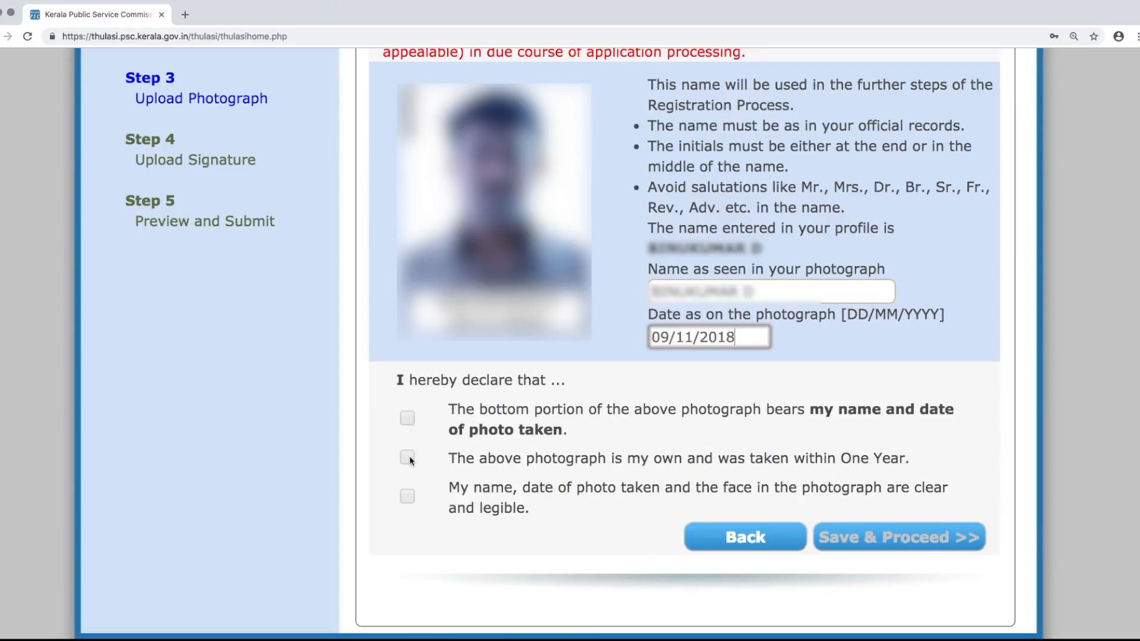
pyautogui.click(780, 356)
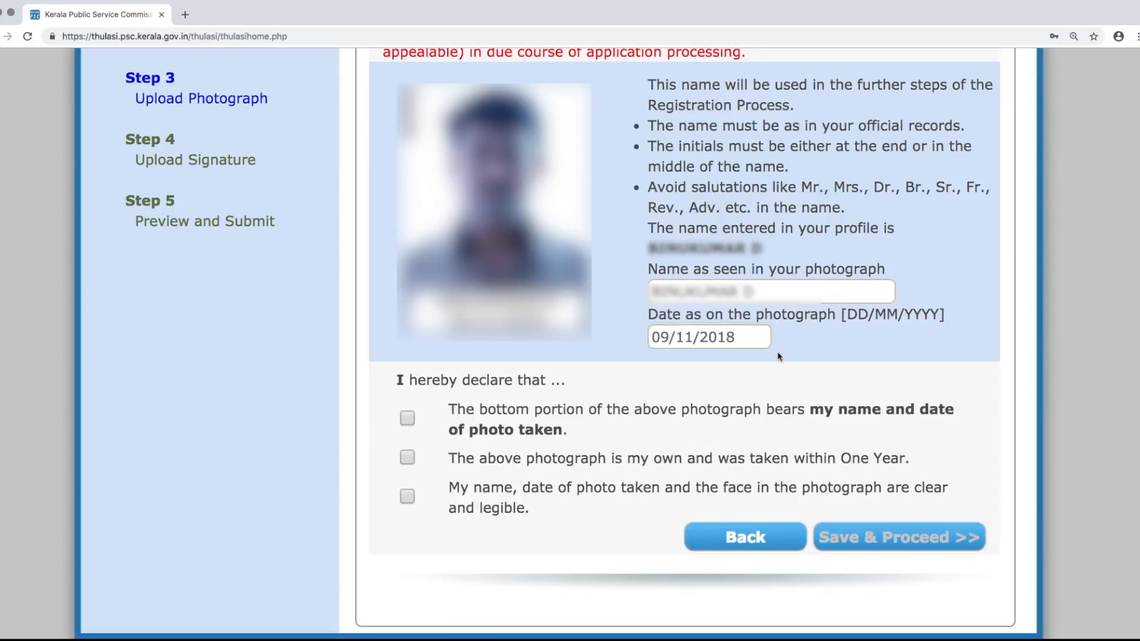
# Tick all three photo declarations, save the photograph, and confirm the name and date
pyautogui.click(408, 419)
pyautogui.click(408, 458)
pyautogui.click(408, 495)
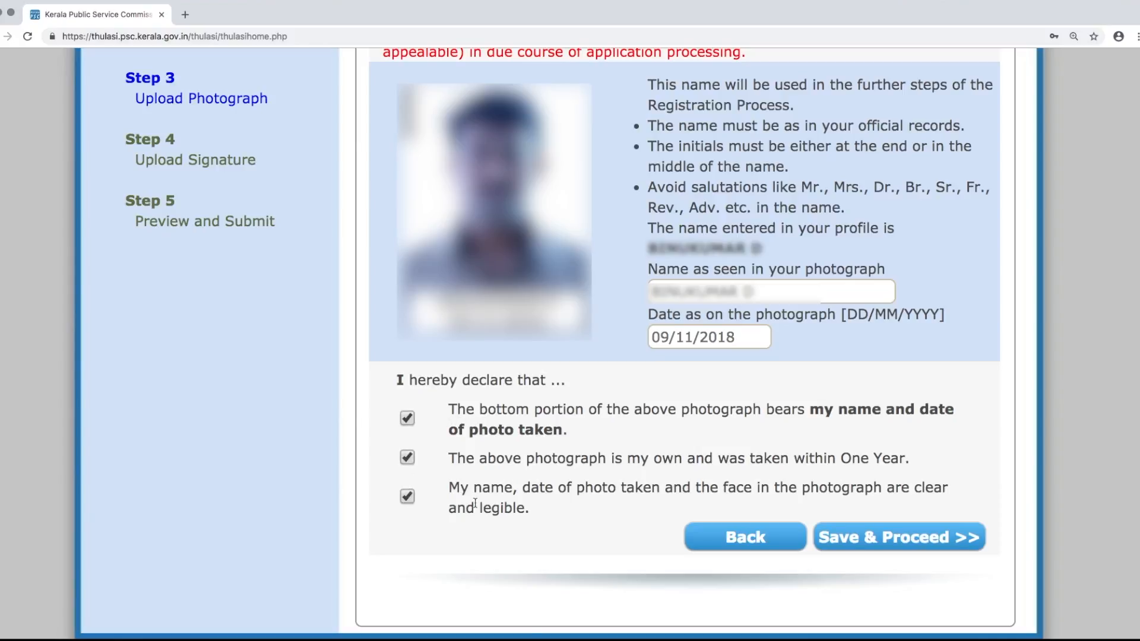
pyautogui.click(862, 538)
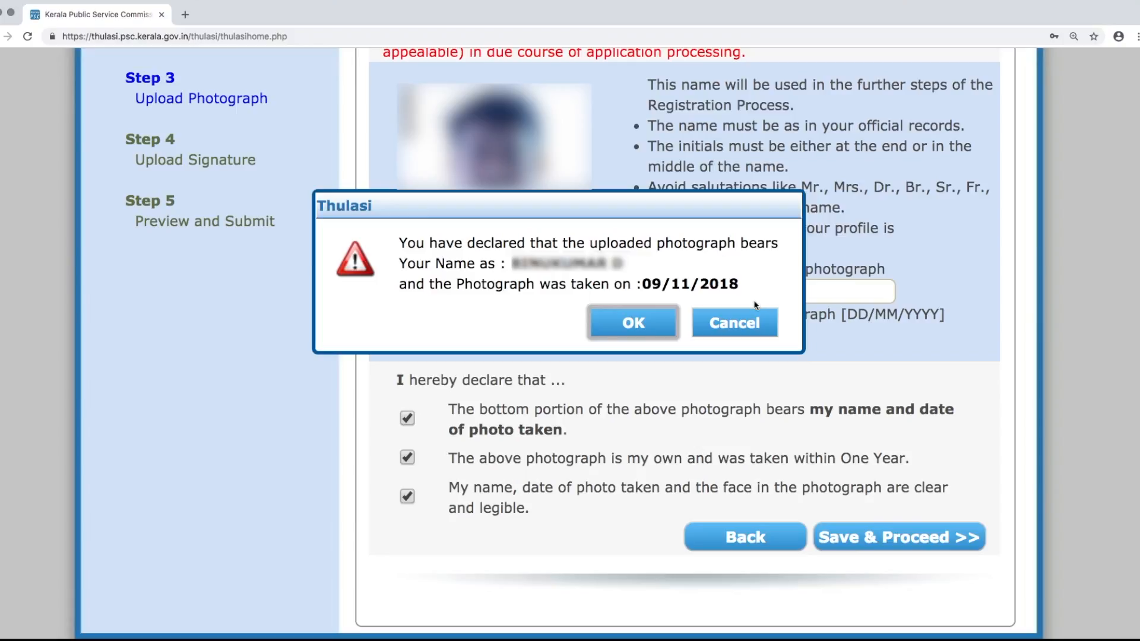
pyautogui.click(664, 320)
pyautogui.scroll(2, 653, 325)
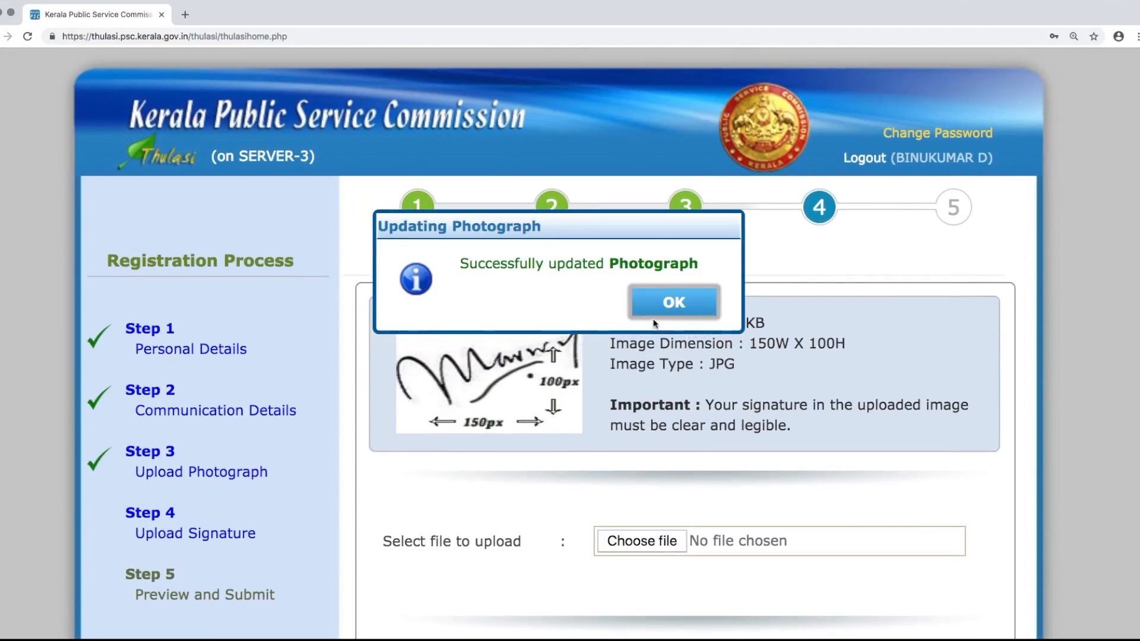
# Upload the signature image from the PSC DOCUMENTS folder
pyautogui.click(671, 304)
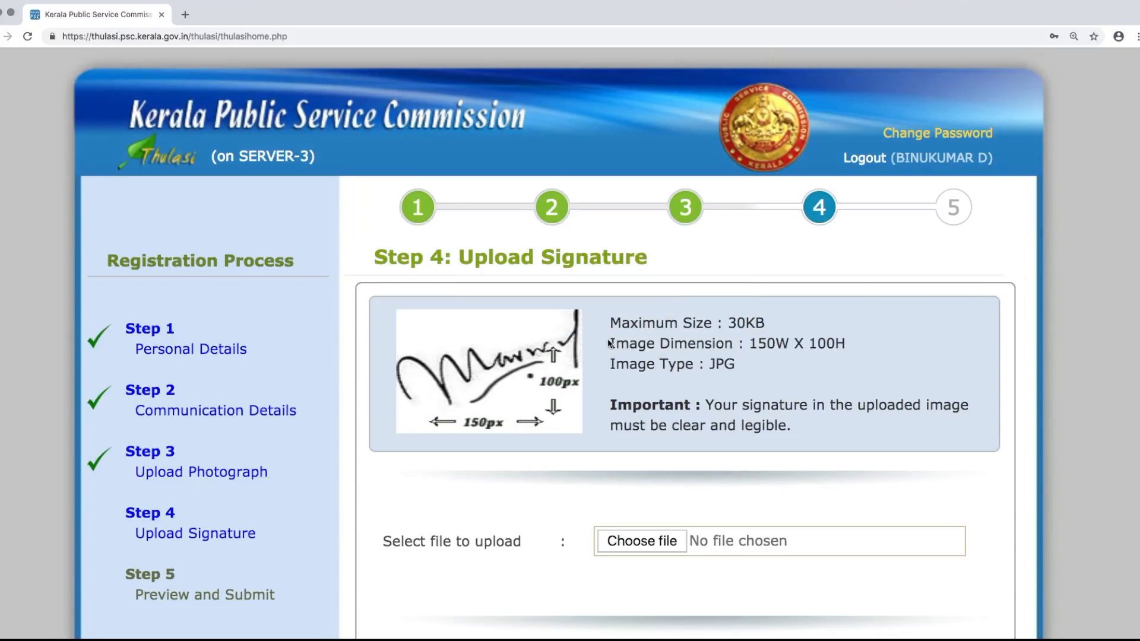
pyautogui.click(651, 544)
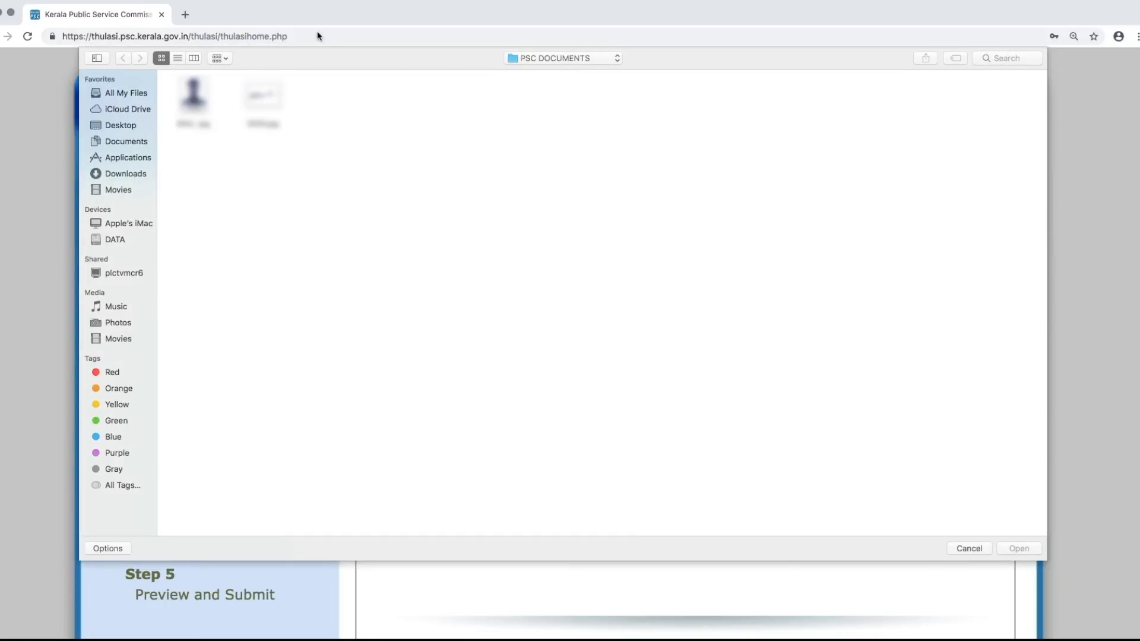
pyautogui.click(265, 104)
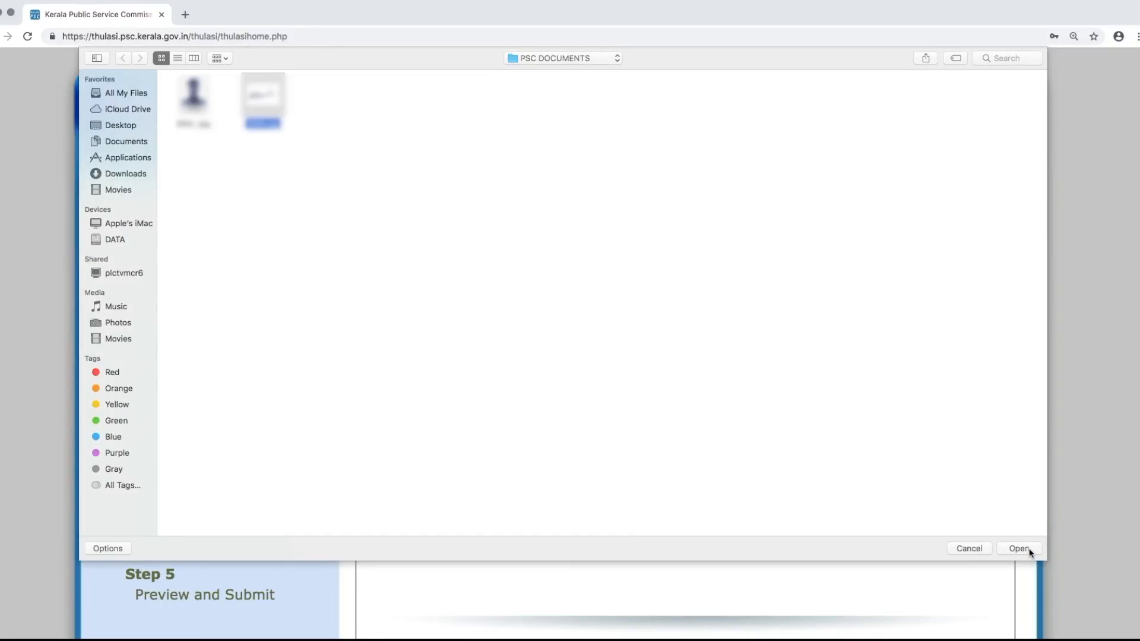
pyautogui.click(1019, 548)
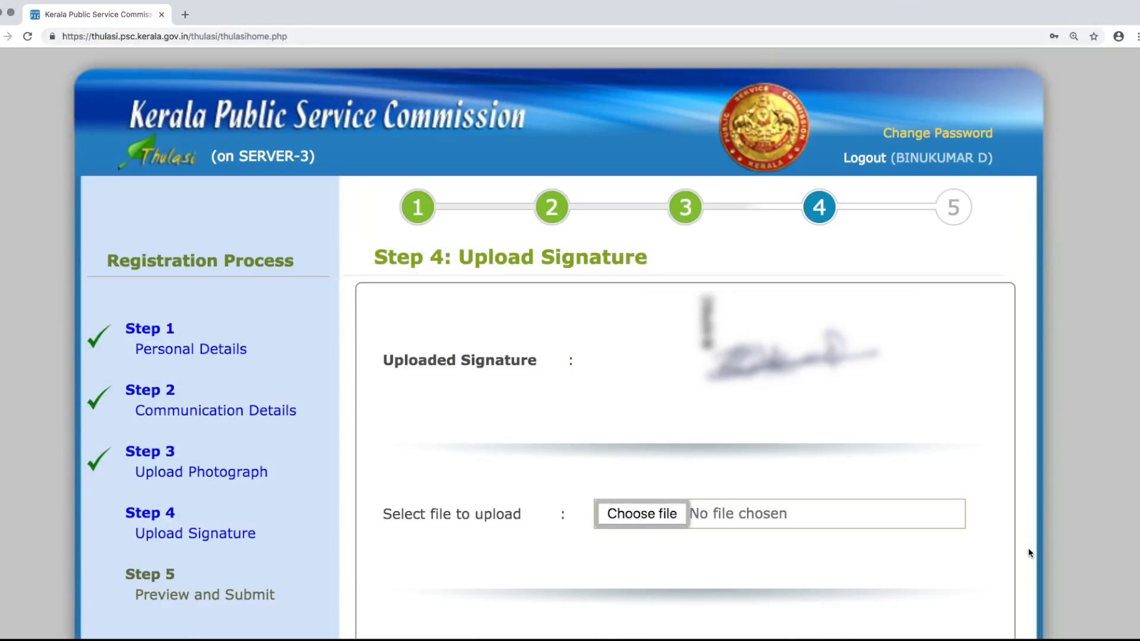
# Confirm the signature is your own and legible, then save and proceed to the preview
pyautogui.scroll(-3, 1019, 556)
pyautogui.click(393, 541)
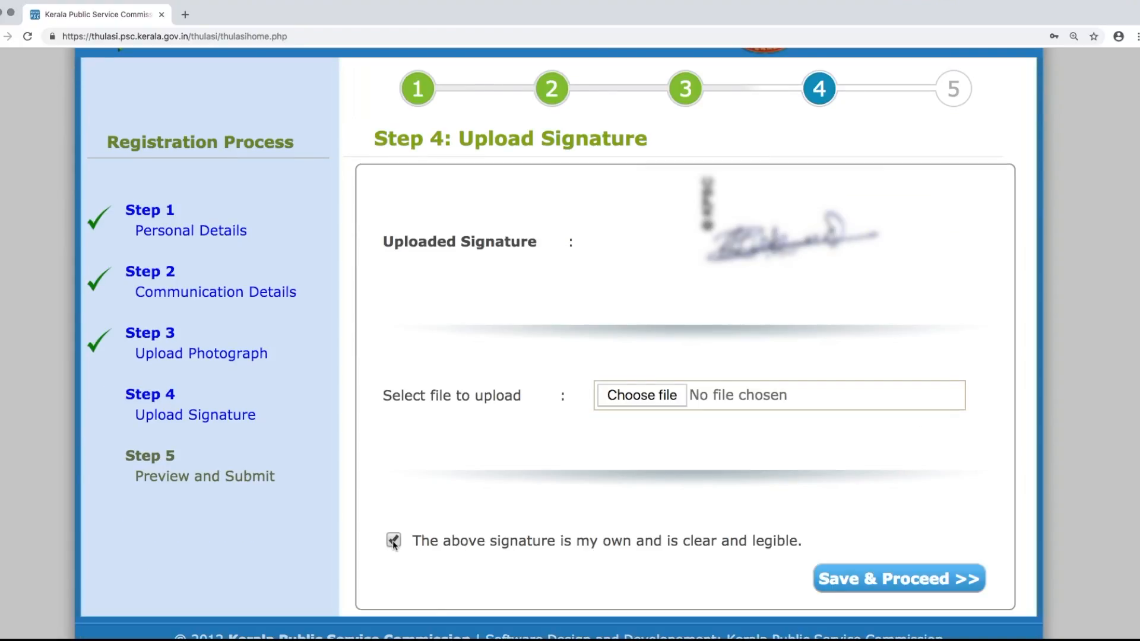
pyautogui.click(851, 581)
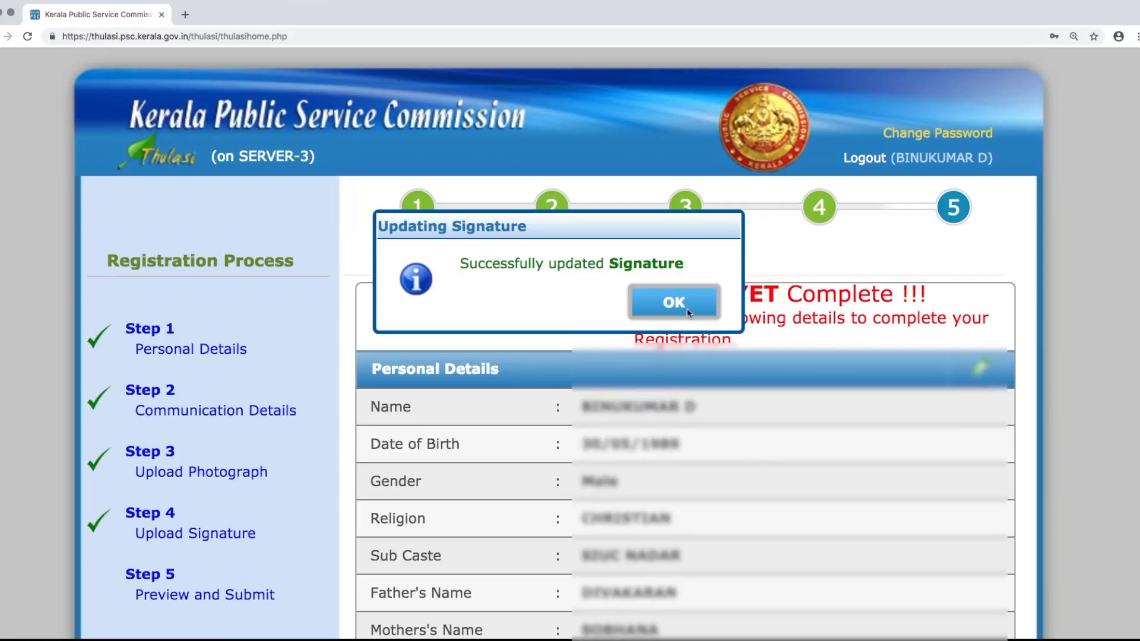
# Review the Step 5 preview, agree to the declaration, and open Print Registration Details
pyautogui.click(673, 306)
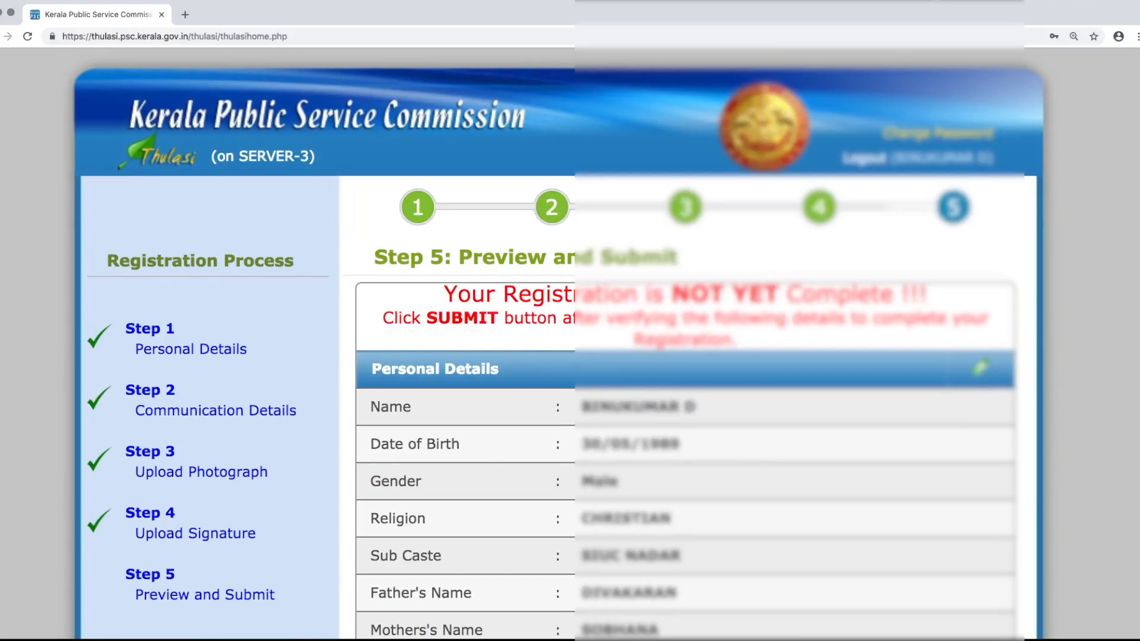
pyautogui.scroll(-2, 557, 344)
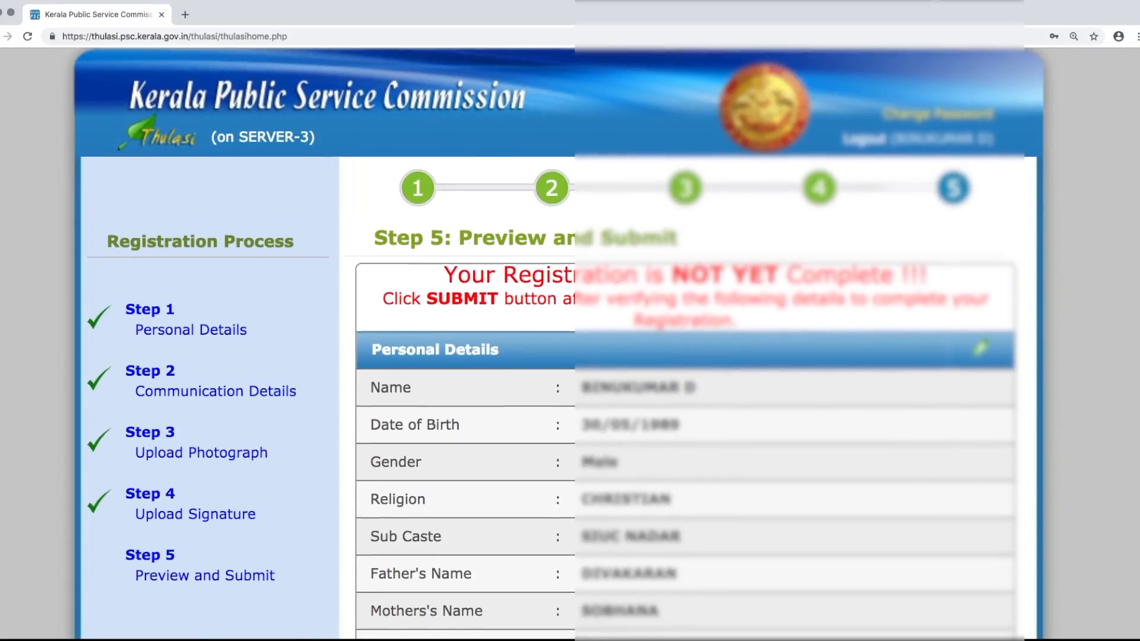
pyautogui.scroll(-3, 556, 343)
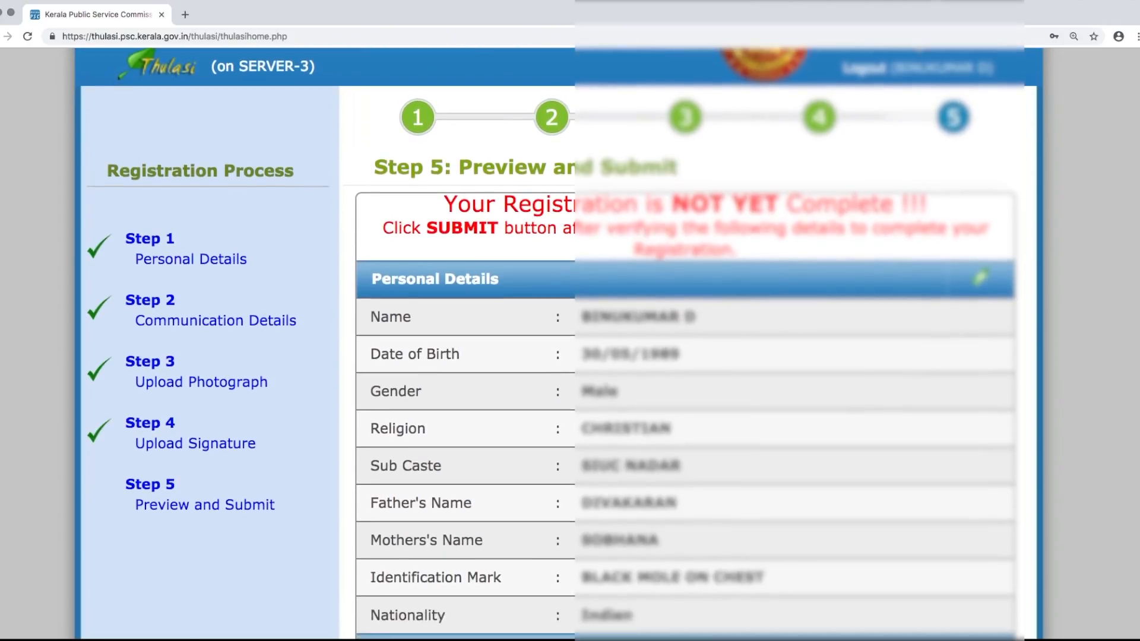
pyautogui.scroll(-5, 556, 344)
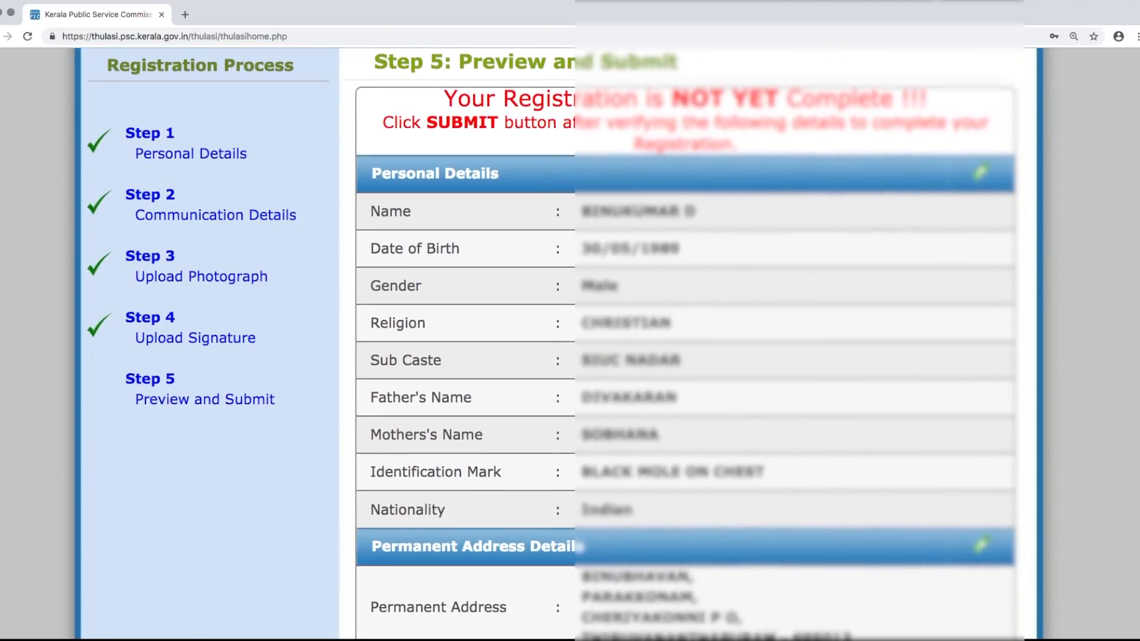
pyautogui.scroll(-6, 1136, 190)
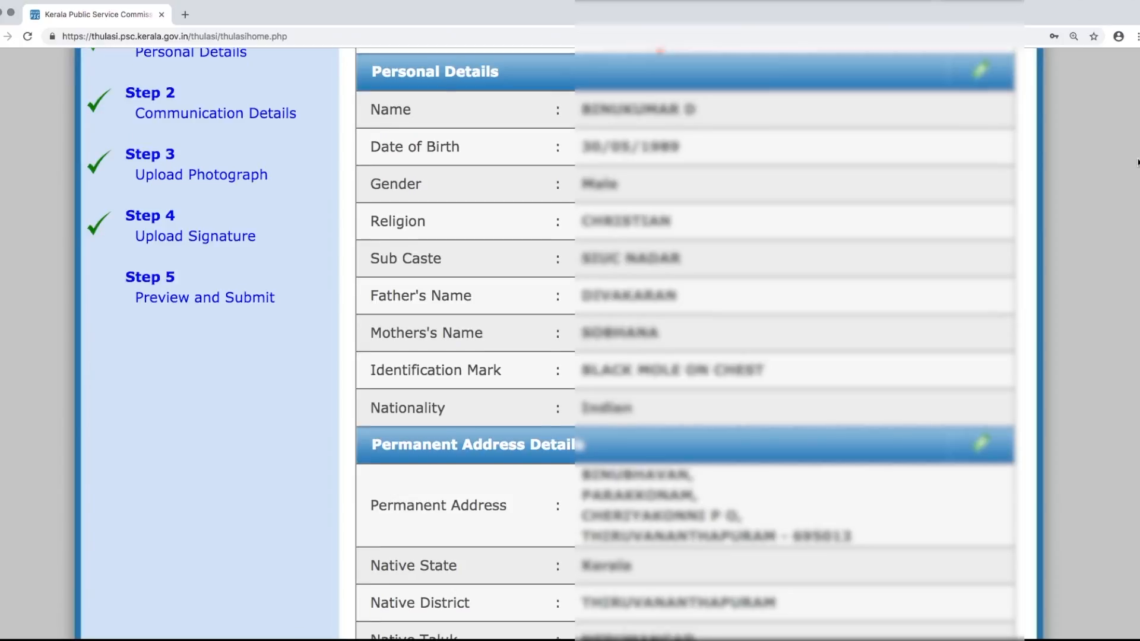
pyautogui.scroll(-7, 1135, 190)
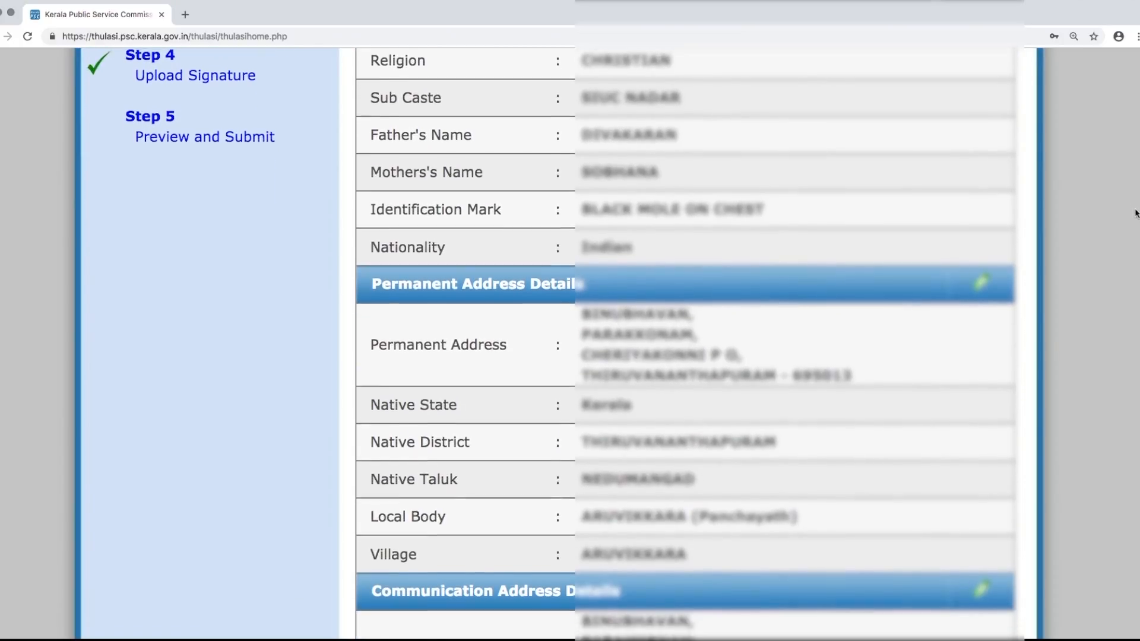
pyautogui.scroll(-6, 1138, 245)
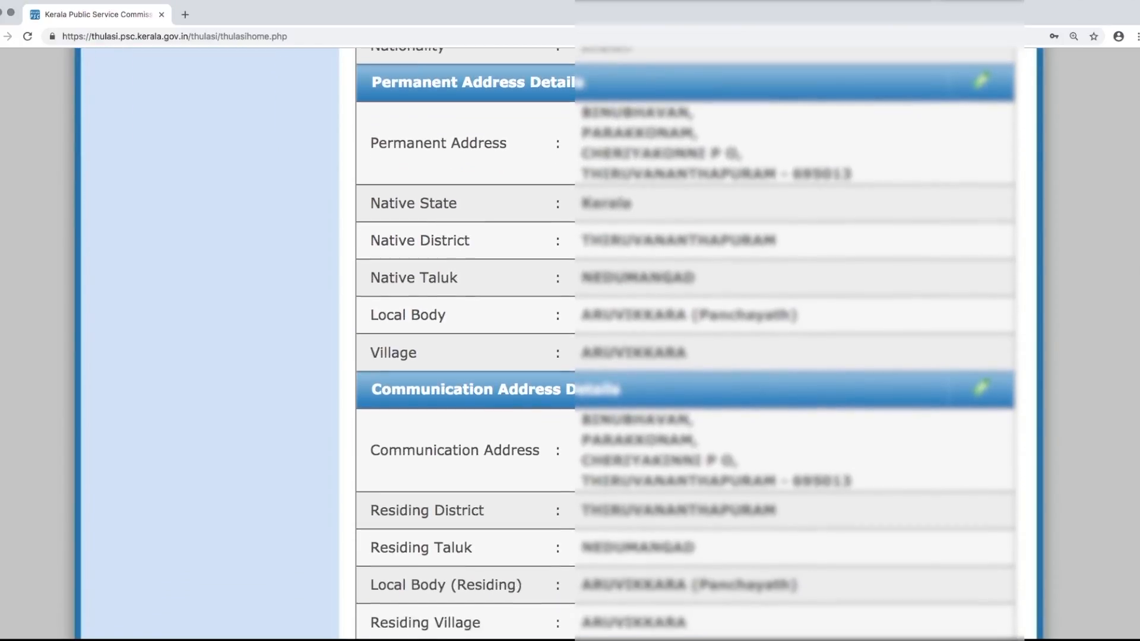
pyautogui.scroll(-10, 688, 345)
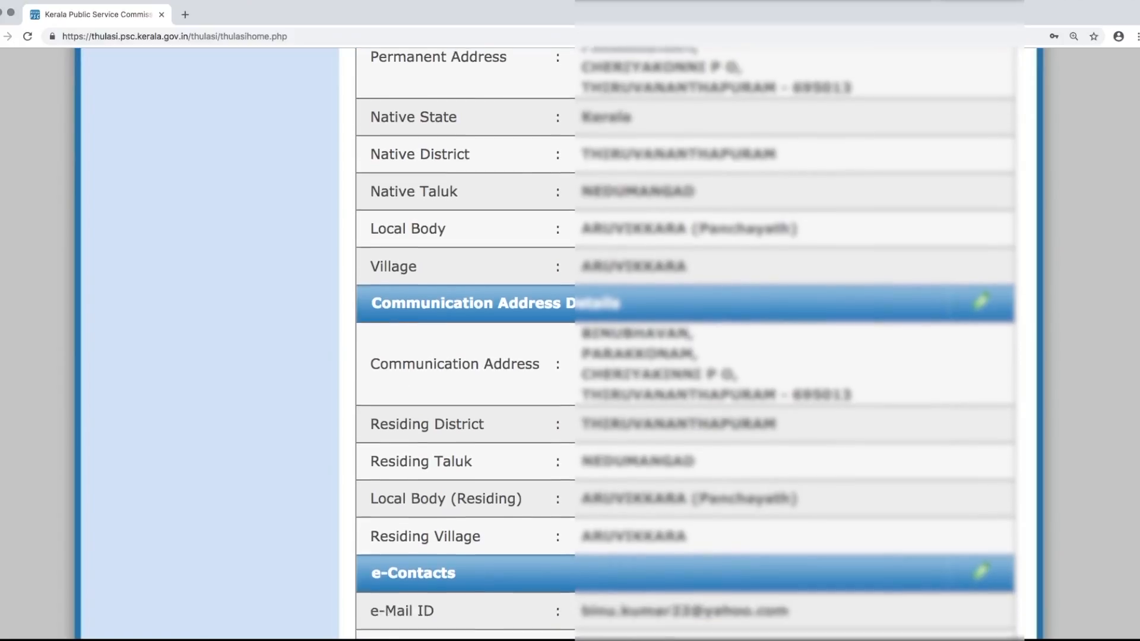
pyautogui.scroll(-7, 688, 344)
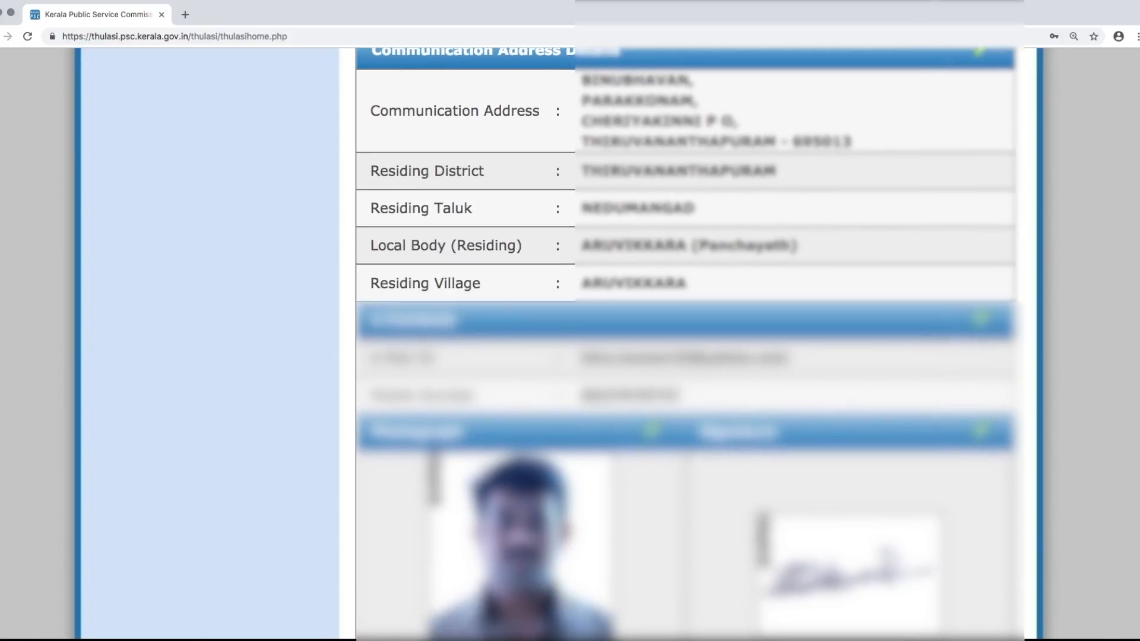
pyautogui.scroll(-6, 687, 344)
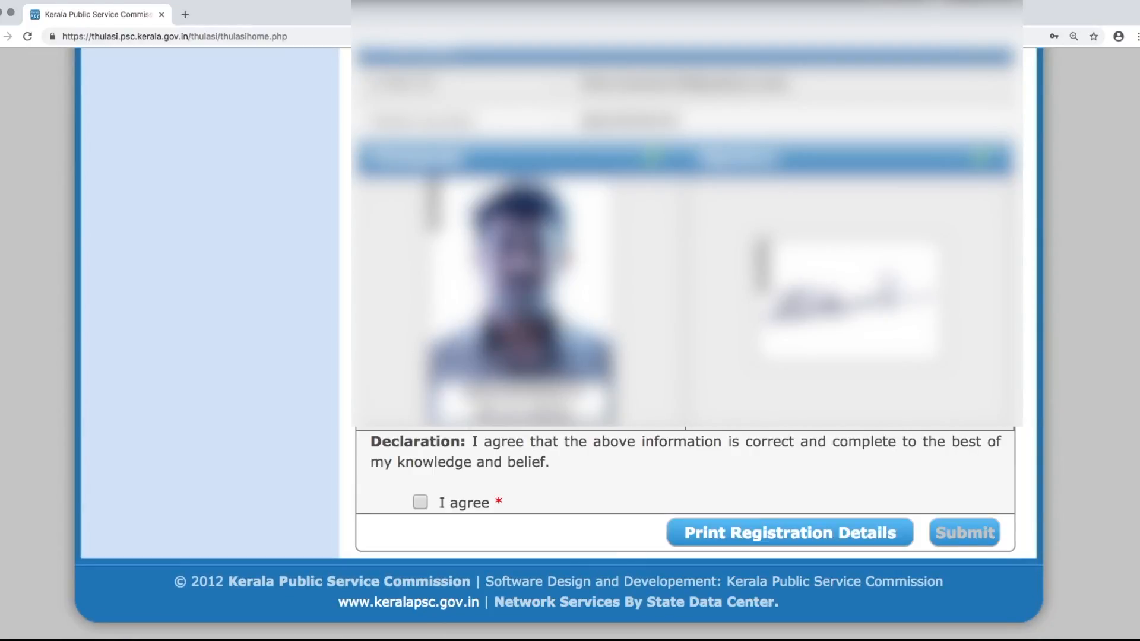
pyautogui.click(421, 502)
pyautogui.click(742, 542)
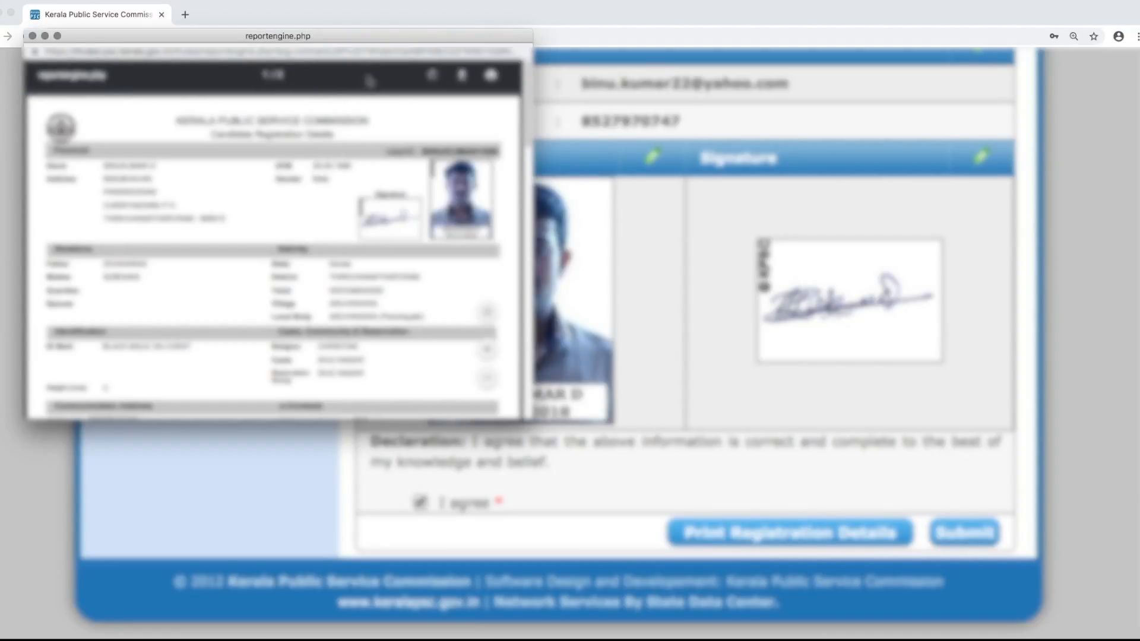
# Download the registration report as RCMain.pdf to a chosen folder and close the report window
pyautogui.moveTo(531, 420); pyautogui.dragTo(1025, 639)
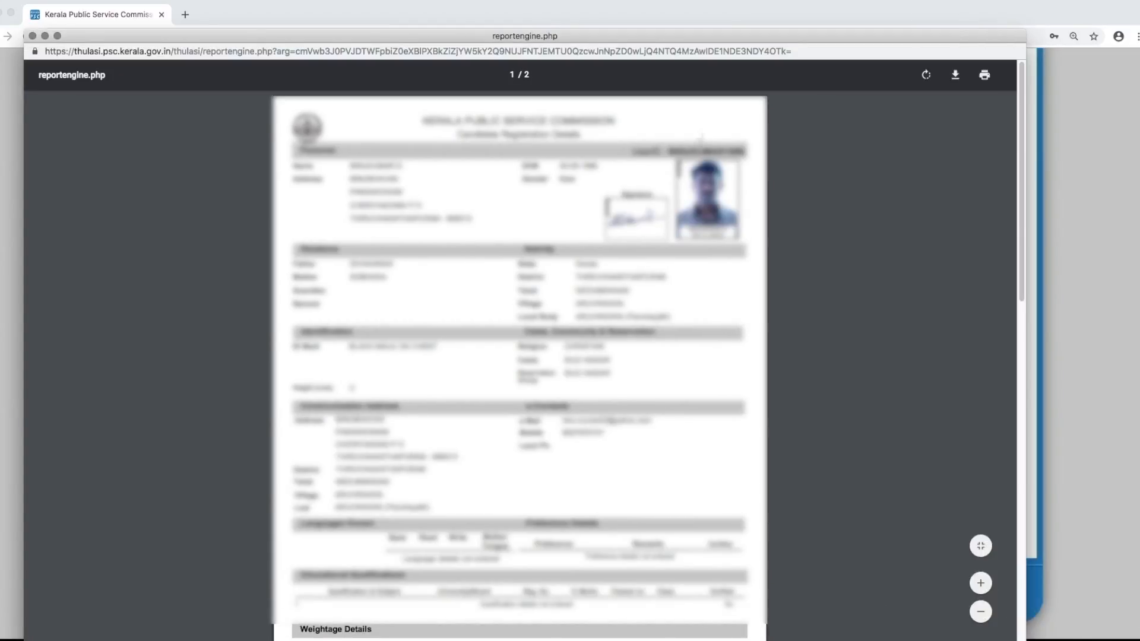
pyautogui.click(955, 76)
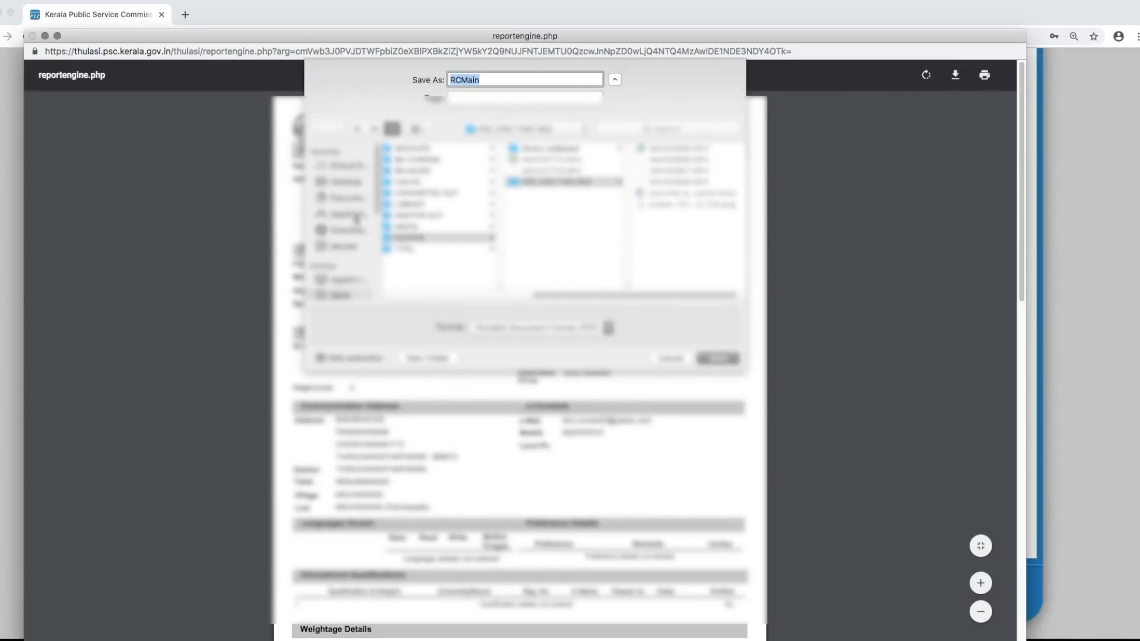
pyautogui.click(348, 186)
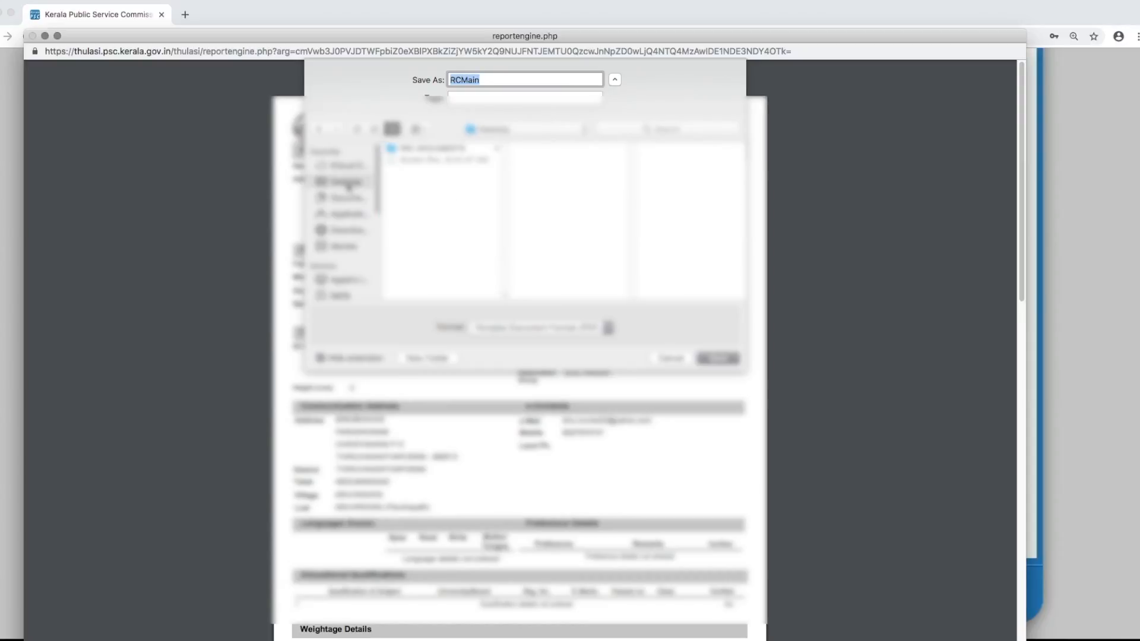
pyautogui.click(458, 149)
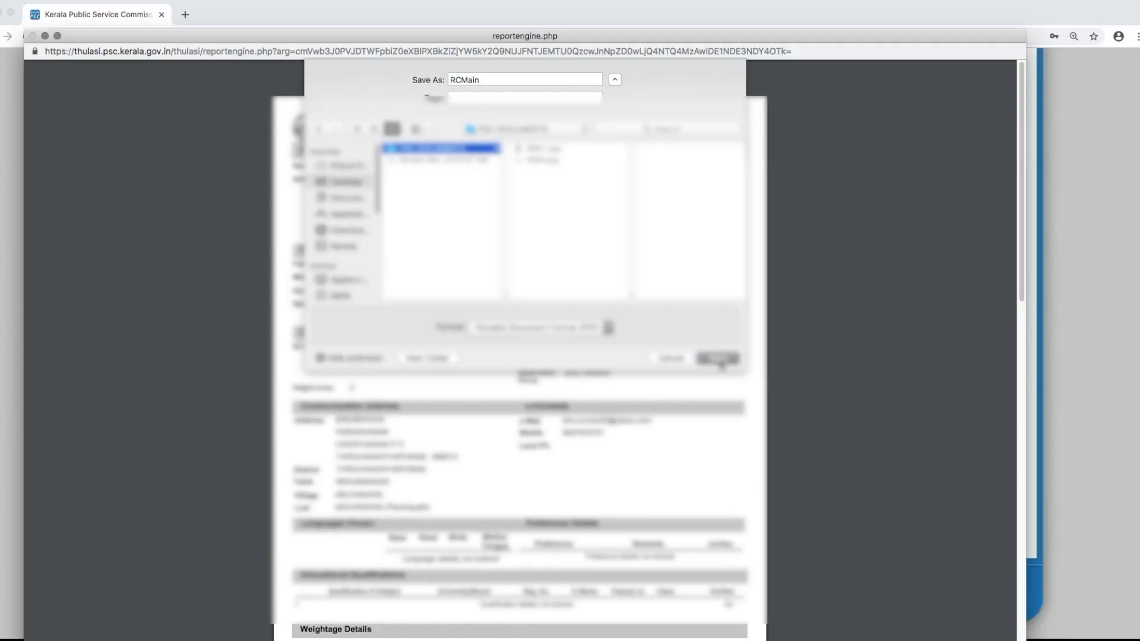
pyautogui.click(719, 360)
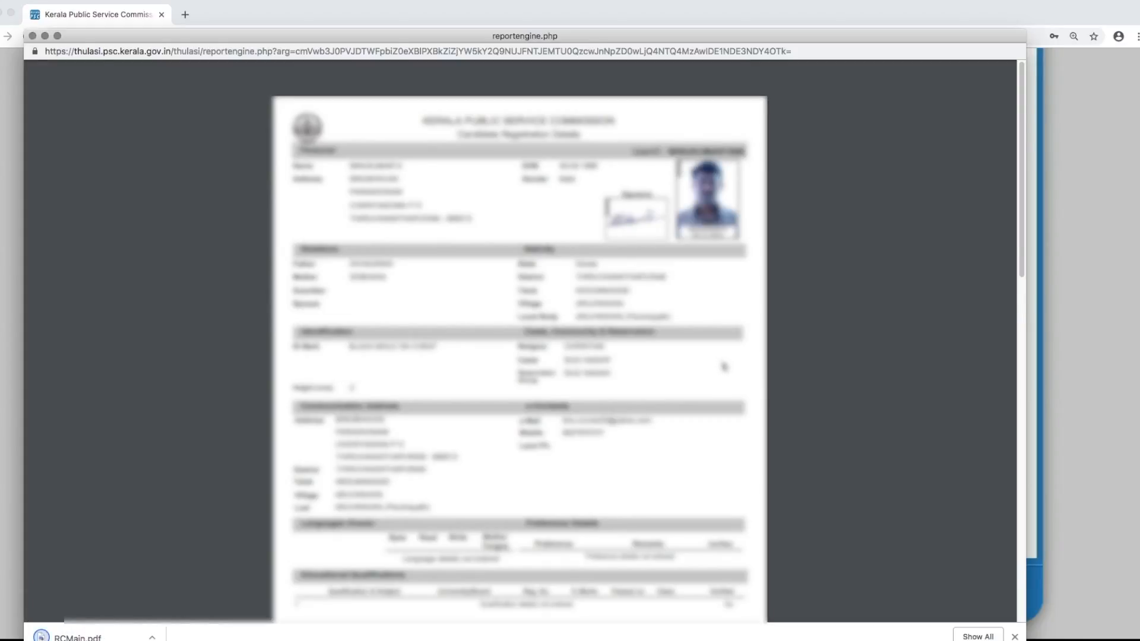
pyautogui.click(33, 37)
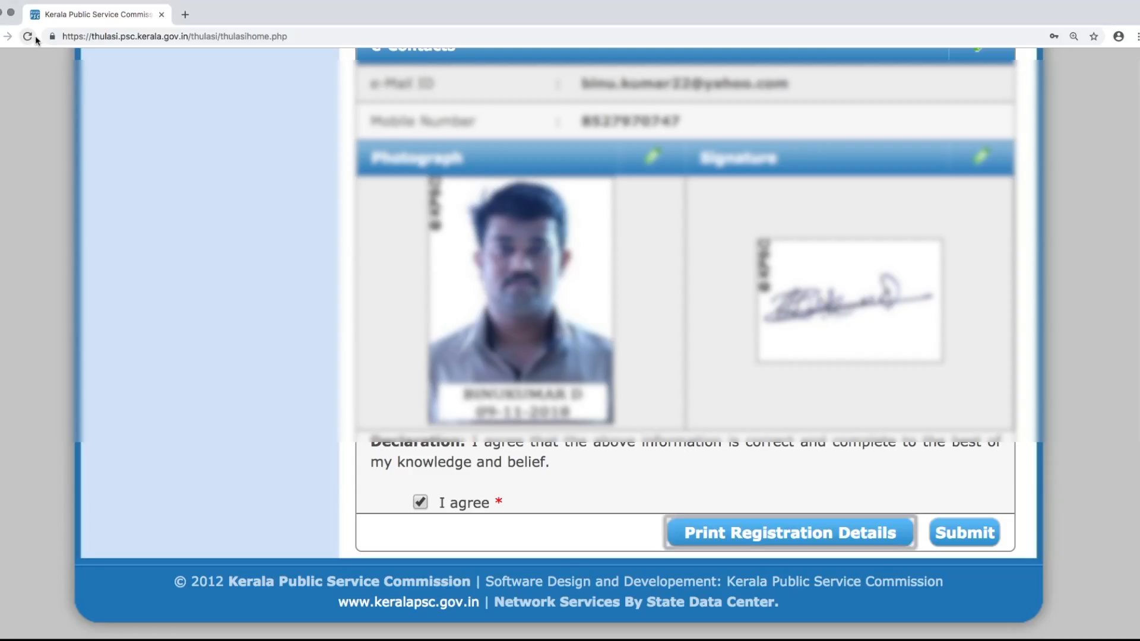
# Submit the one-time registration, log in to Thulasi, and start a new Educational Qualification entry
pyautogui.click(970, 535)
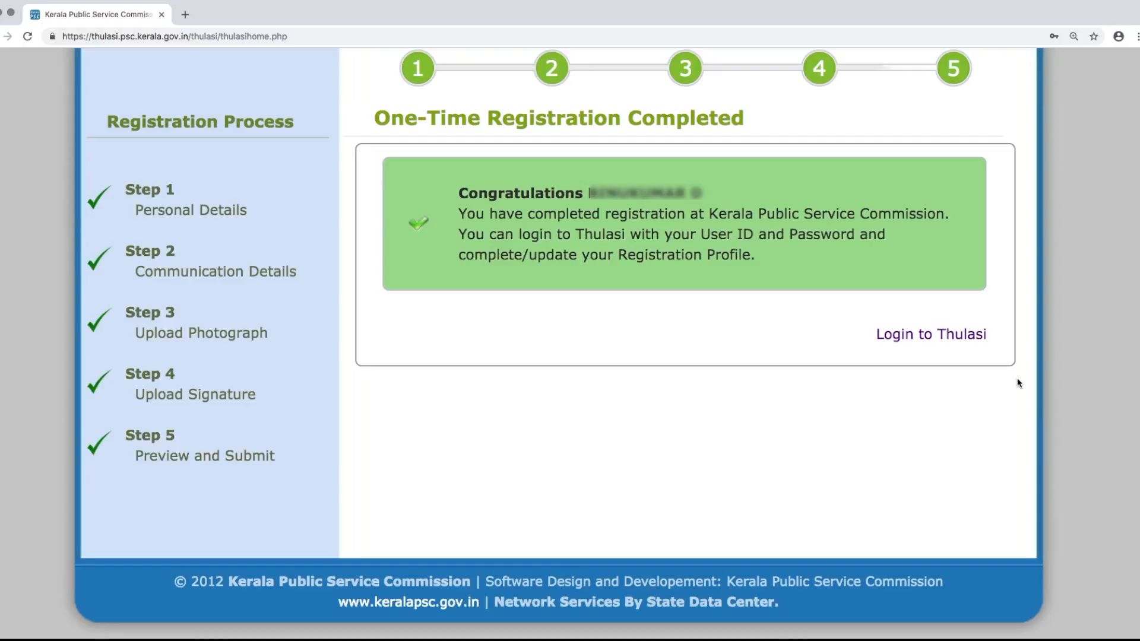
pyautogui.click(965, 338)
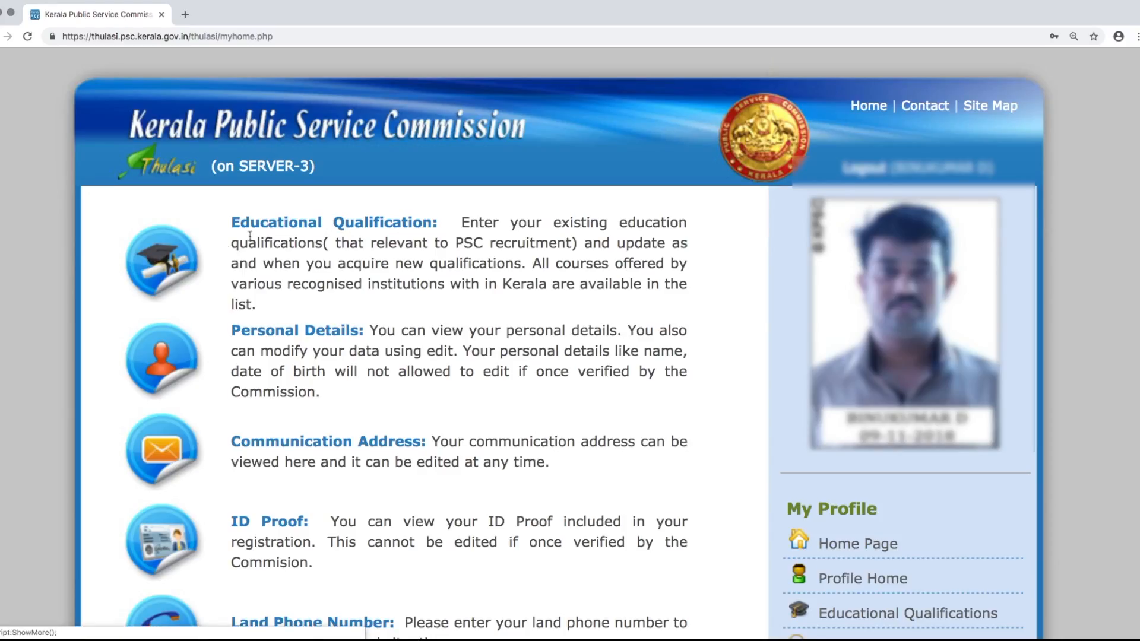
pyautogui.click(322, 224)
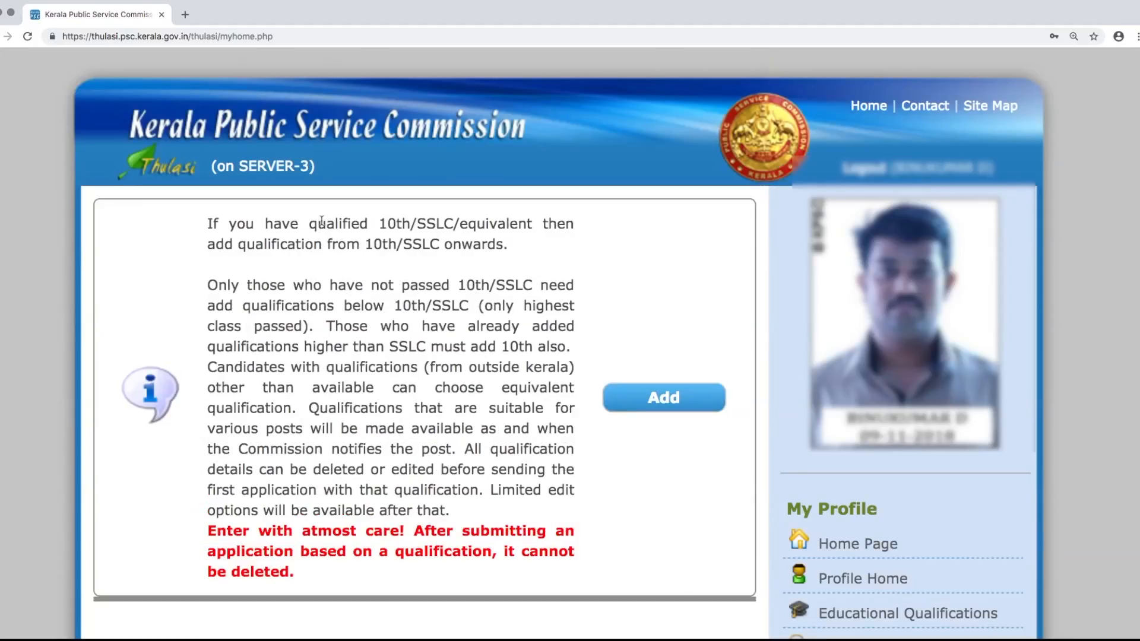
pyautogui.scroll(-1, 664, 361)
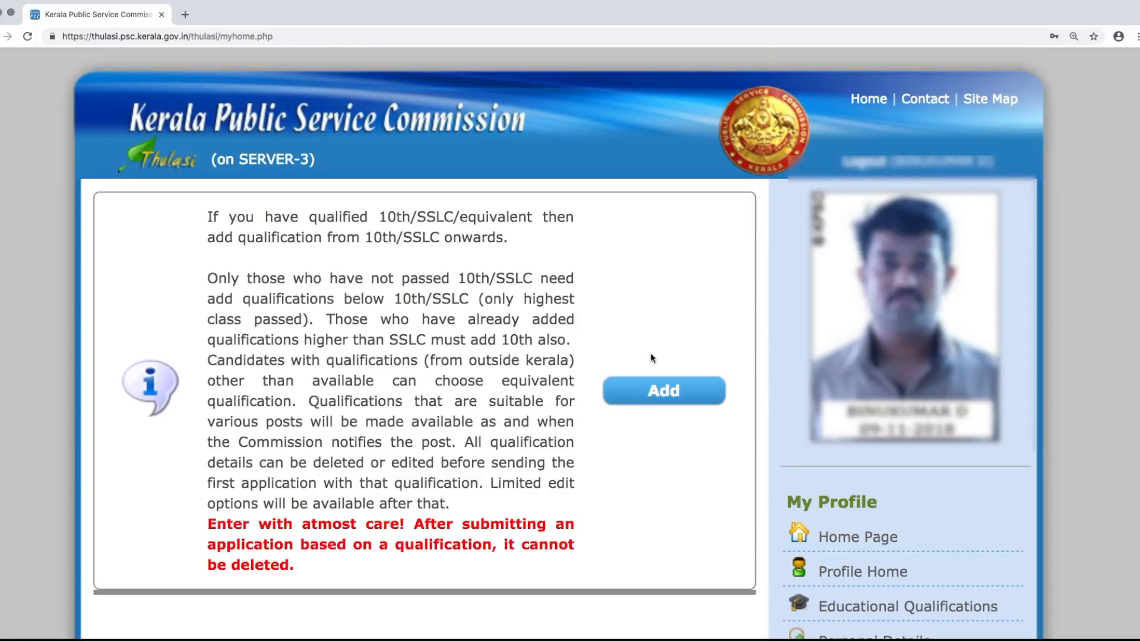
pyautogui.click(658, 392)
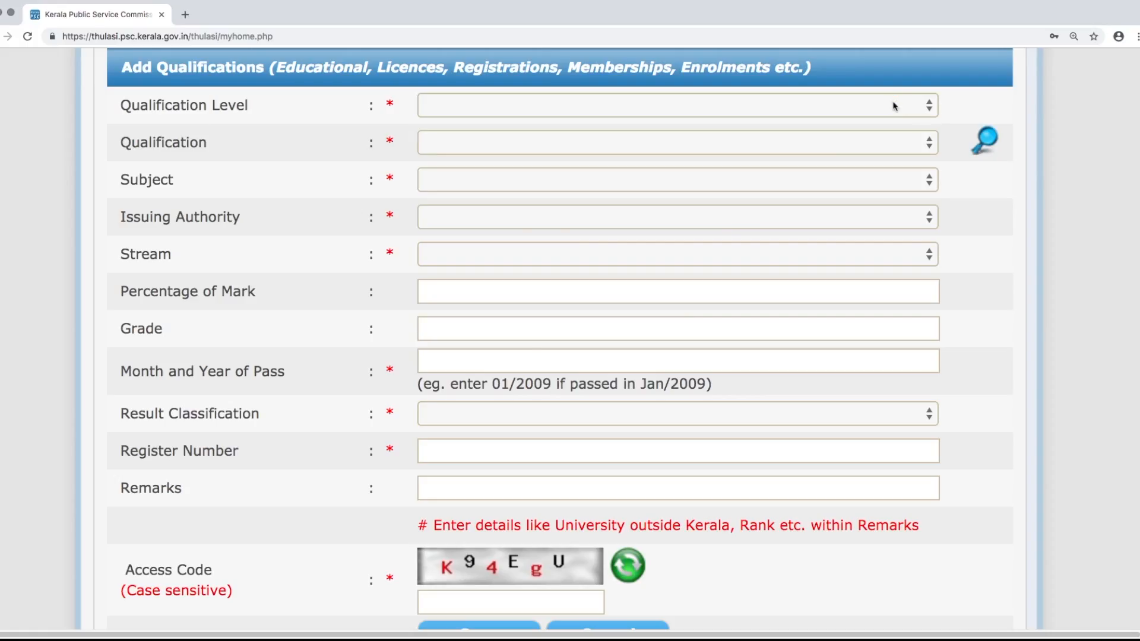
# Choose Tenth Level, SSLC, General, Edn. Dept - Kerala and Regular for the qualification
pyautogui.click(895, 107)
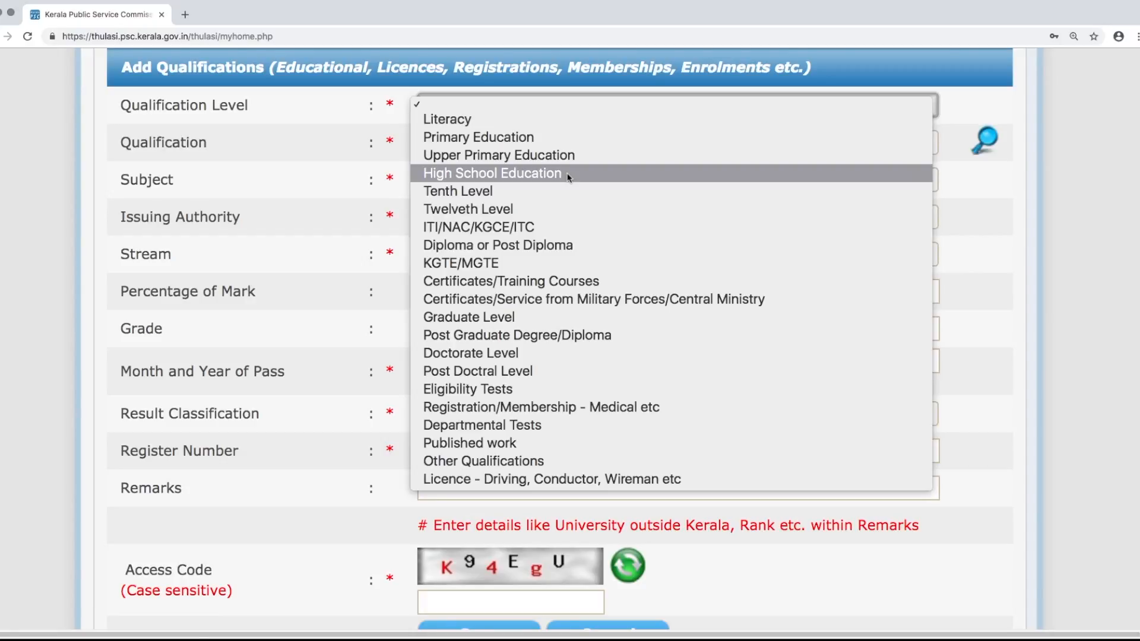
pyautogui.click(526, 191)
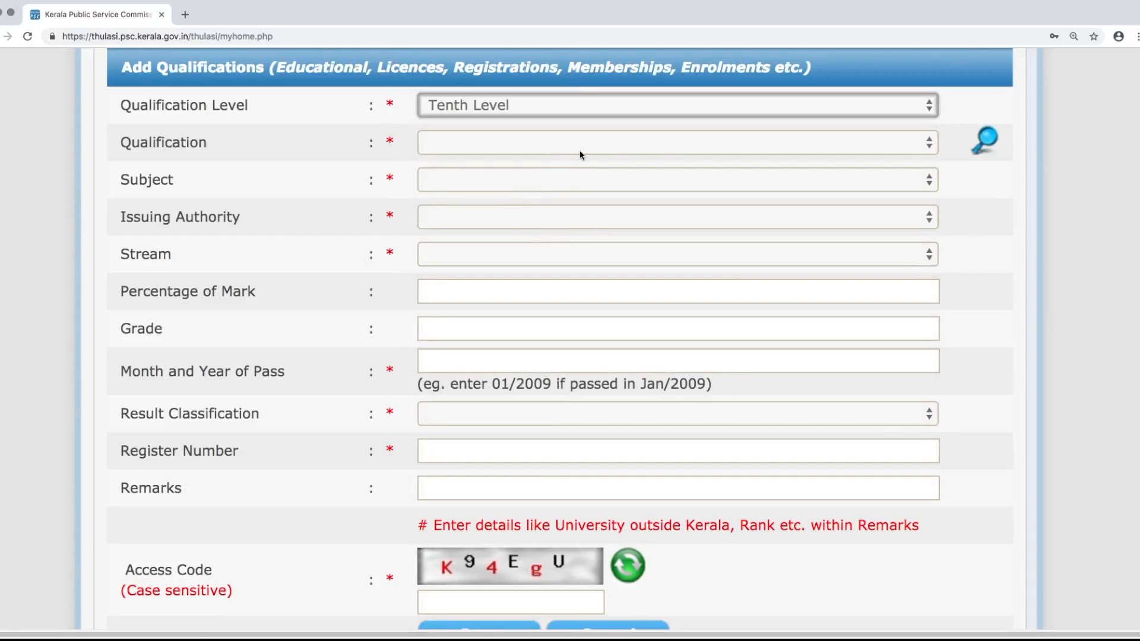
pyautogui.click(668, 147)
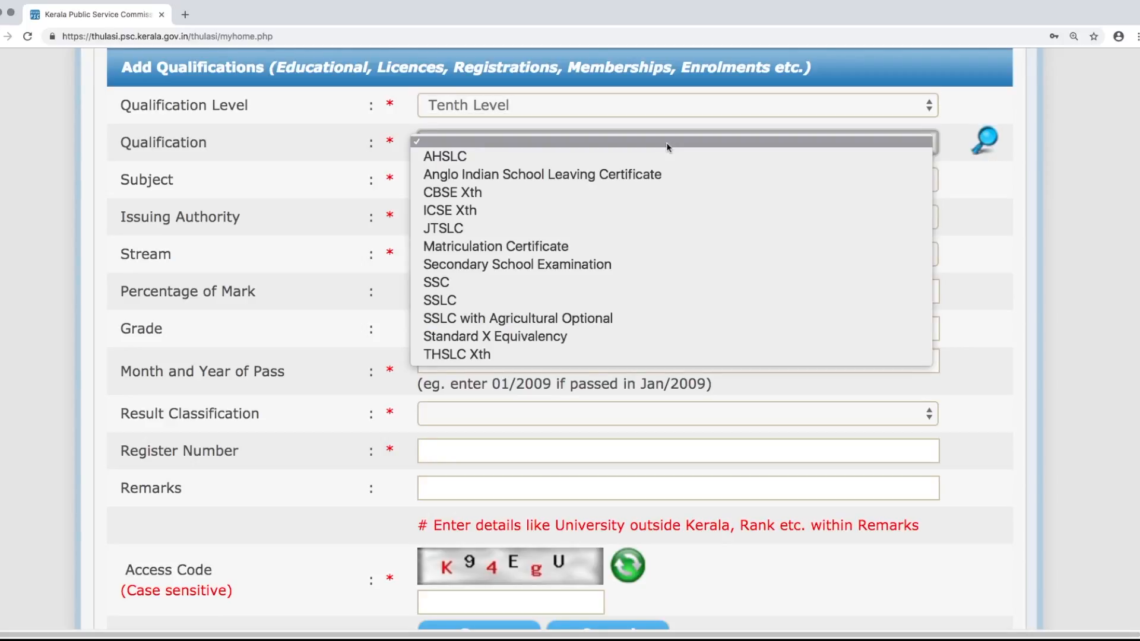
pyautogui.click(525, 301)
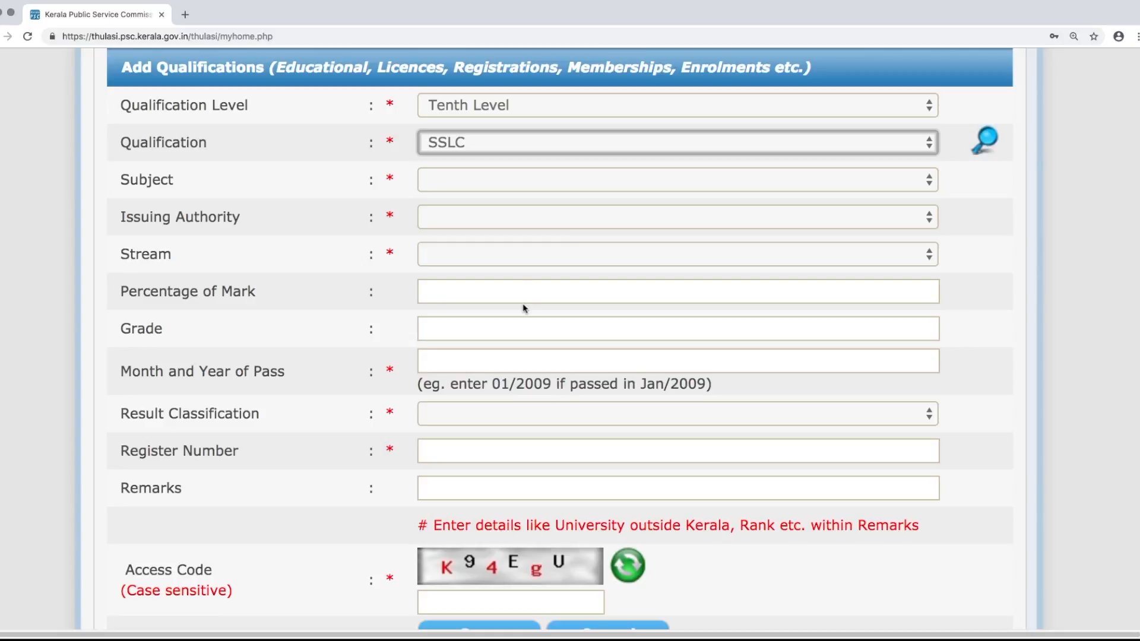
pyautogui.click(542, 179)
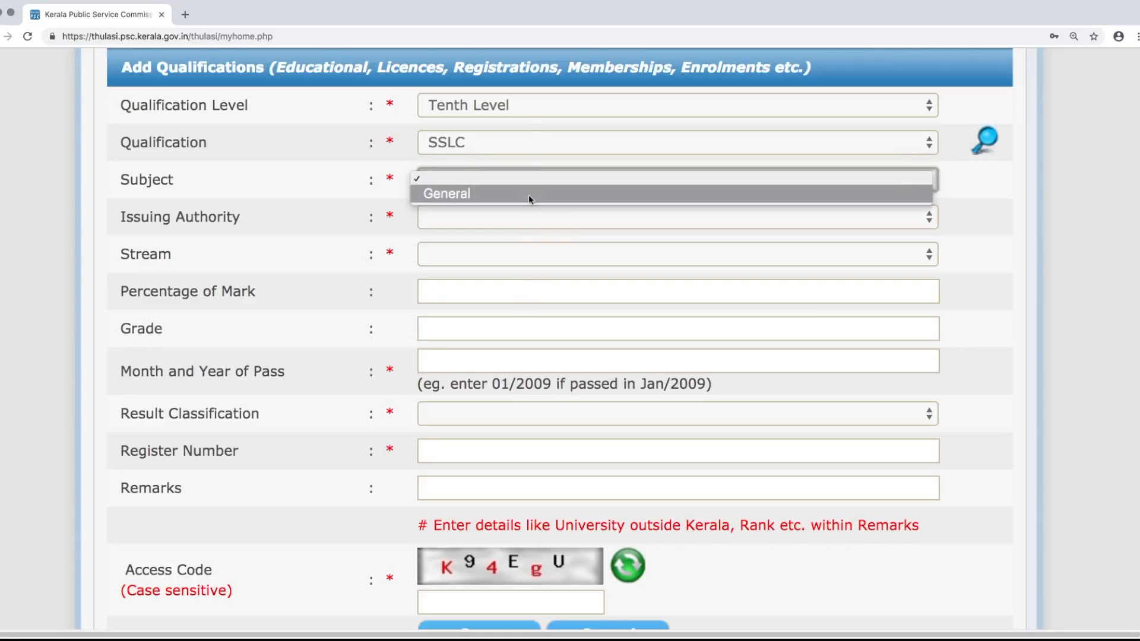
pyautogui.click(529, 194)
pyautogui.click(529, 217)
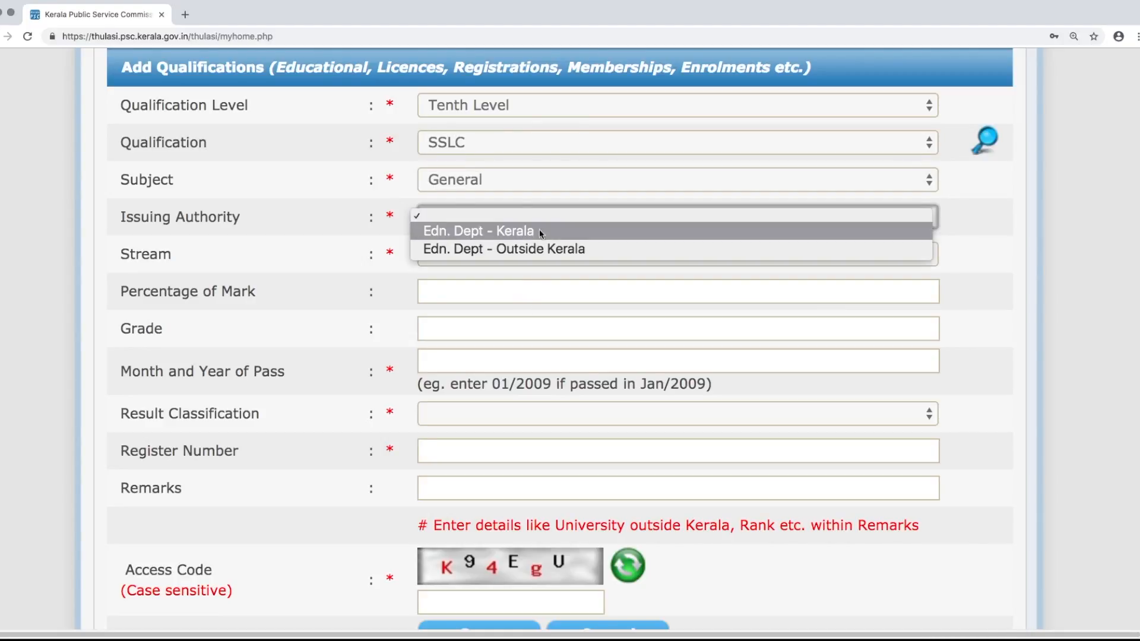
pyautogui.click(539, 234)
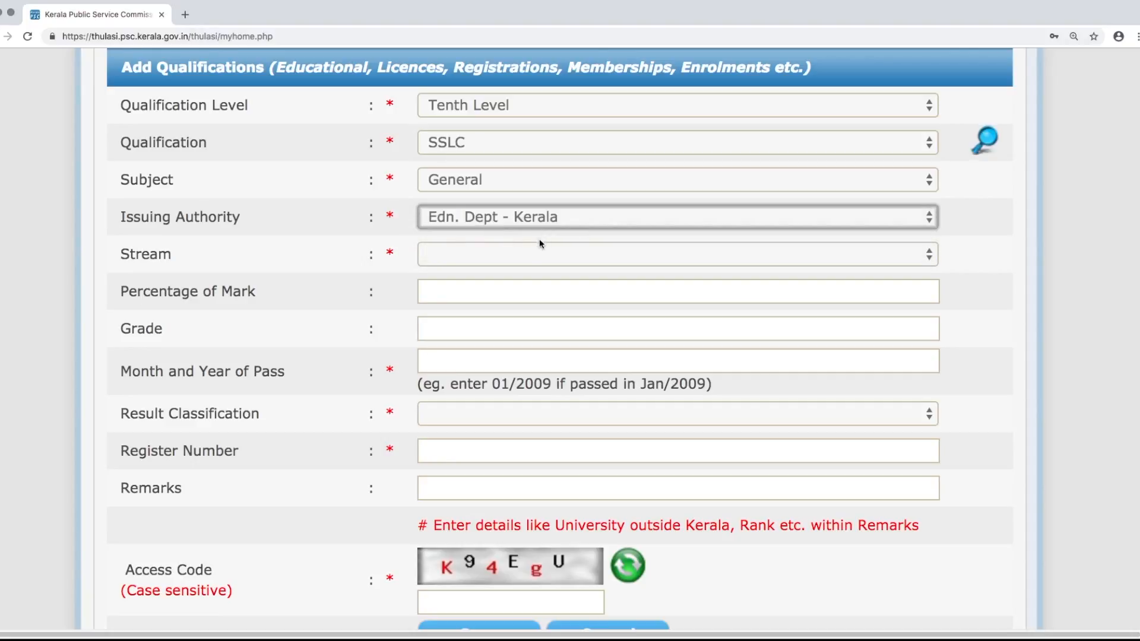
pyautogui.click(540, 243)
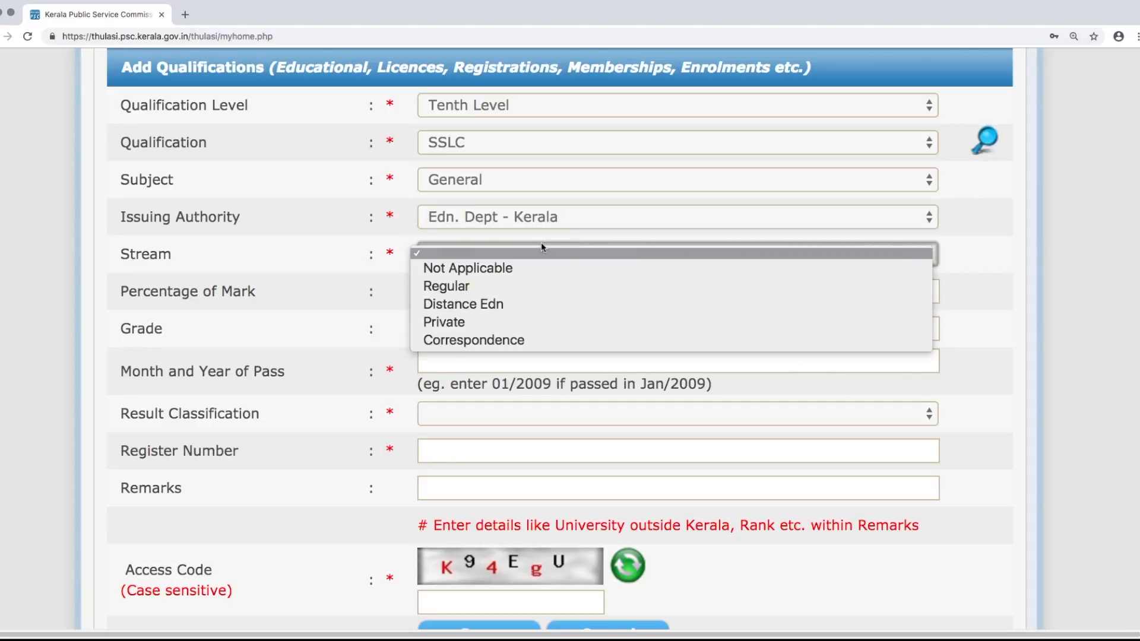
pyautogui.click(528, 284)
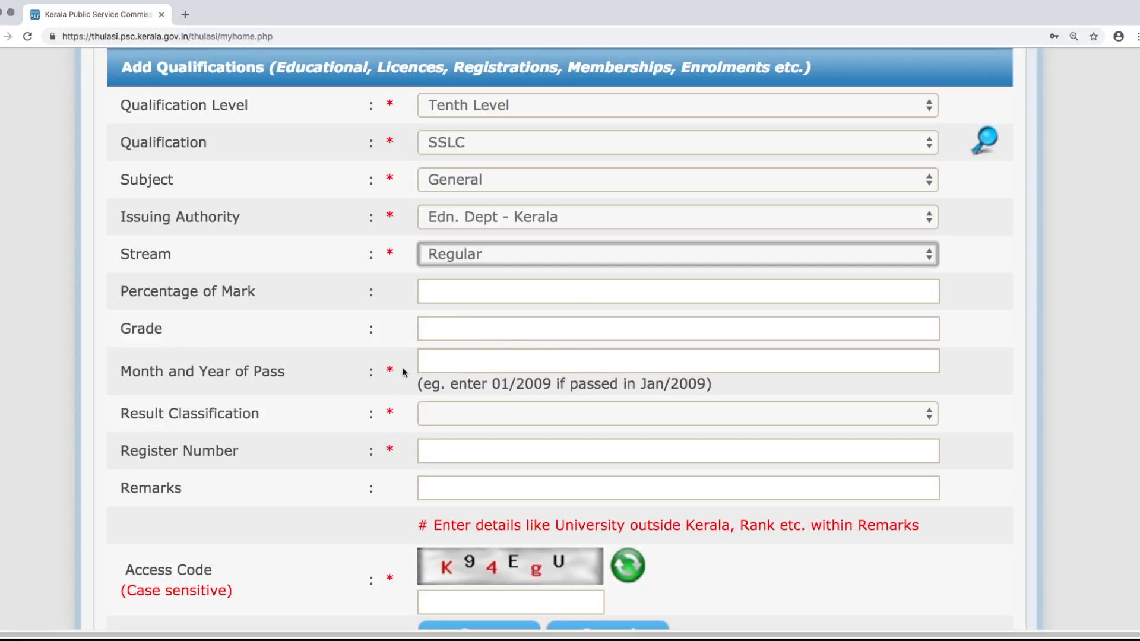
# Enter pass date 03/2005, Third Class result, the register number and the access code
pyautogui.click(444, 360)
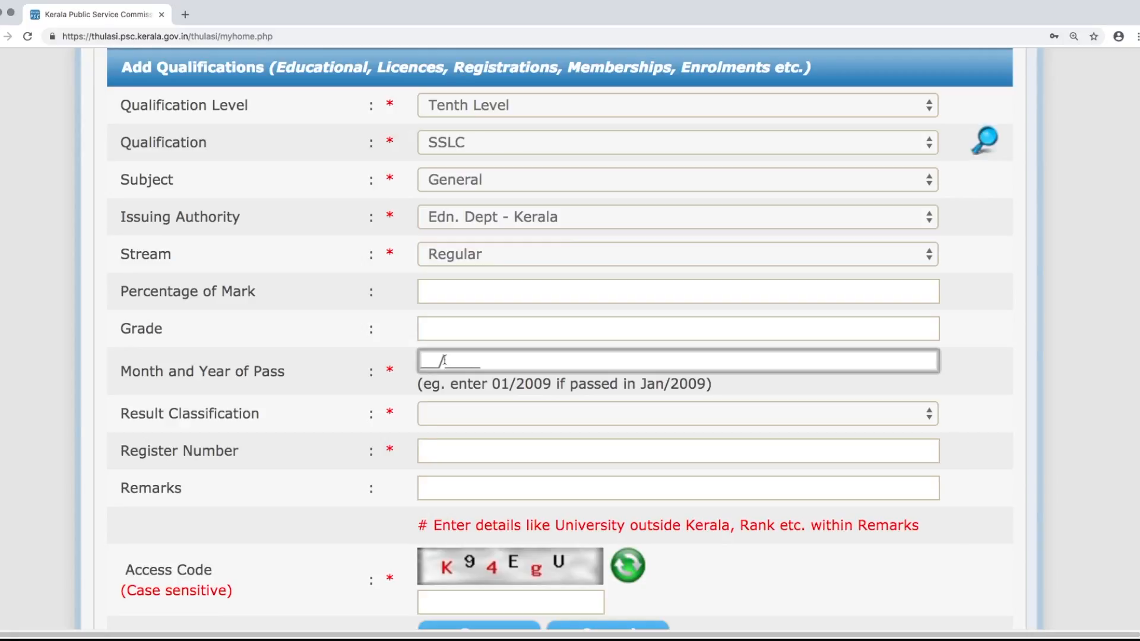
pyautogui.write('03/2005')
pyautogui.click(449, 416)
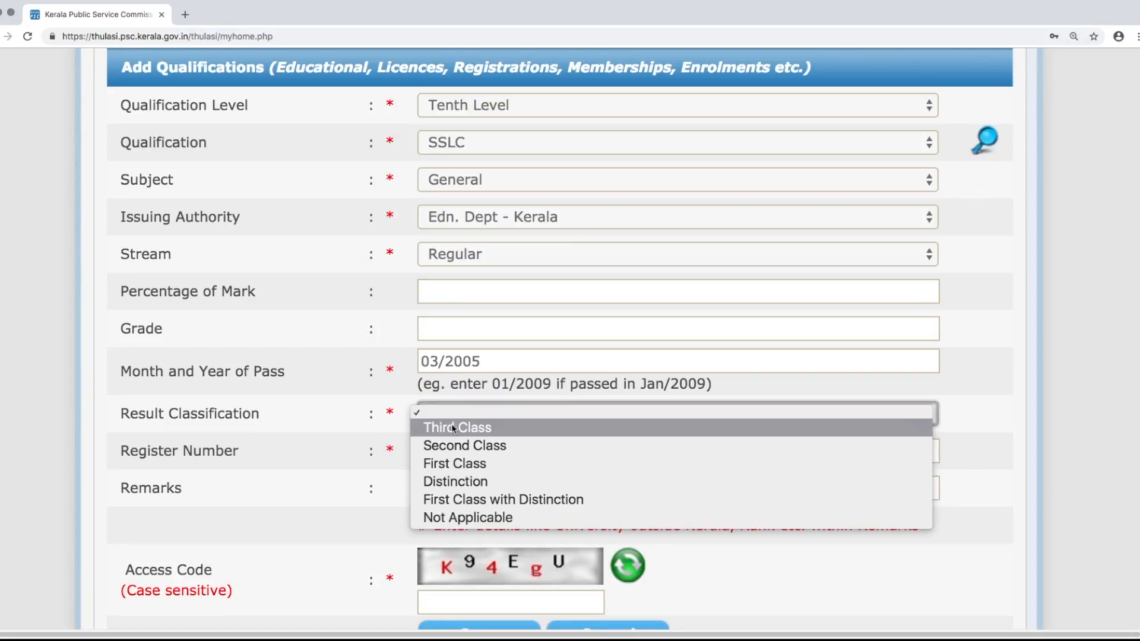
pyautogui.click(453, 427)
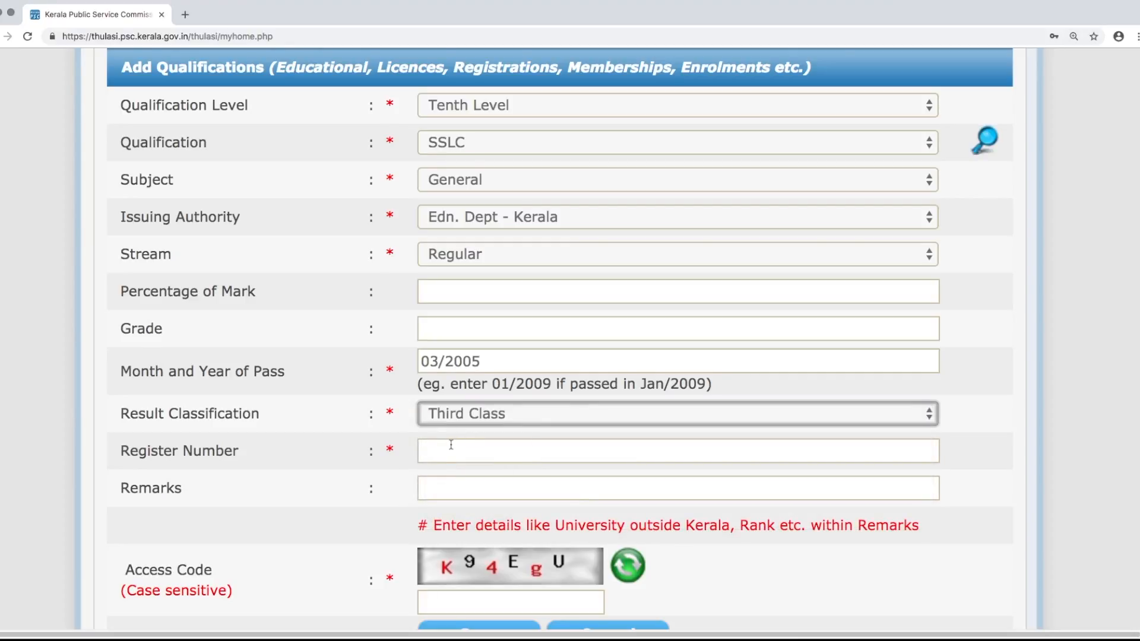
pyautogui.click(451, 447)
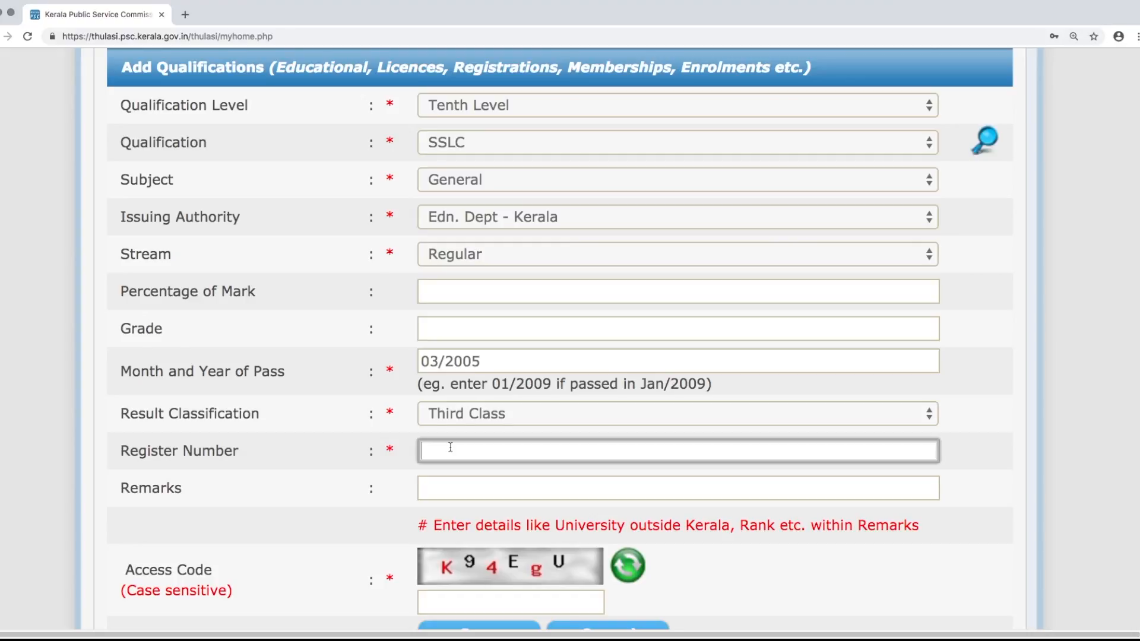
pyautogui.write('1000••')
pyautogui.press('Return')
pyautogui.write('Tf')
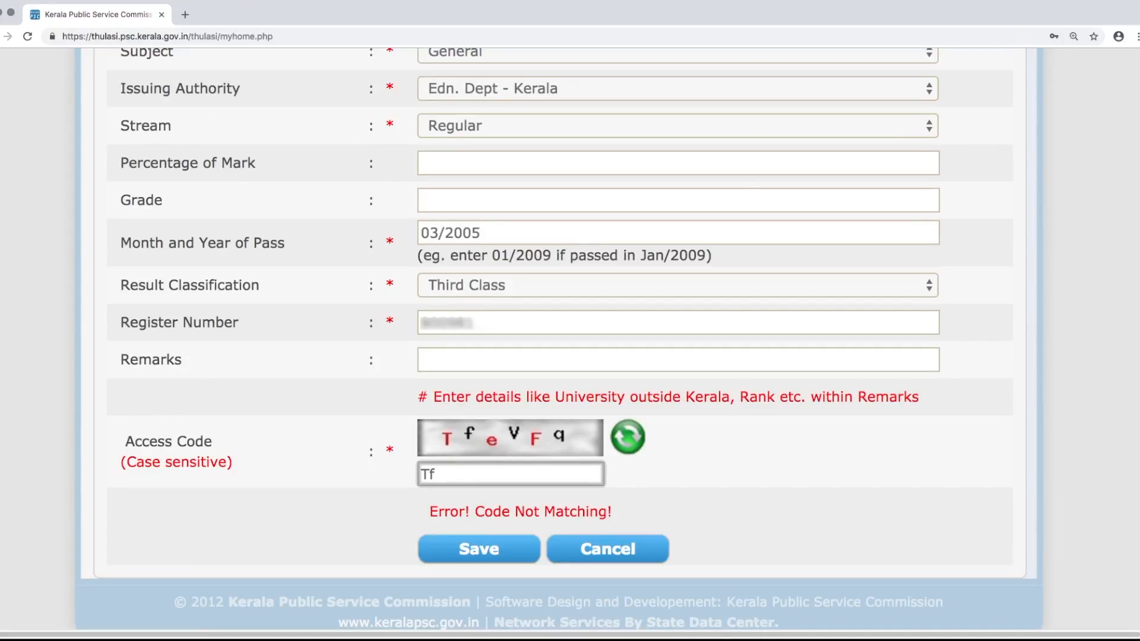
pyautogui.write('eVFq')
# Save the qualification, then verify the mobile number with the six-digit SMS code
pyautogui.click(492, 556)
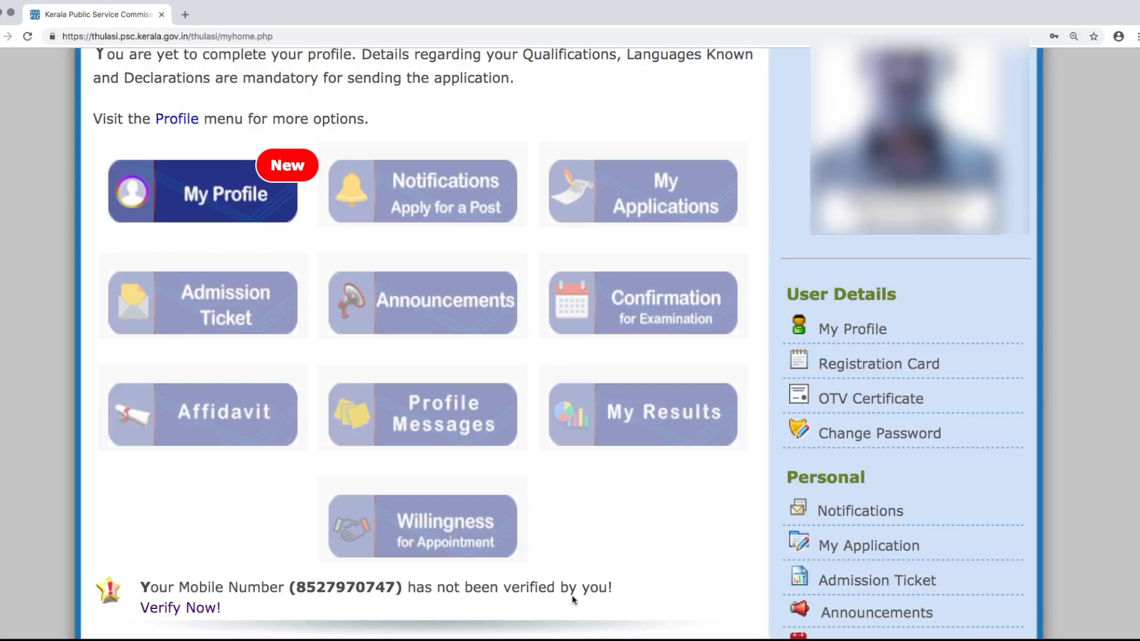
pyautogui.click(188, 608)
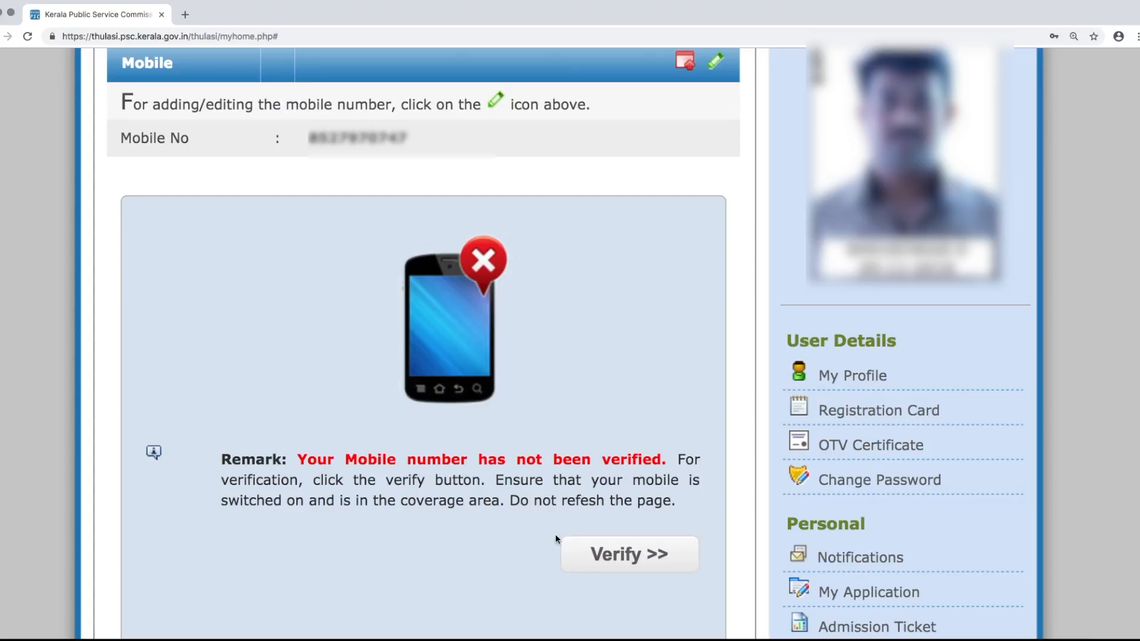
pyautogui.click(637, 552)
pyautogui.click(413, 556)
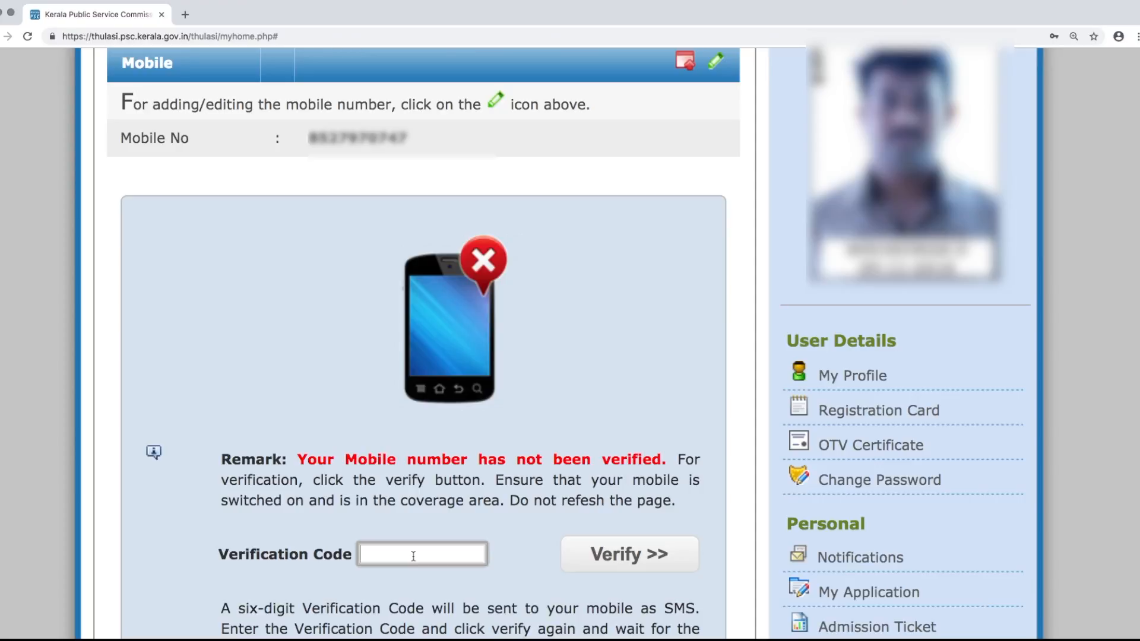
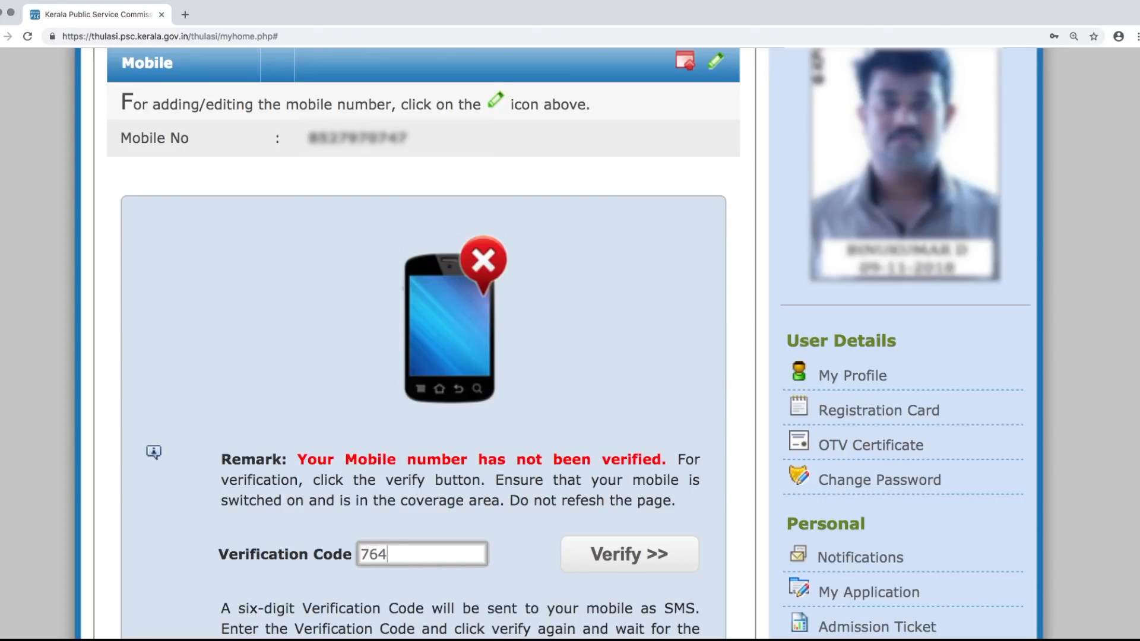
pyautogui.click(614, 556)
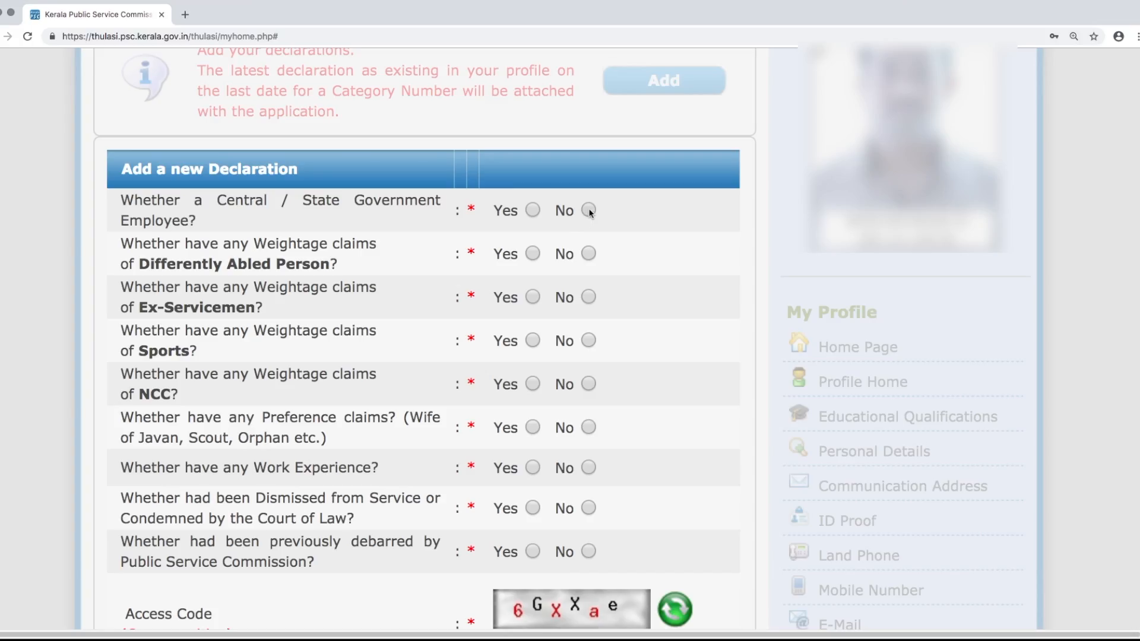
# Answer No to all eight declaration questions except Yes for NCC weightage, and enter the access code
pyautogui.click(590, 211)
pyautogui.click(590, 297)
pyautogui.click(591, 341)
pyautogui.click(533, 385)
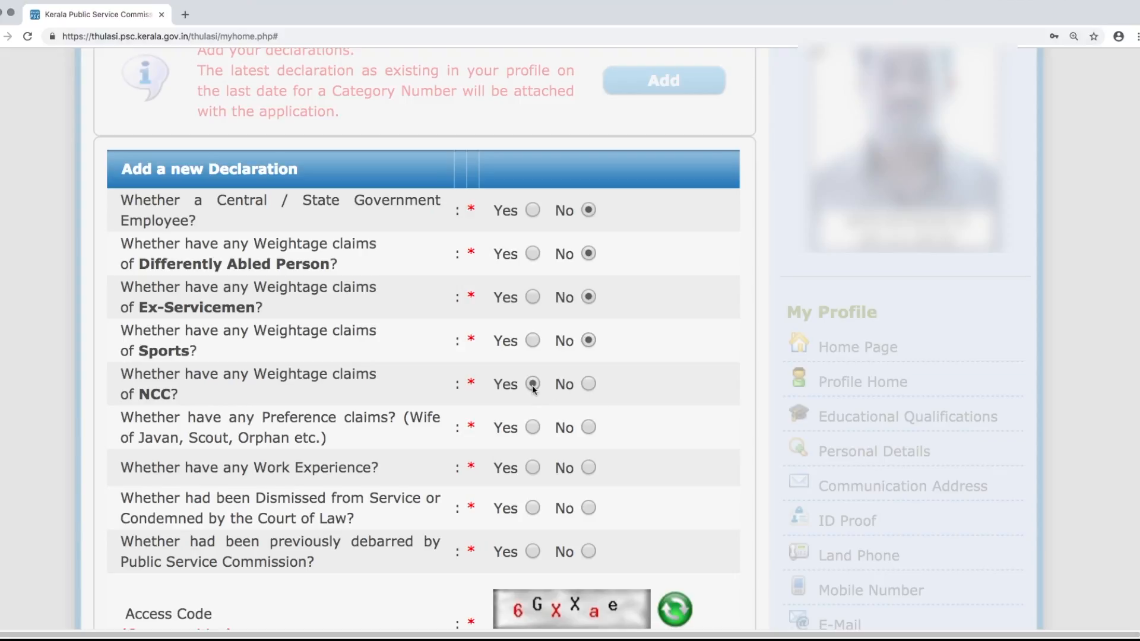
pyautogui.click(590, 428)
pyautogui.click(590, 470)
pyautogui.click(590, 509)
pyautogui.click(590, 552)
pyautogui.scroll(-1, 669, 405)
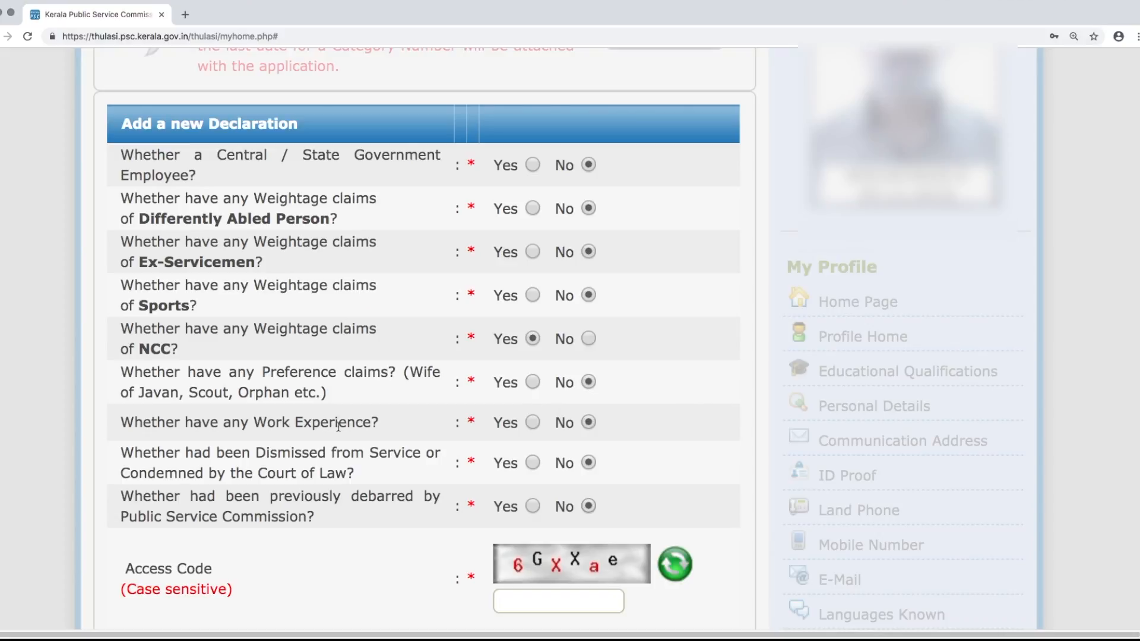
pyautogui.click(540, 602)
pyautogui.scroll(-1, 756, 369)
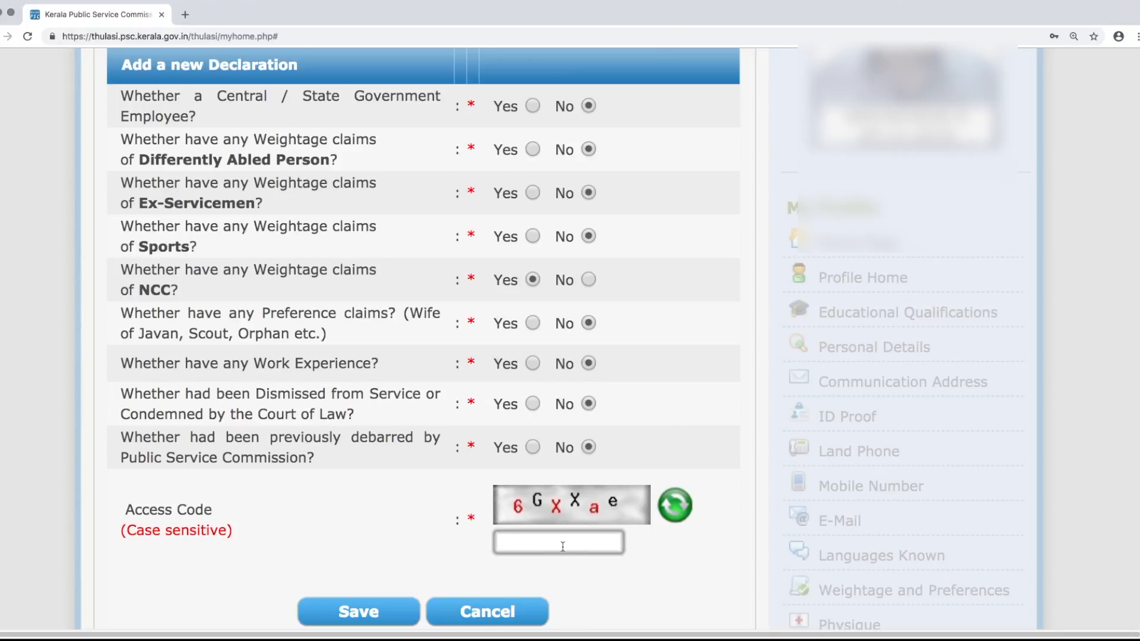
pyautogui.write('6GXXae')
# Save the declaration and enter height 170 cm with chest 80 and 85 cm
pyautogui.scroll(-3, 486, 604)
pyautogui.click(394, 475)
pyautogui.click(365, 177)
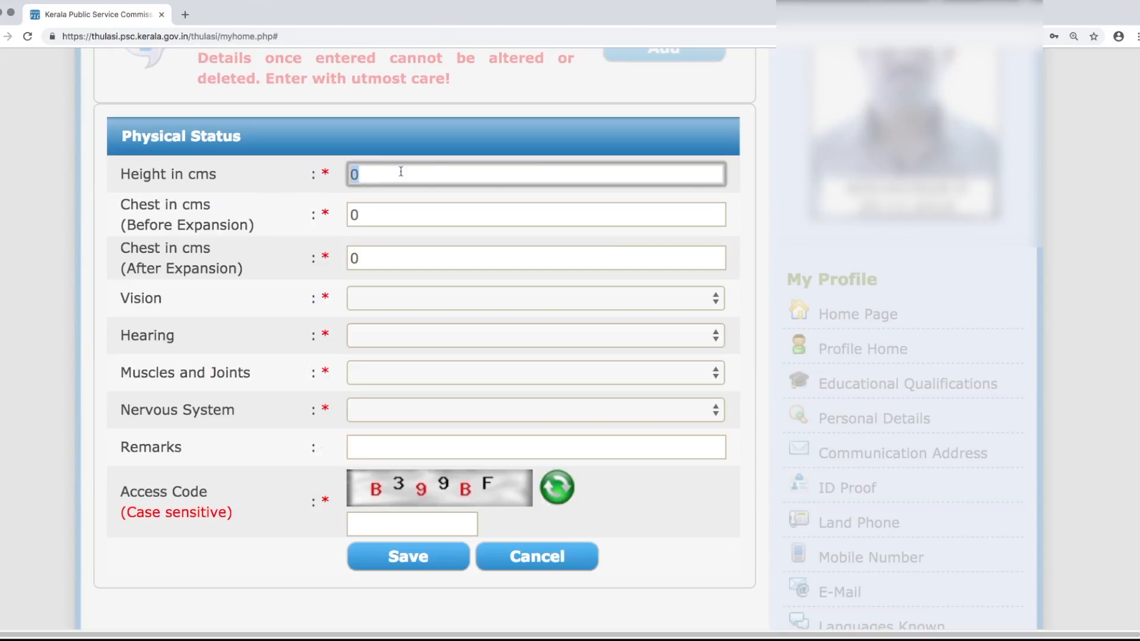
pyautogui.press('BackSpace')
pyautogui.write('170')
pyautogui.click(373, 217)
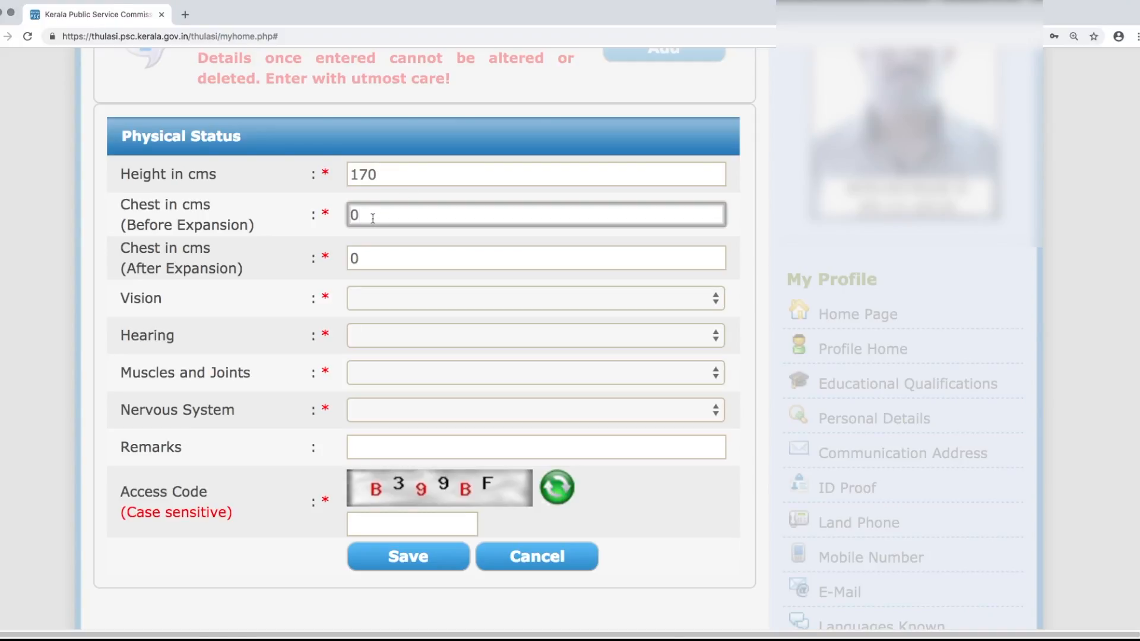
pyautogui.press('BackSpace')
pyautogui.write('85')
pyautogui.press('BackSpace')
pyautogui.write('0')
pyautogui.press('Tab')
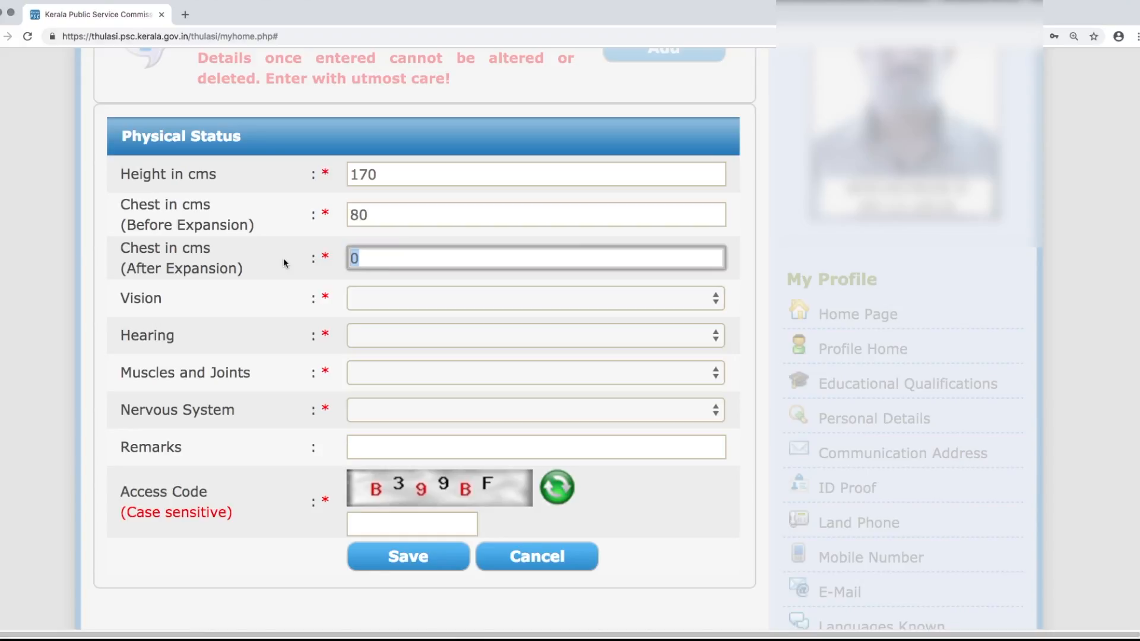
pyautogui.write('85')
# Set vision, hearing, muscles and joints, and nervous system to Perfect, and type the access code
pyautogui.click(385, 297)
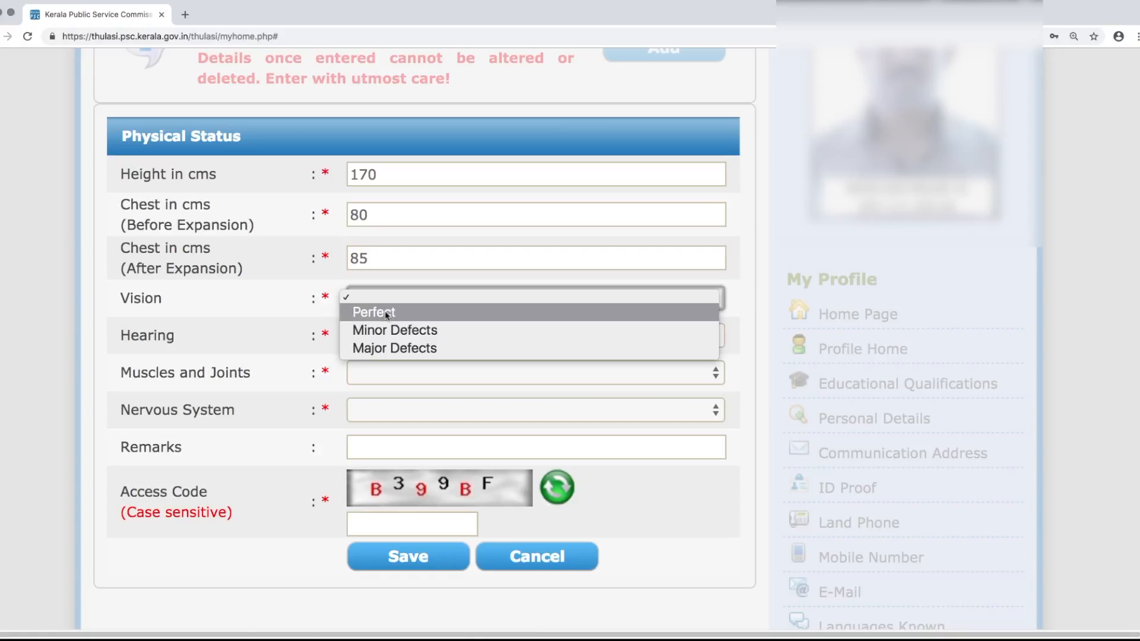
pyautogui.click(389, 317)
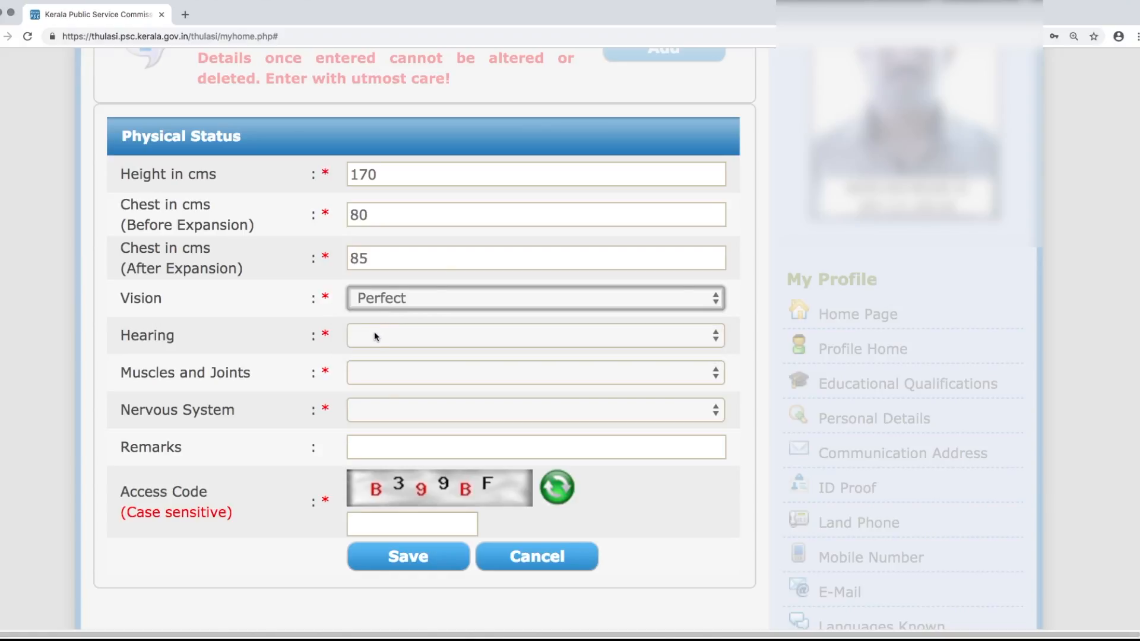
pyautogui.click(376, 337)
pyautogui.click(386, 348)
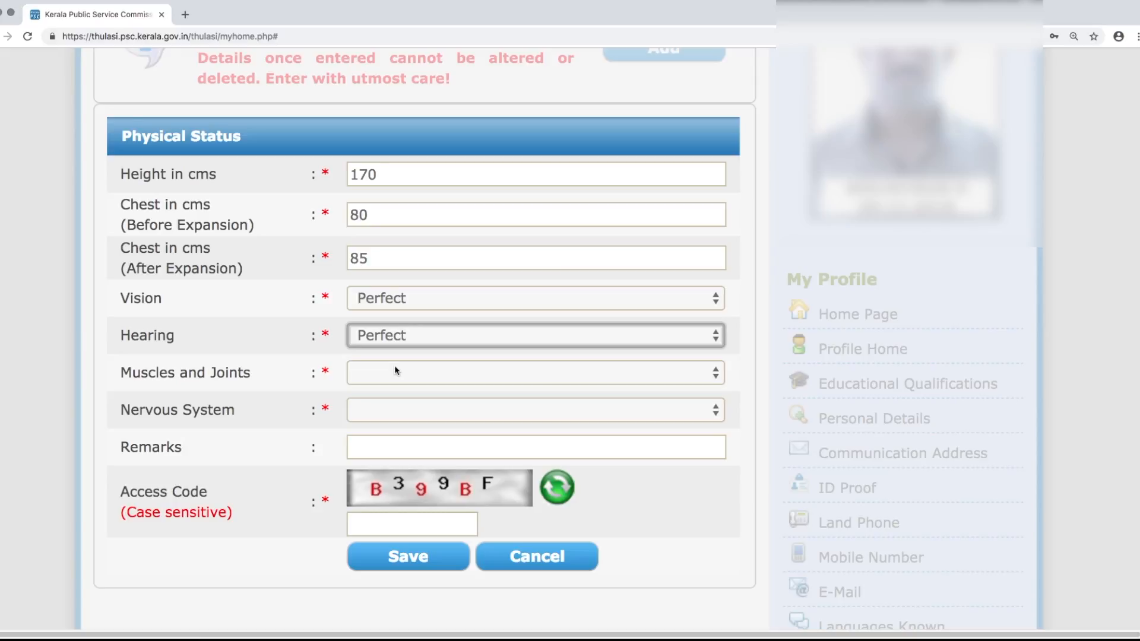
pyautogui.click(396, 366)
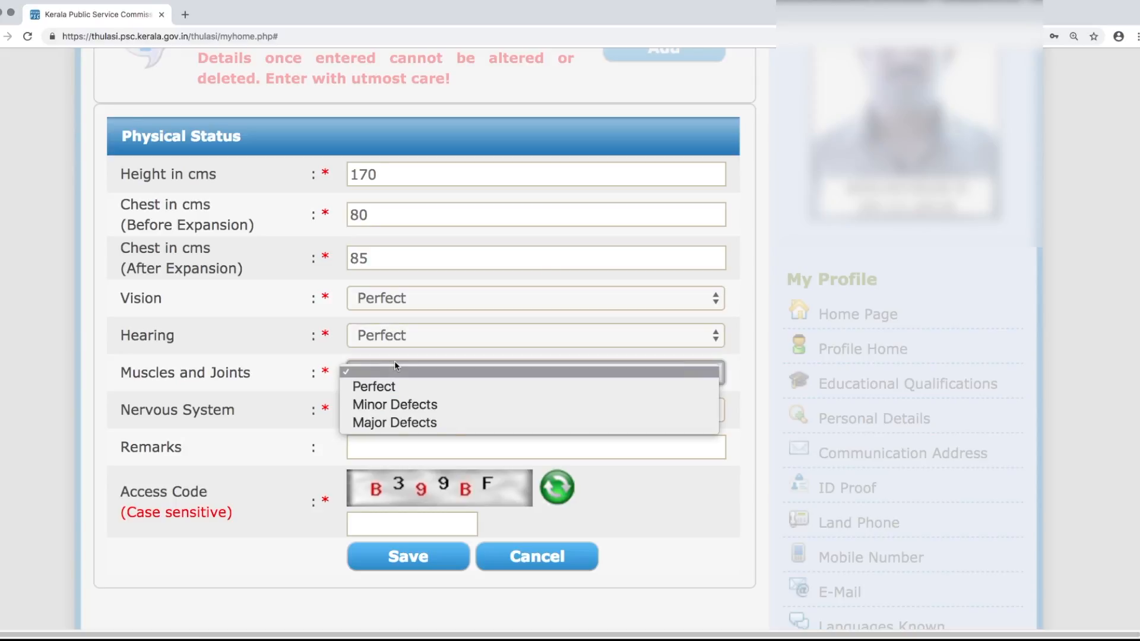
pyautogui.click(395, 388)
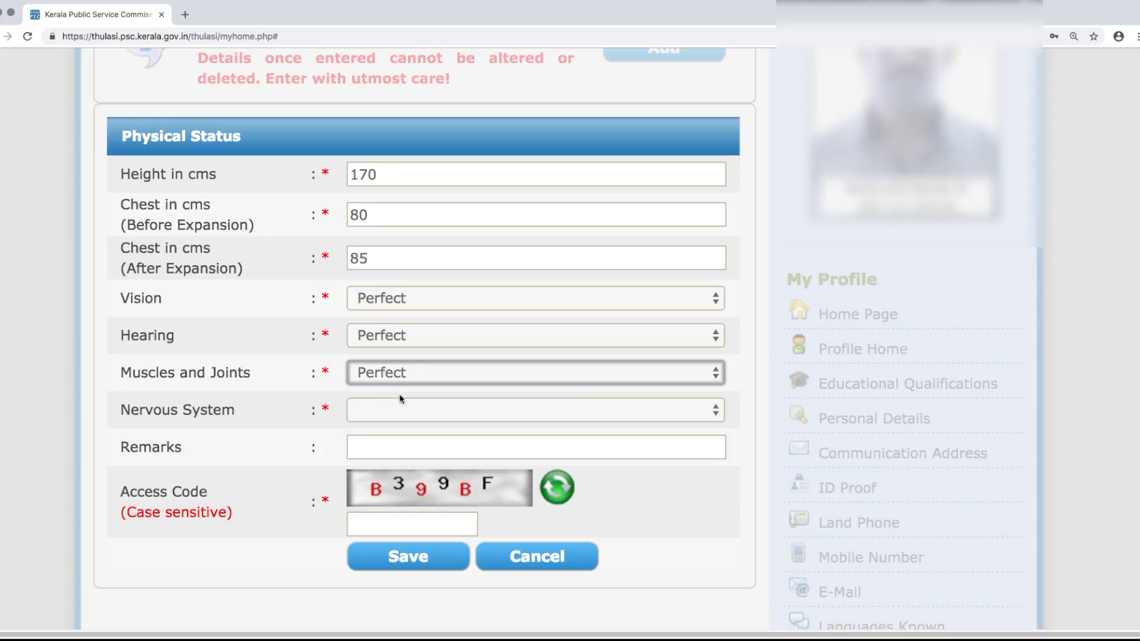
pyautogui.click(400, 409)
pyautogui.click(392, 423)
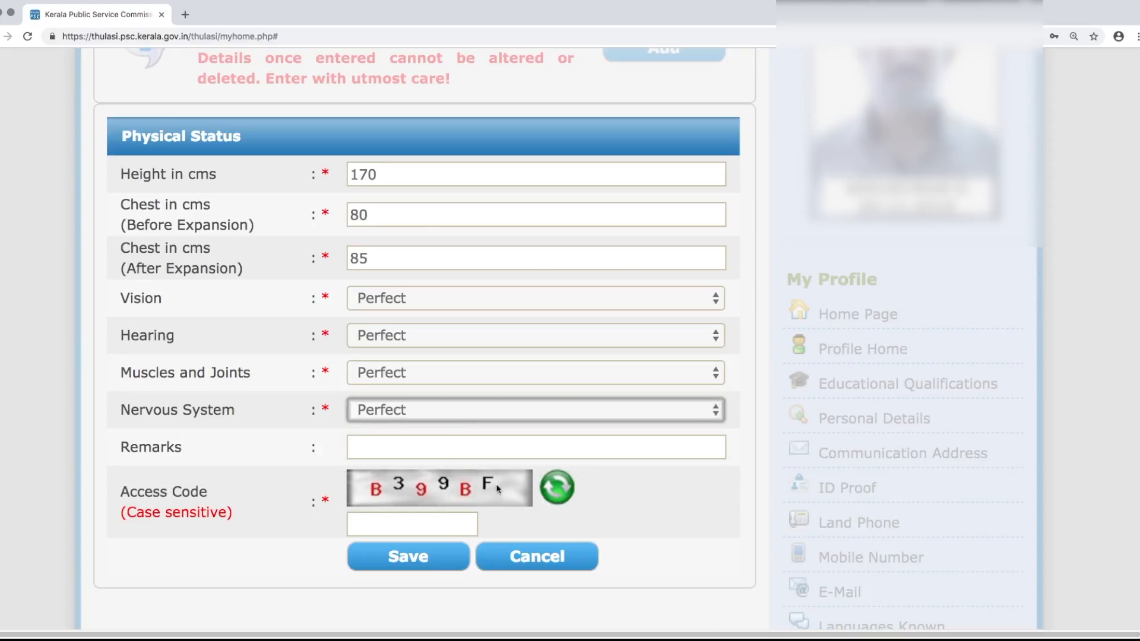
pyautogui.click(404, 526)
pyautogui.write('b')
pyautogui.press('BackSpace')
pyautogui.write('B399B')
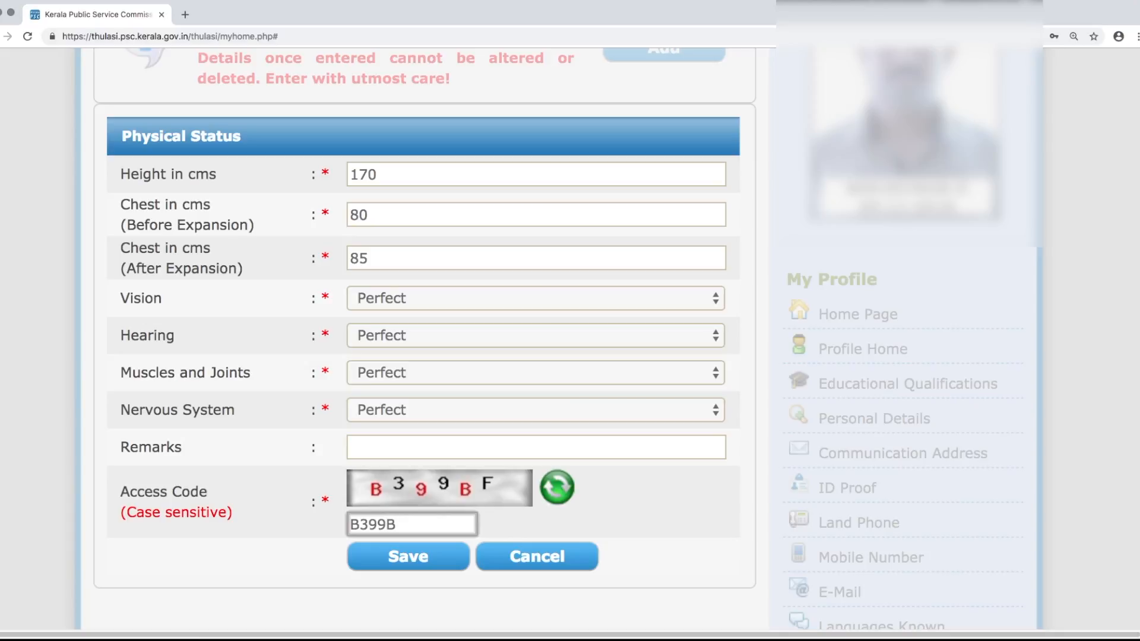
pyautogui.write('F')
# Save the physical status and start an experience entry from 10/10/2015, marked continuing
pyautogui.click(429, 561)
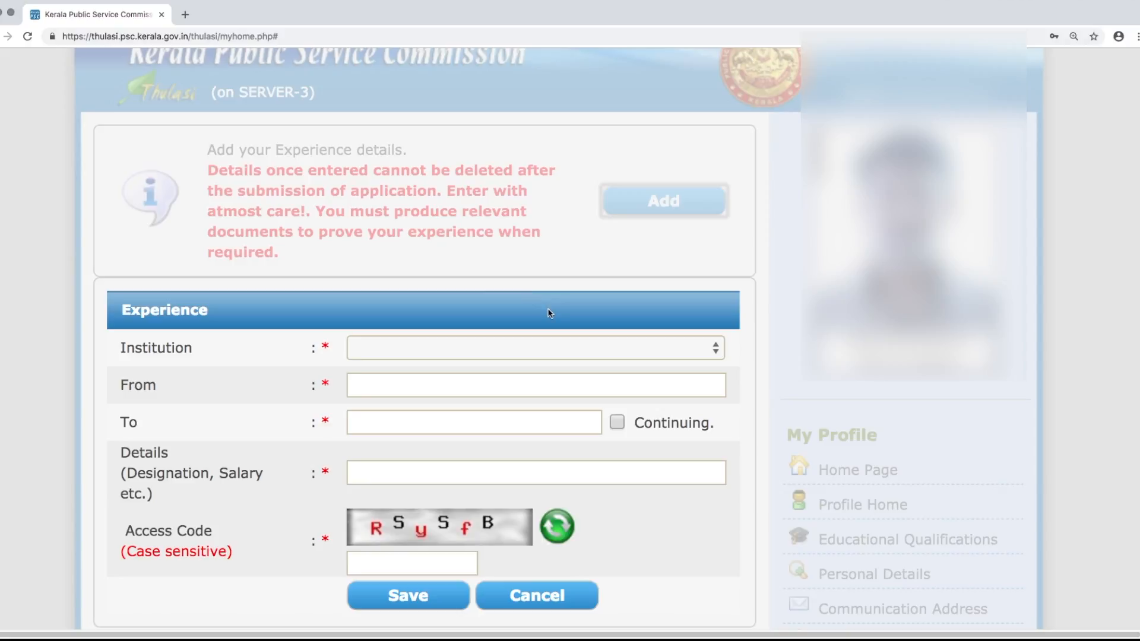
pyautogui.click(580, 349)
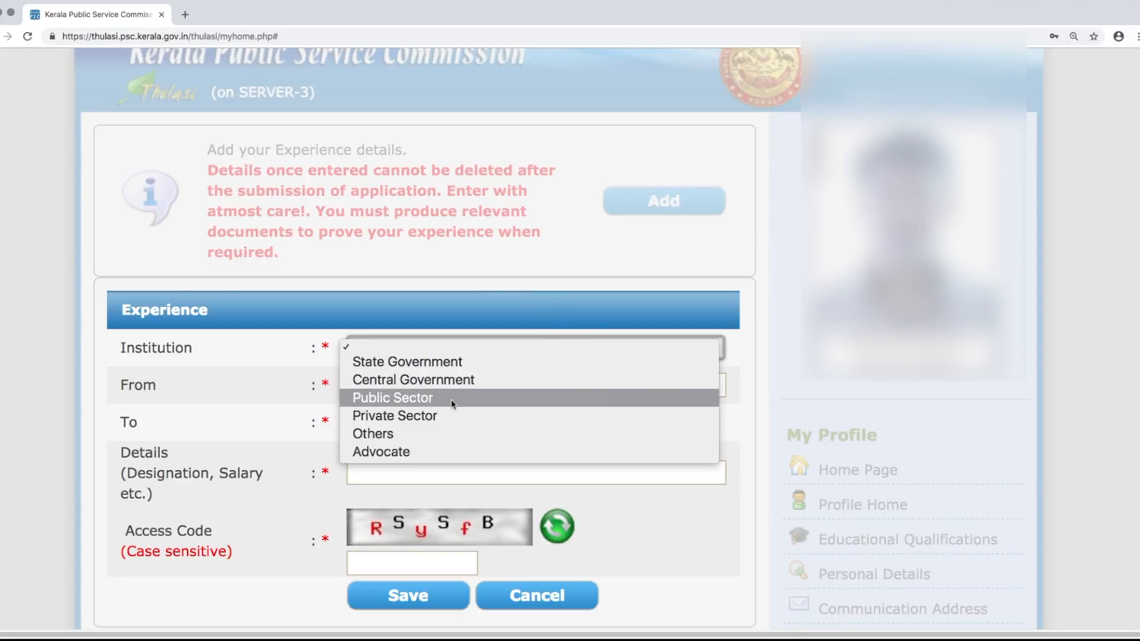
pyautogui.click(497, 418)
pyautogui.click(505, 380)
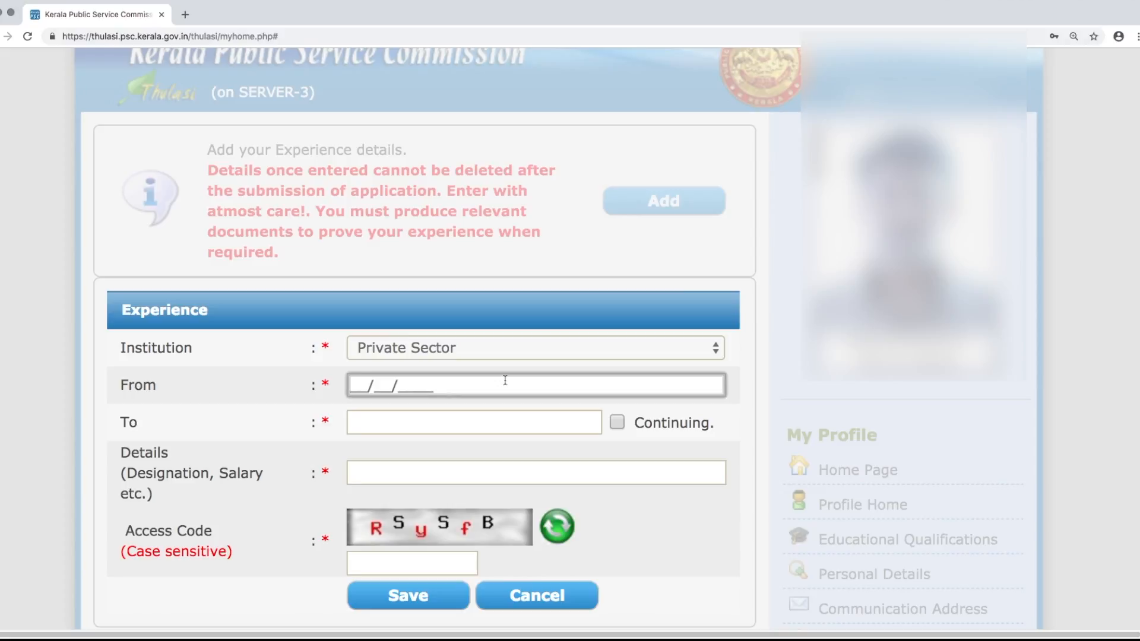
pyautogui.write('10/10/201')
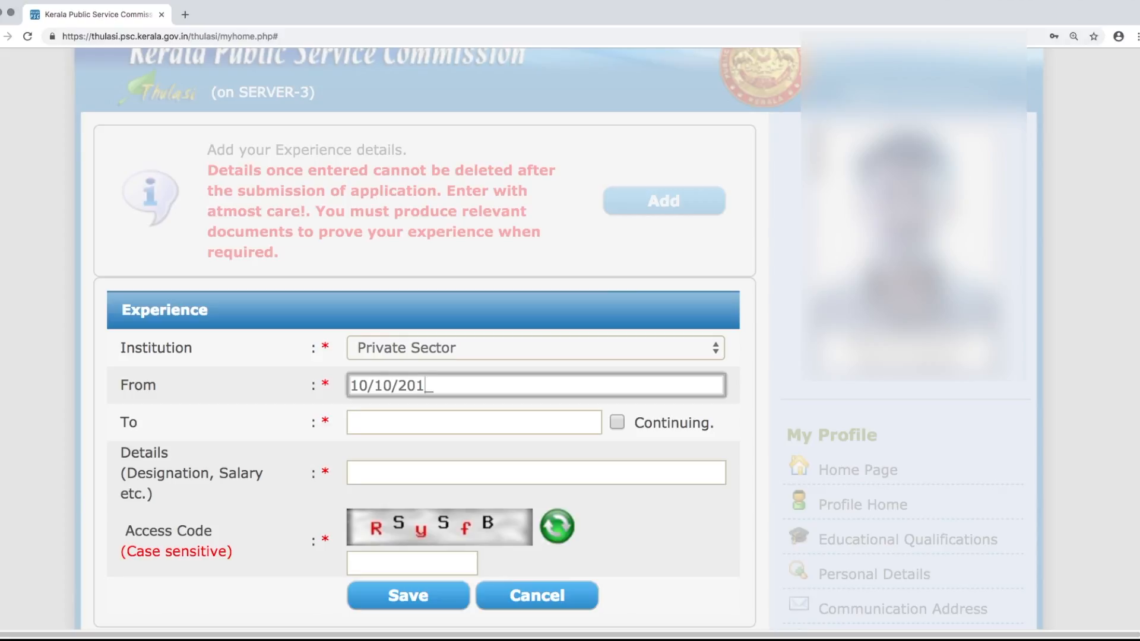
pyautogui.write('5')
pyautogui.click(617, 422)
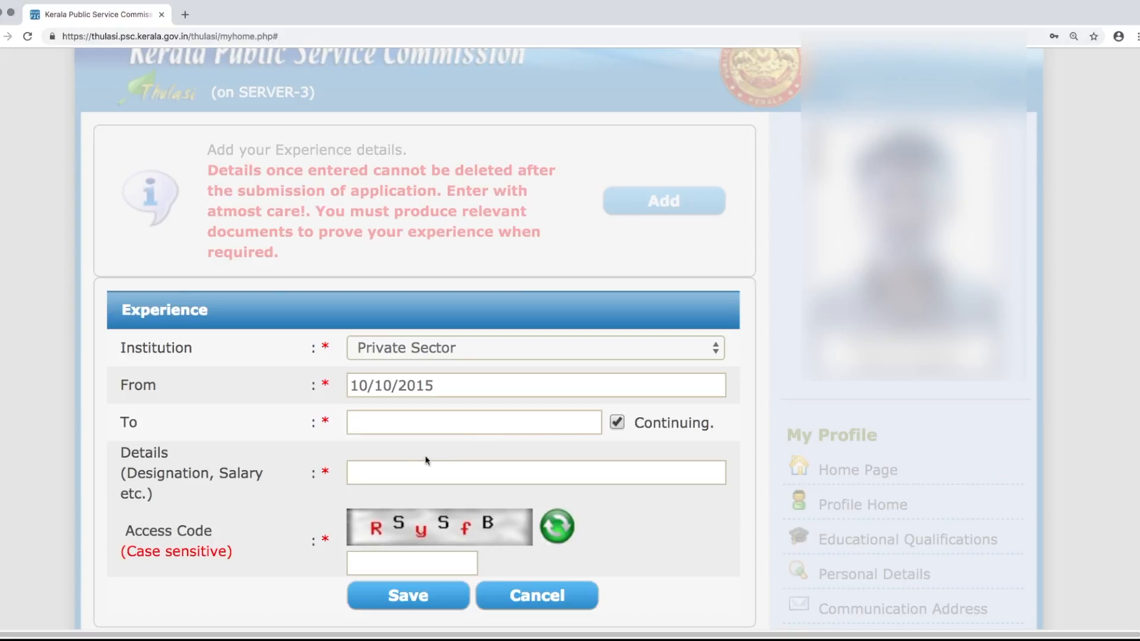
# Set the institution to Others, enter job details 'editor' and the access code, and save
pyautogui.click(371, 471)
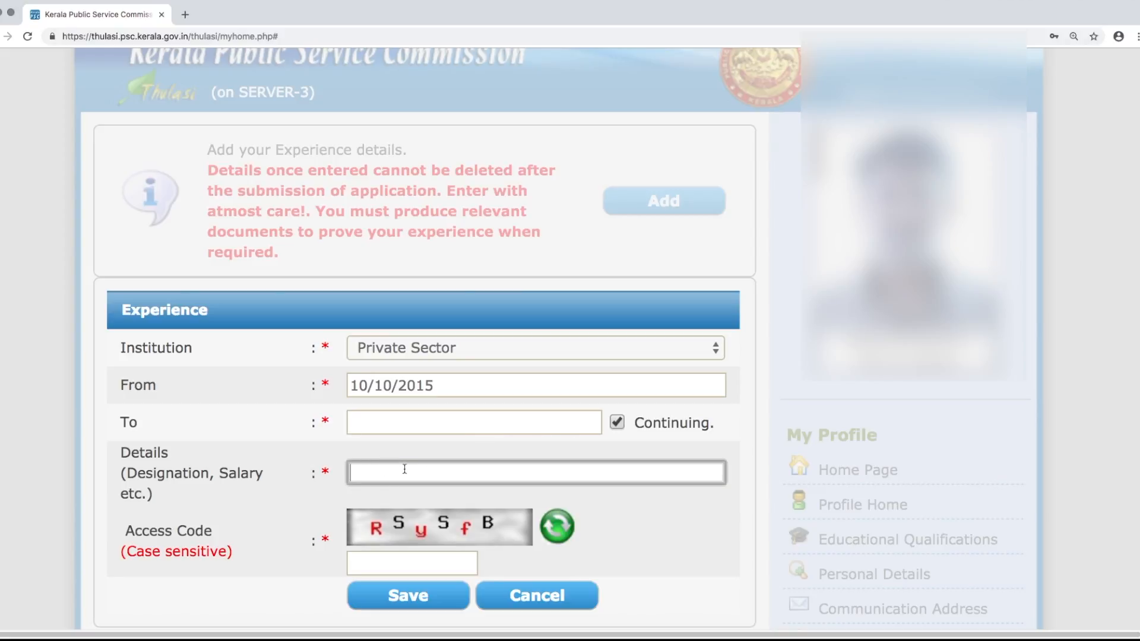
pyautogui.click(408, 355)
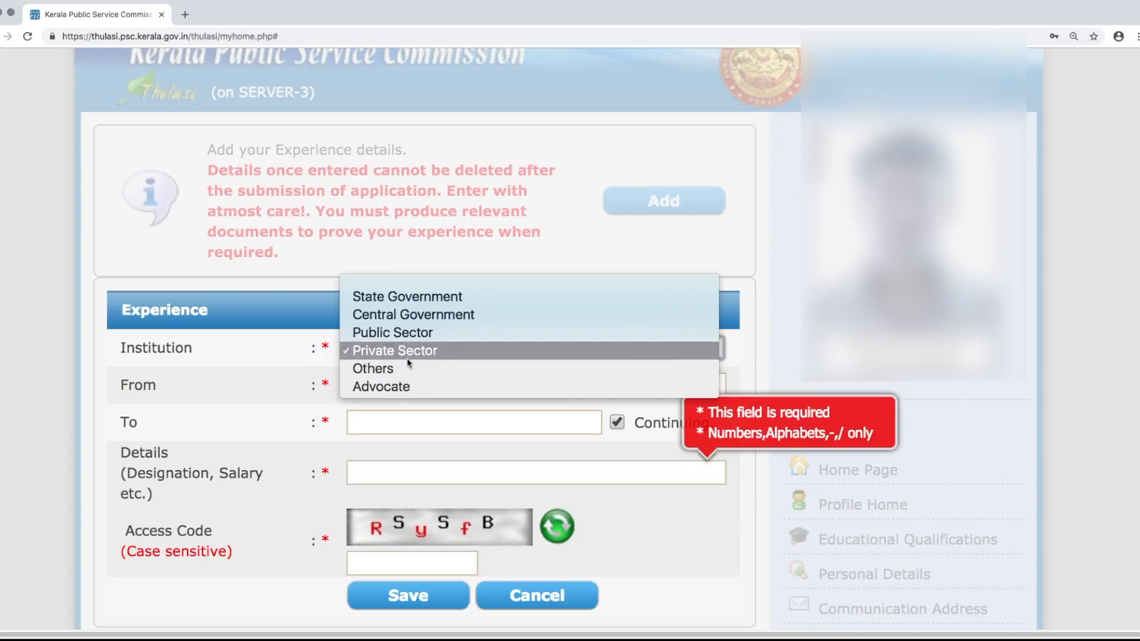
pyautogui.click(408, 370)
pyautogui.click(369, 472)
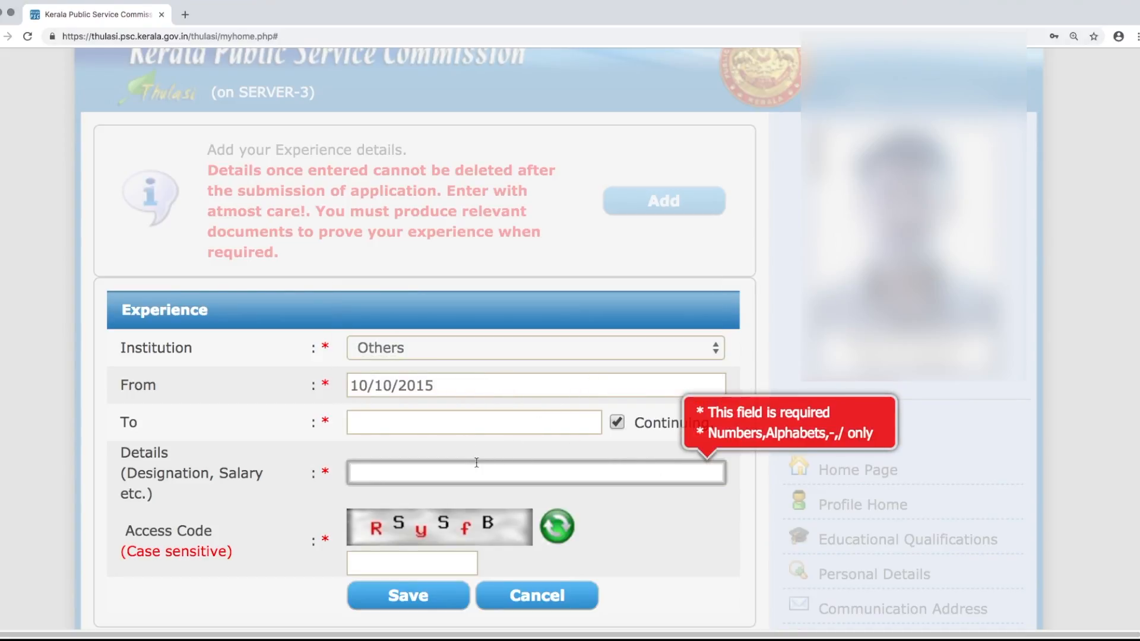
pyautogui.write('ed')
pyautogui.write('ditor')
pyautogui.press('Tab')
pyautogui.write('RSySfB')
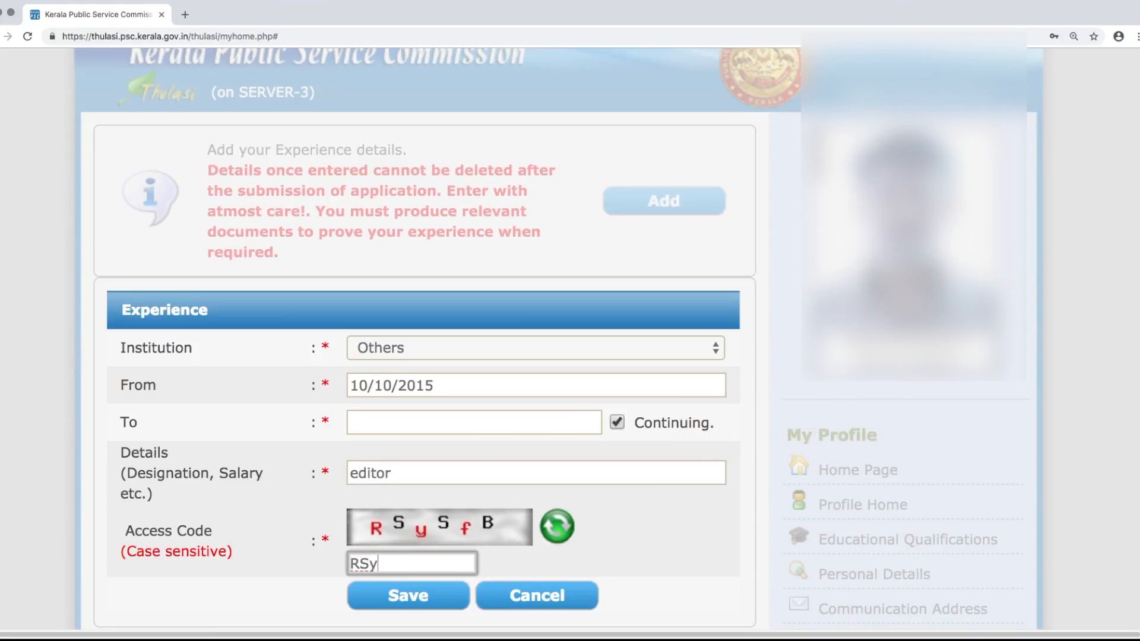
pyautogui.click(433, 601)
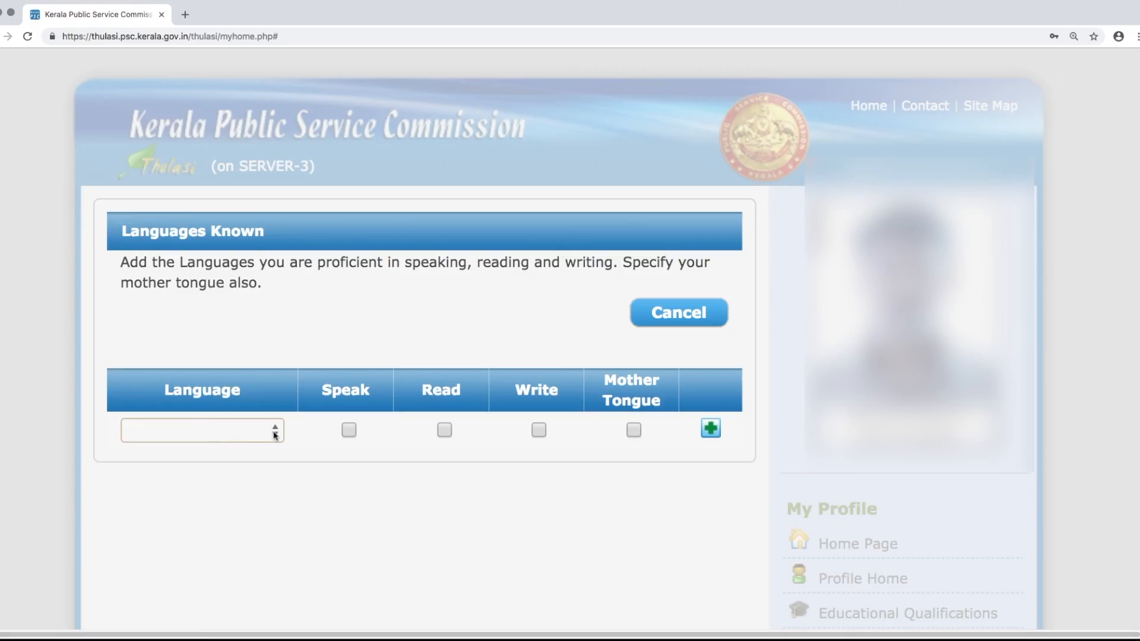
# Add Malayalam as mother tongue, spoken, read and written
pyautogui.click(274, 435)
pyautogui.click(245, 444)
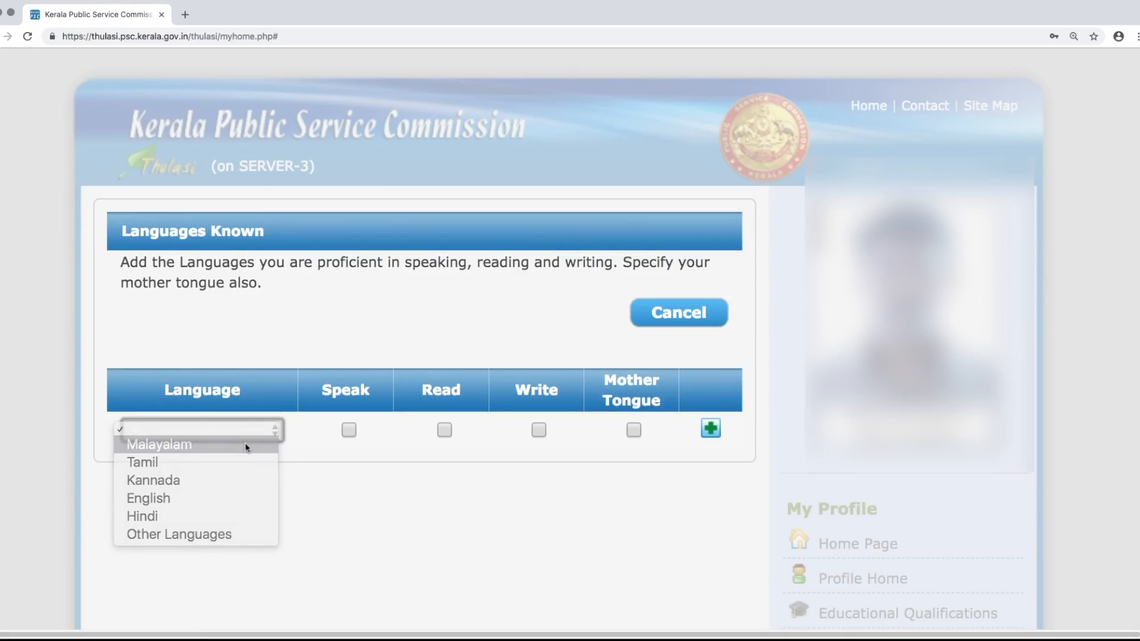
pyautogui.click(348, 430)
pyautogui.click(445, 430)
pyautogui.click(540, 431)
pyautogui.click(633, 430)
pyautogui.click(711, 429)
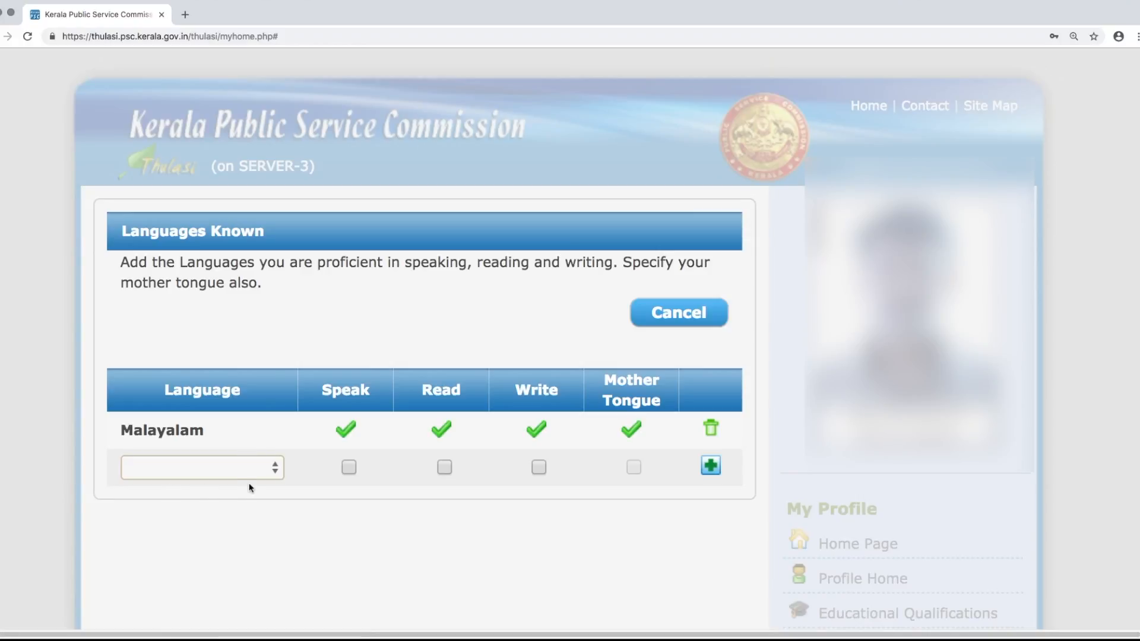
# Add English as spoken, read and written
pyautogui.click(273, 468)
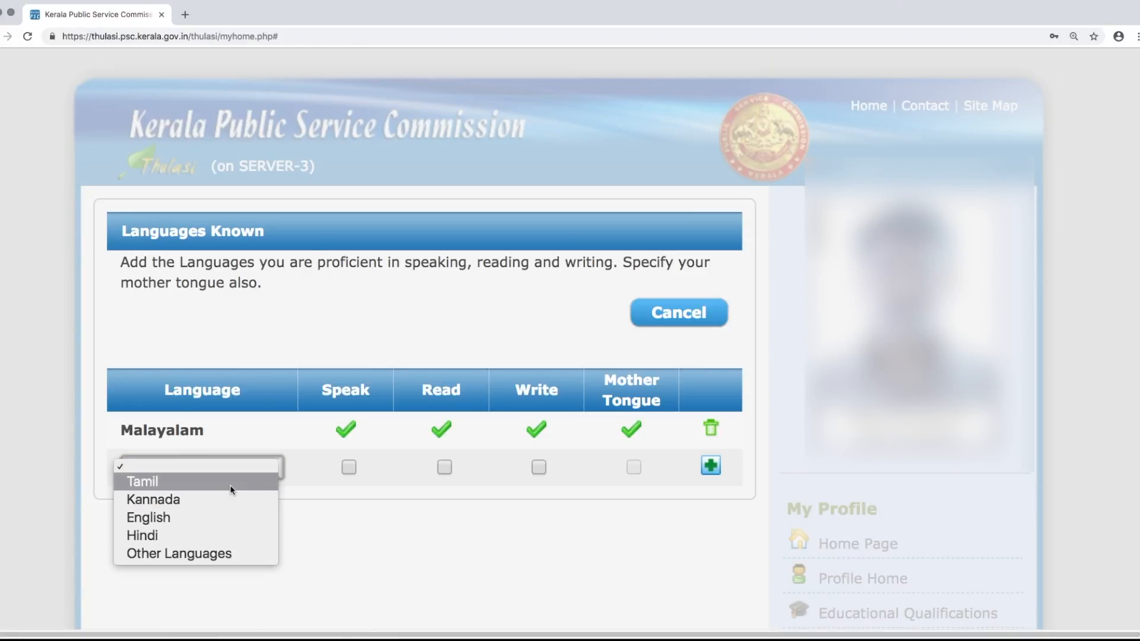
pyautogui.click(236, 516)
pyautogui.click(349, 468)
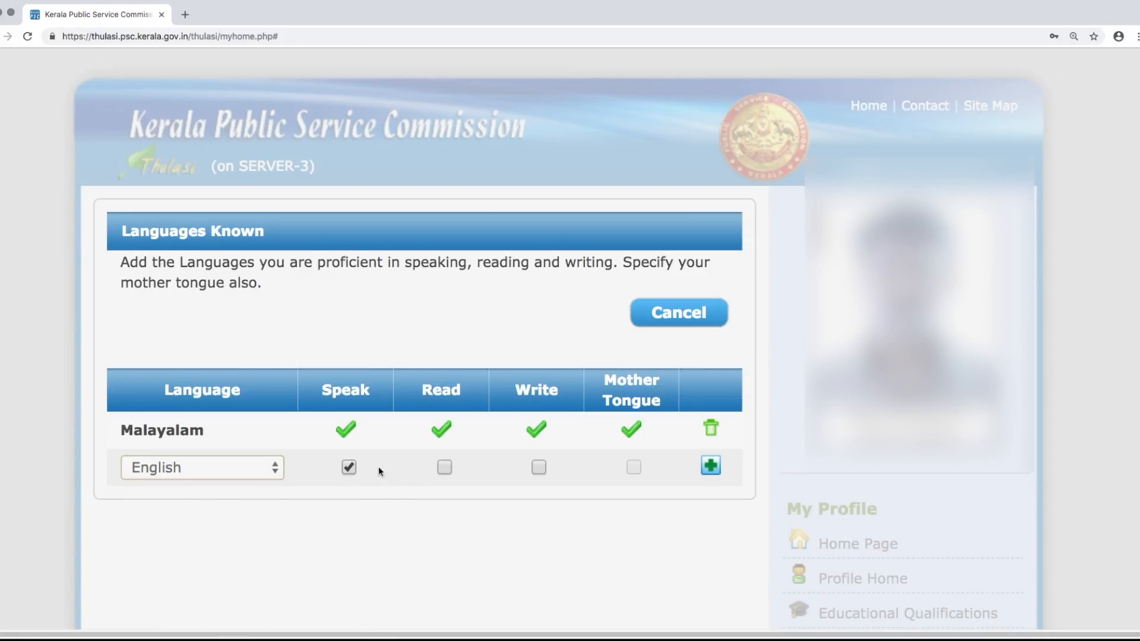
pyautogui.click(444, 468)
pyautogui.click(538, 468)
pyautogui.click(712, 465)
# Add Hindi as spoken, read and written, then return to the home dashboard
pyautogui.click(279, 504)
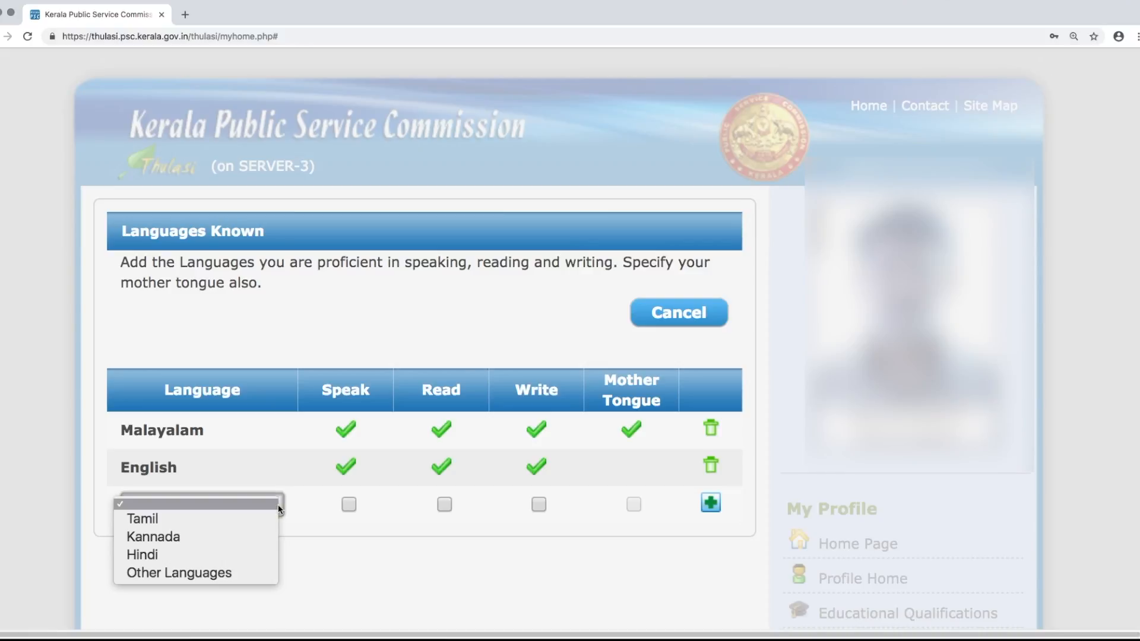
pyautogui.click(188, 555)
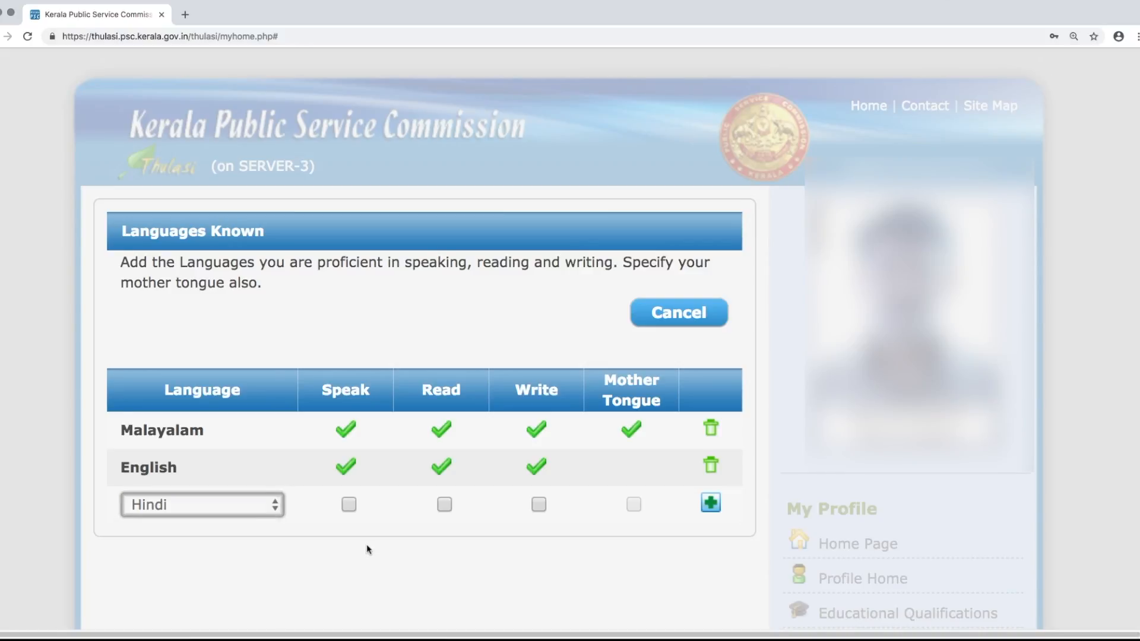
pyautogui.click(349, 504)
pyautogui.click(445, 505)
pyautogui.click(539, 505)
pyautogui.click(711, 503)
pyautogui.click(275, 548)
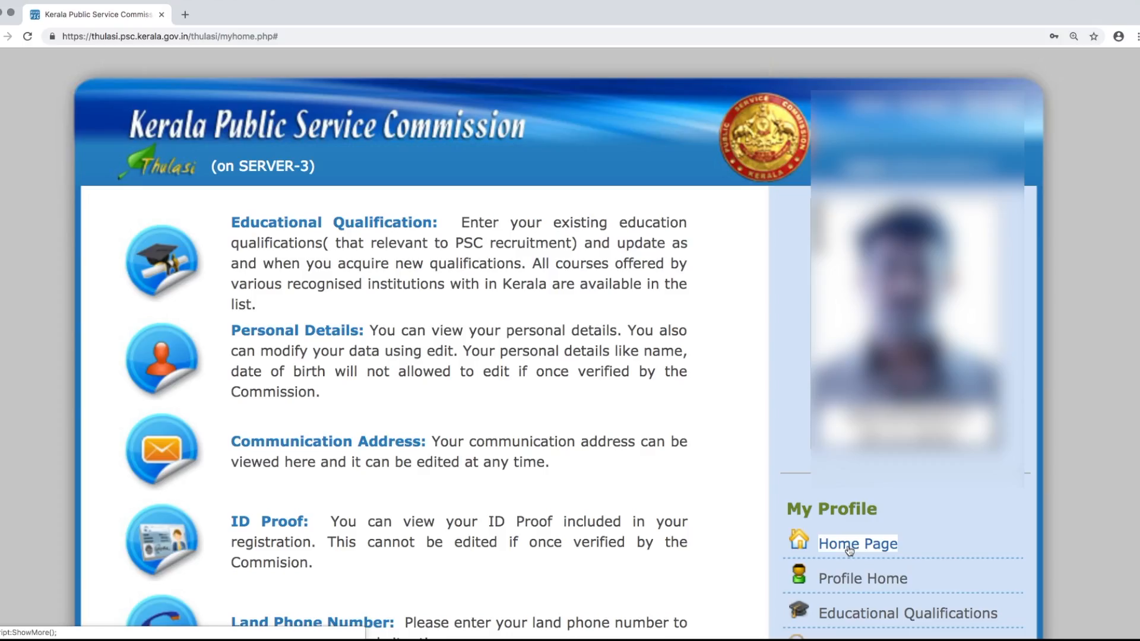
pyautogui.click(888, 545)
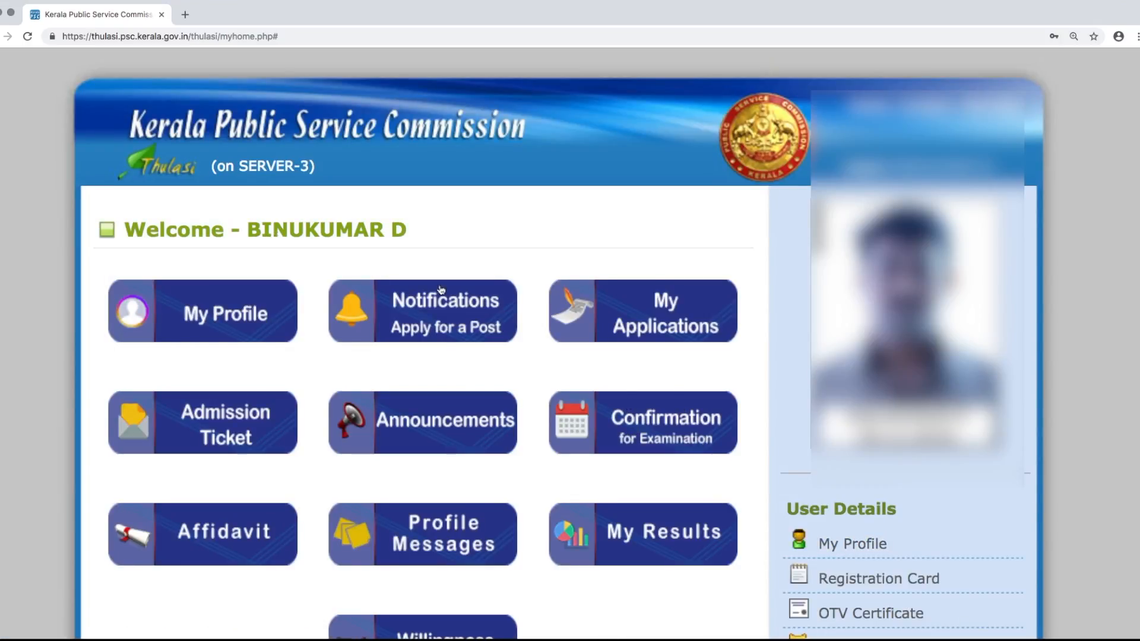
pyautogui.click(643, 296)
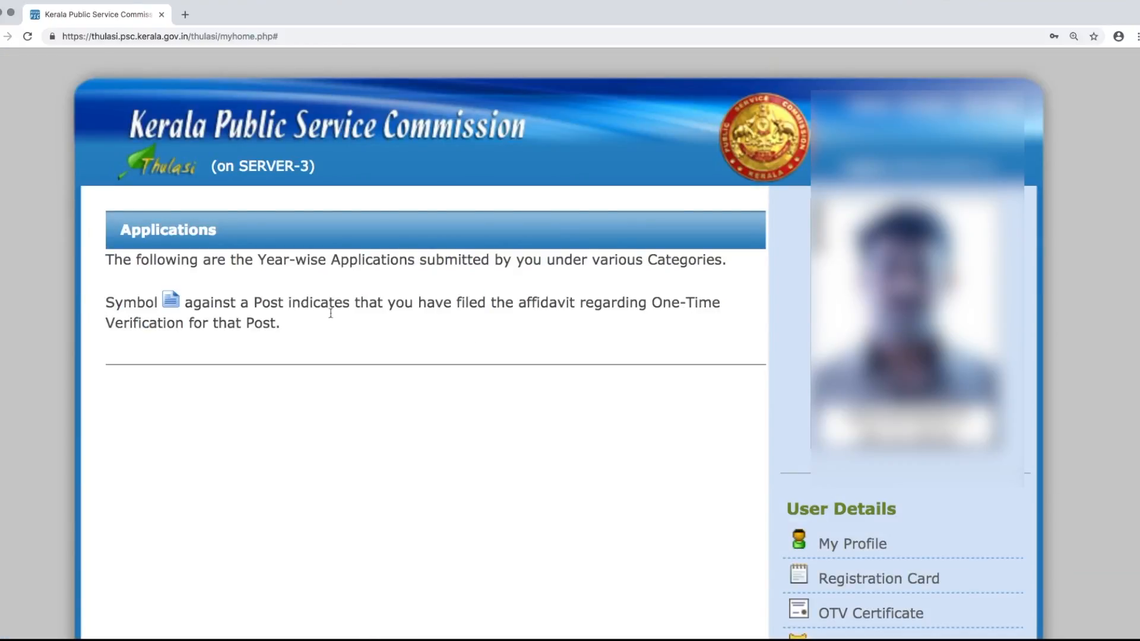
pyautogui.click(858, 544)
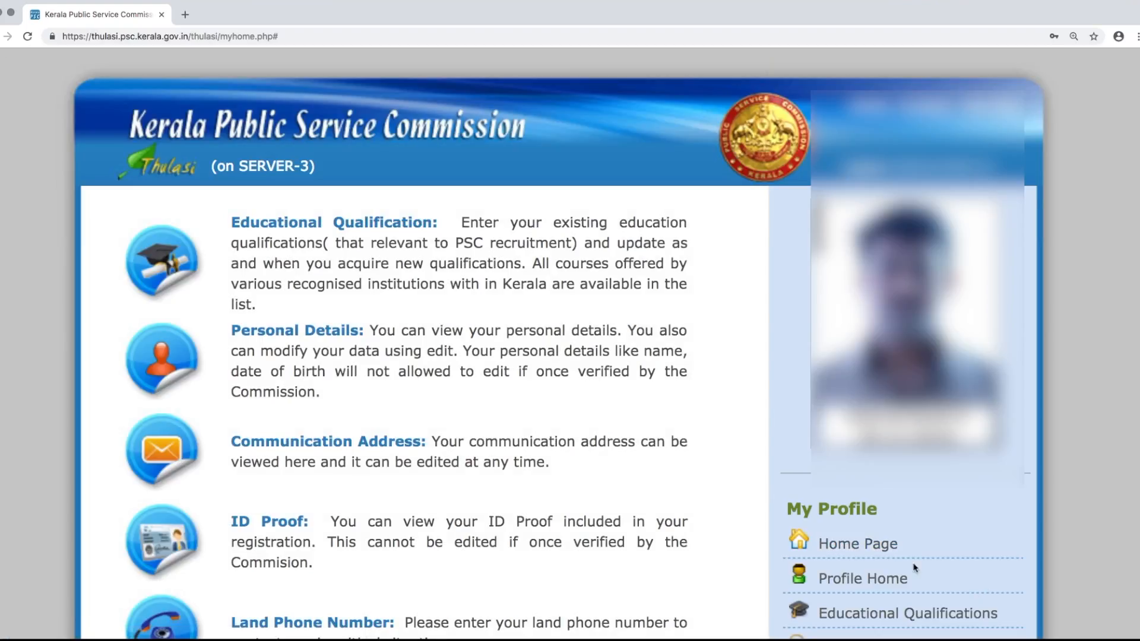
pyautogui.click(868, 545)
pyautogui.scroll(-1, 475, 421)
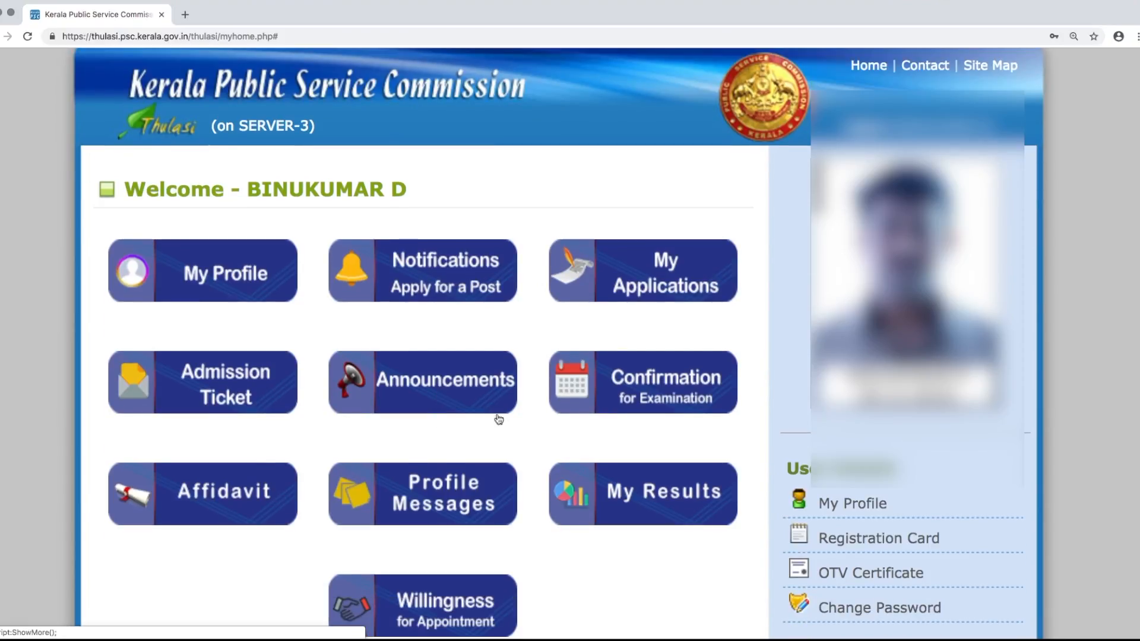
pyautogui.click(481, 394)
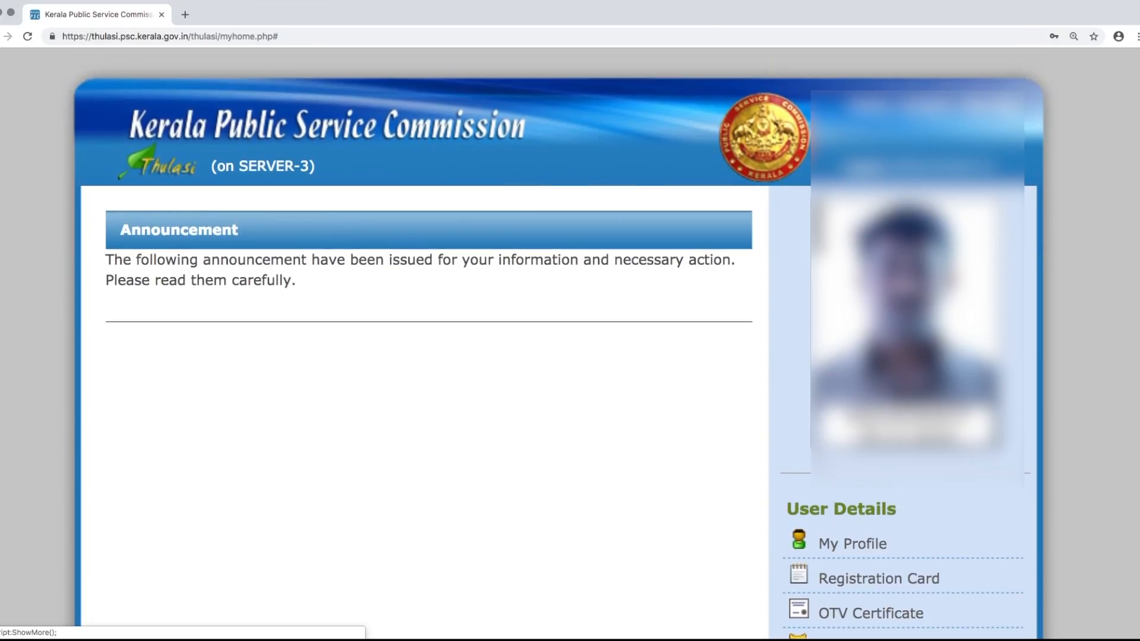
pyautogui.click(850, 545)
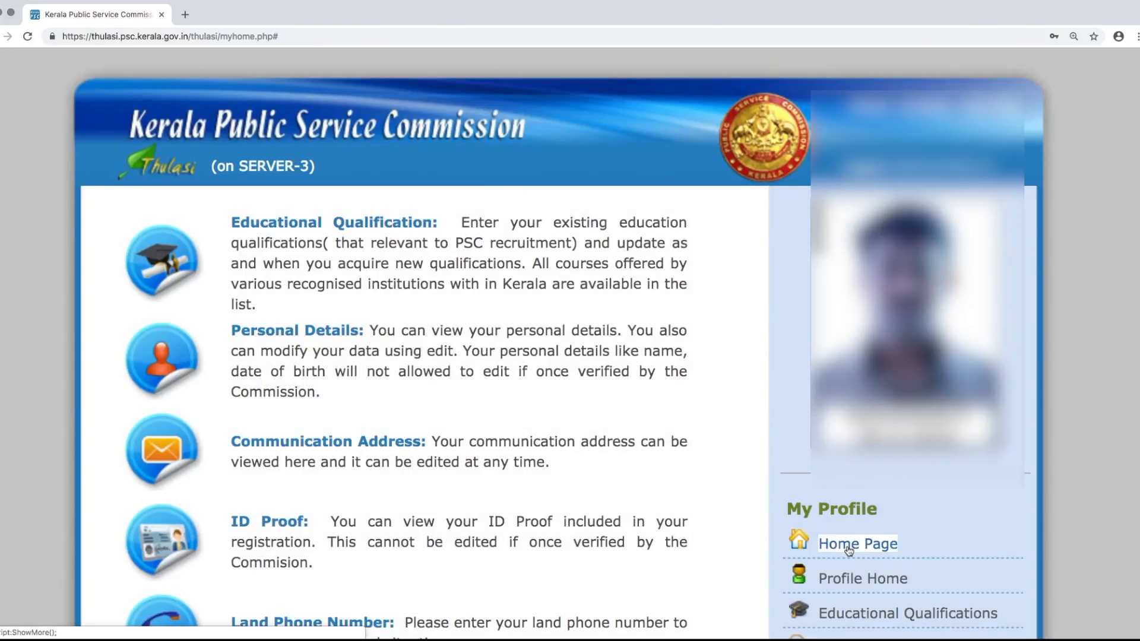
pyautogui.click(859, 545)
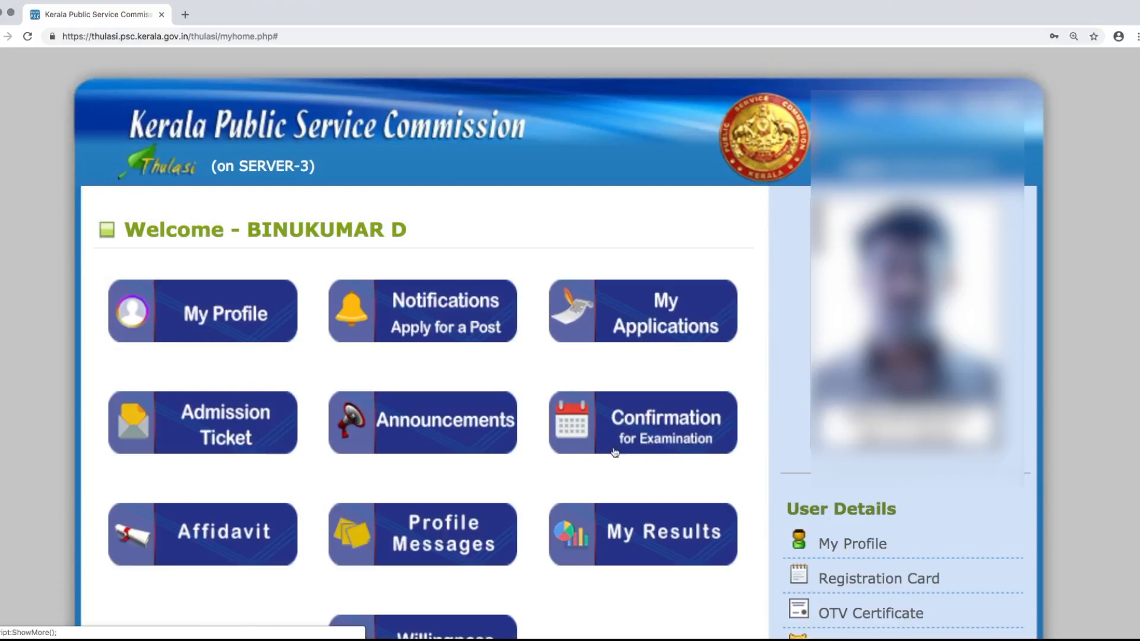
pyautogui.scroll(-1, 661, 435)
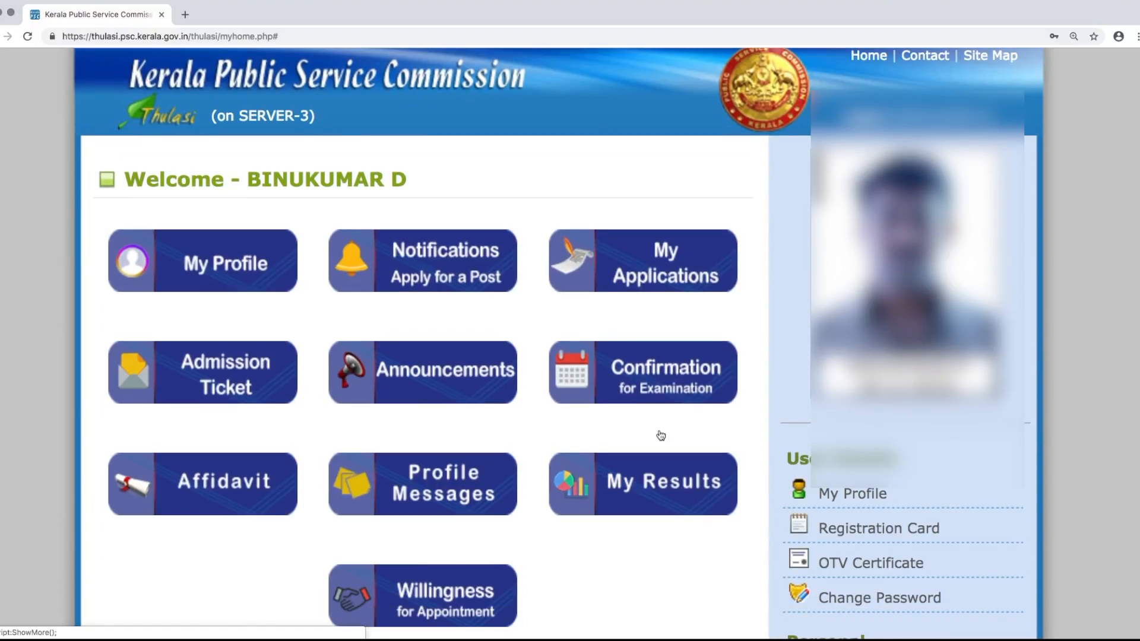